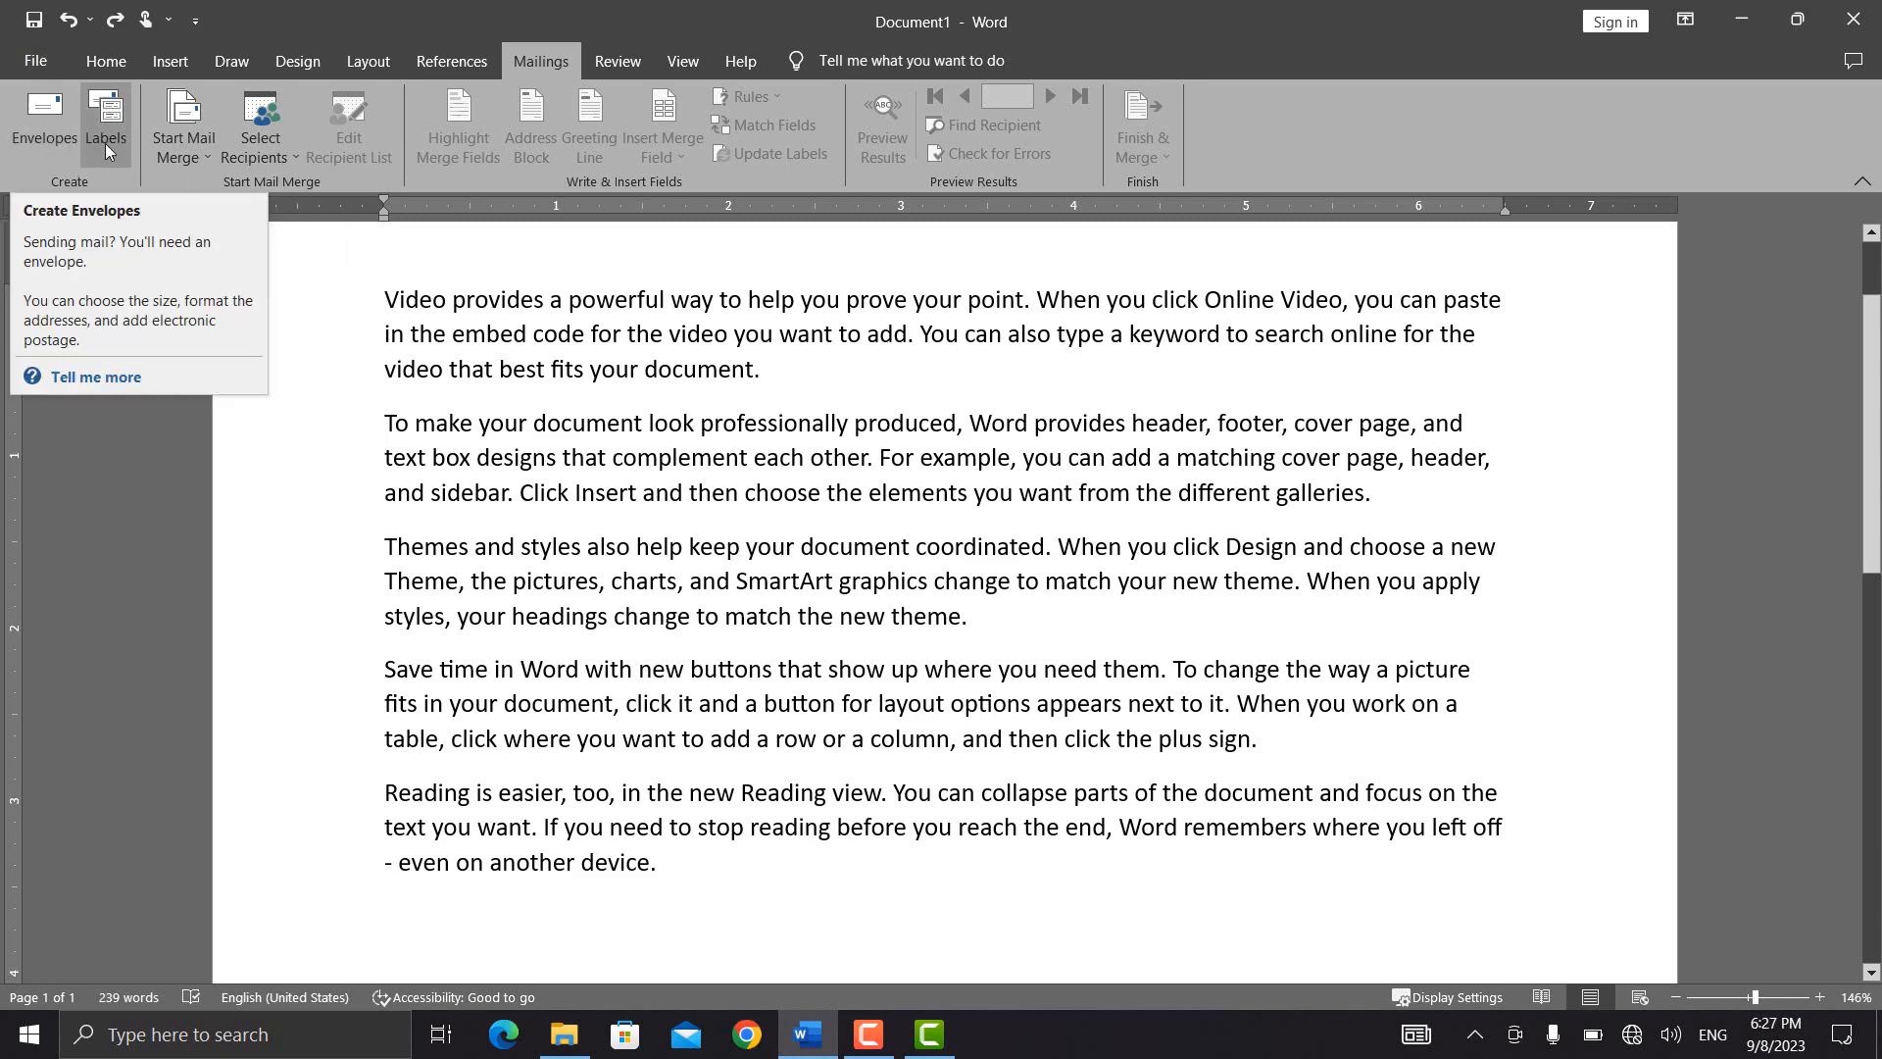
- Create an envelope with delivery address "Mazar" and return address "Kabul", and add it to the document
click(27, 156)
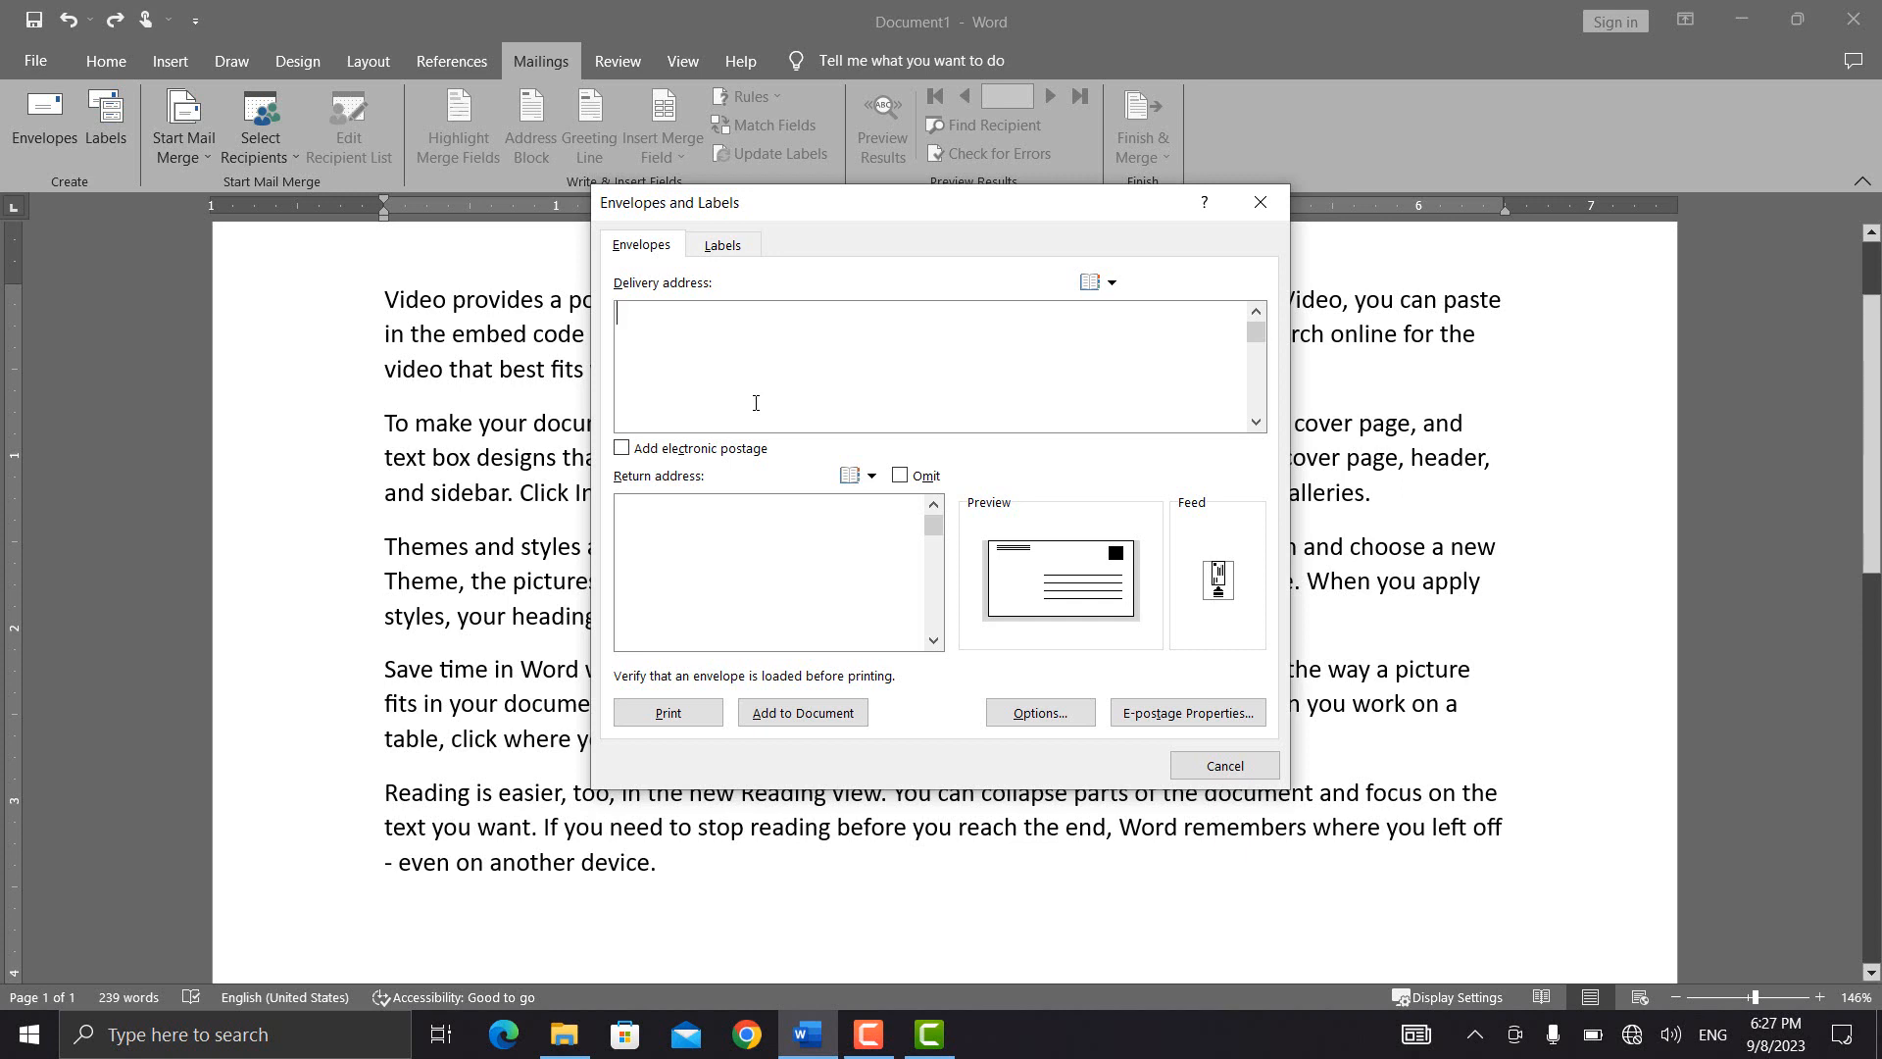
text(Mazar)
text(Kabul)
click(812, 714)
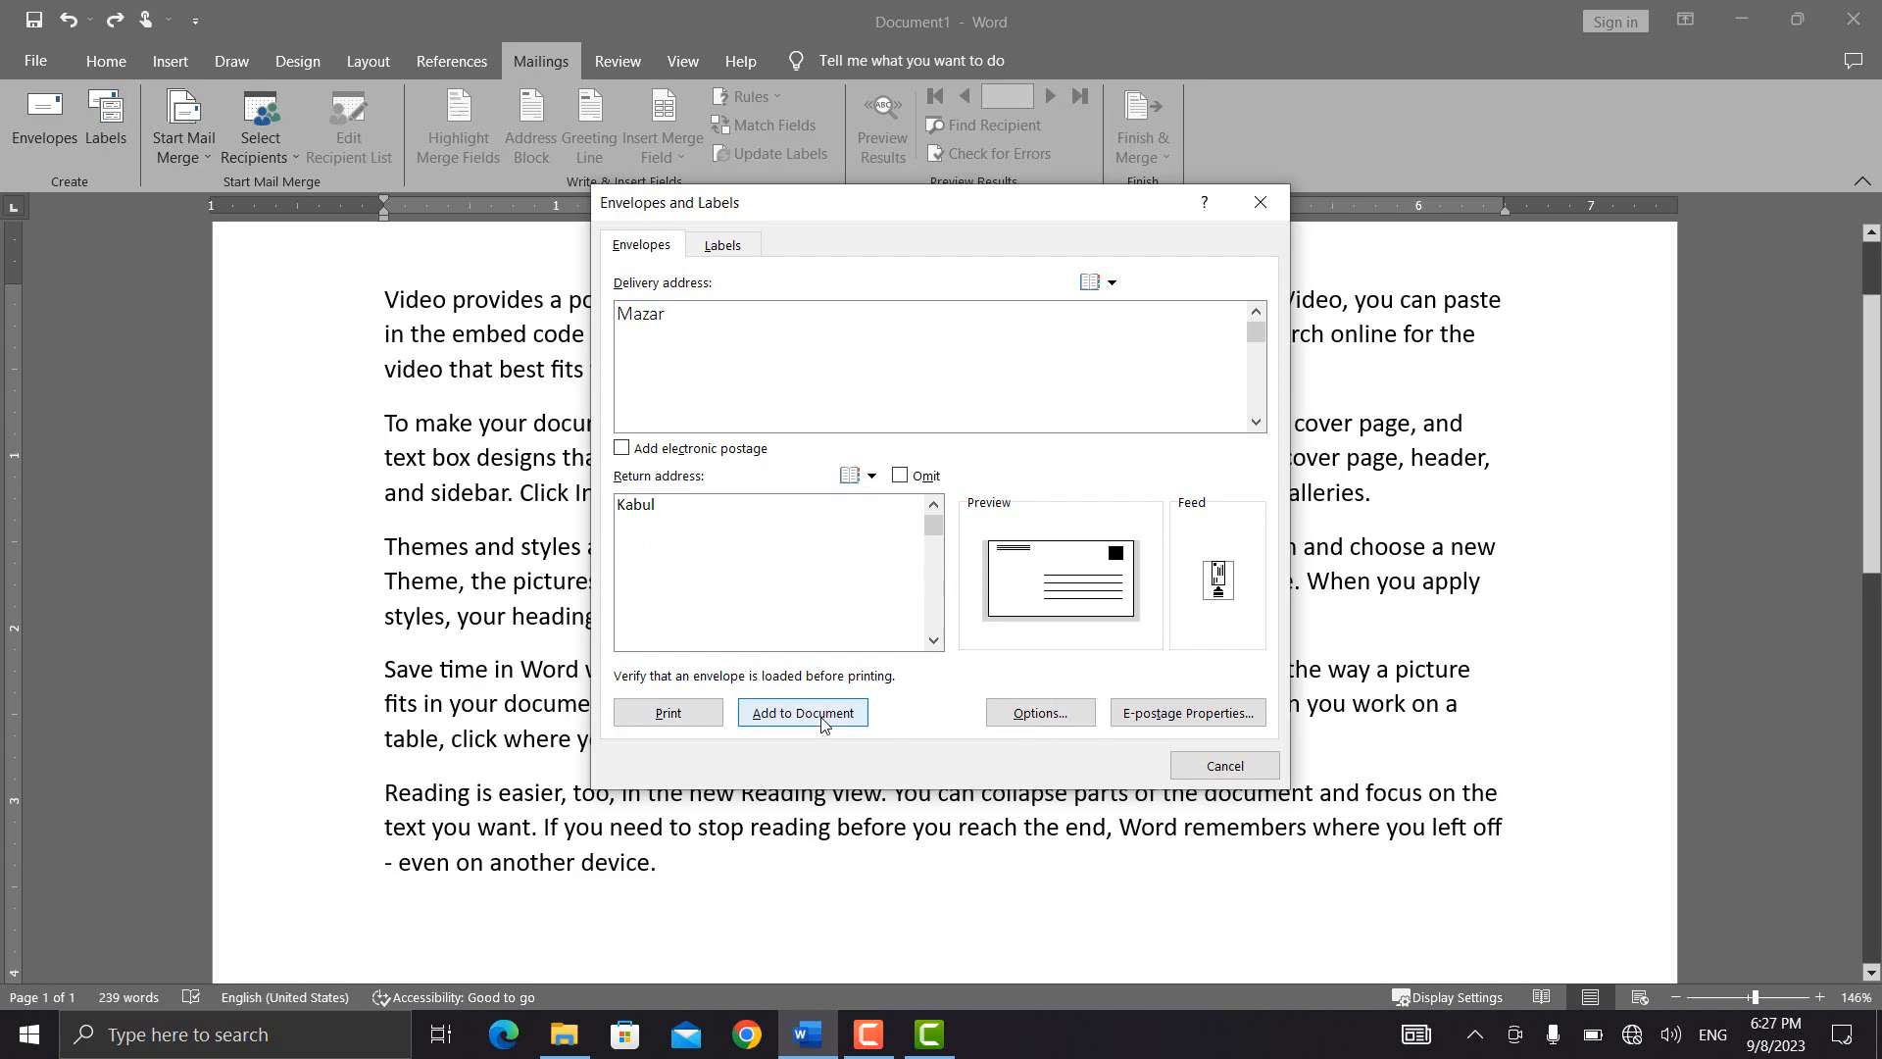
click(904, 593)
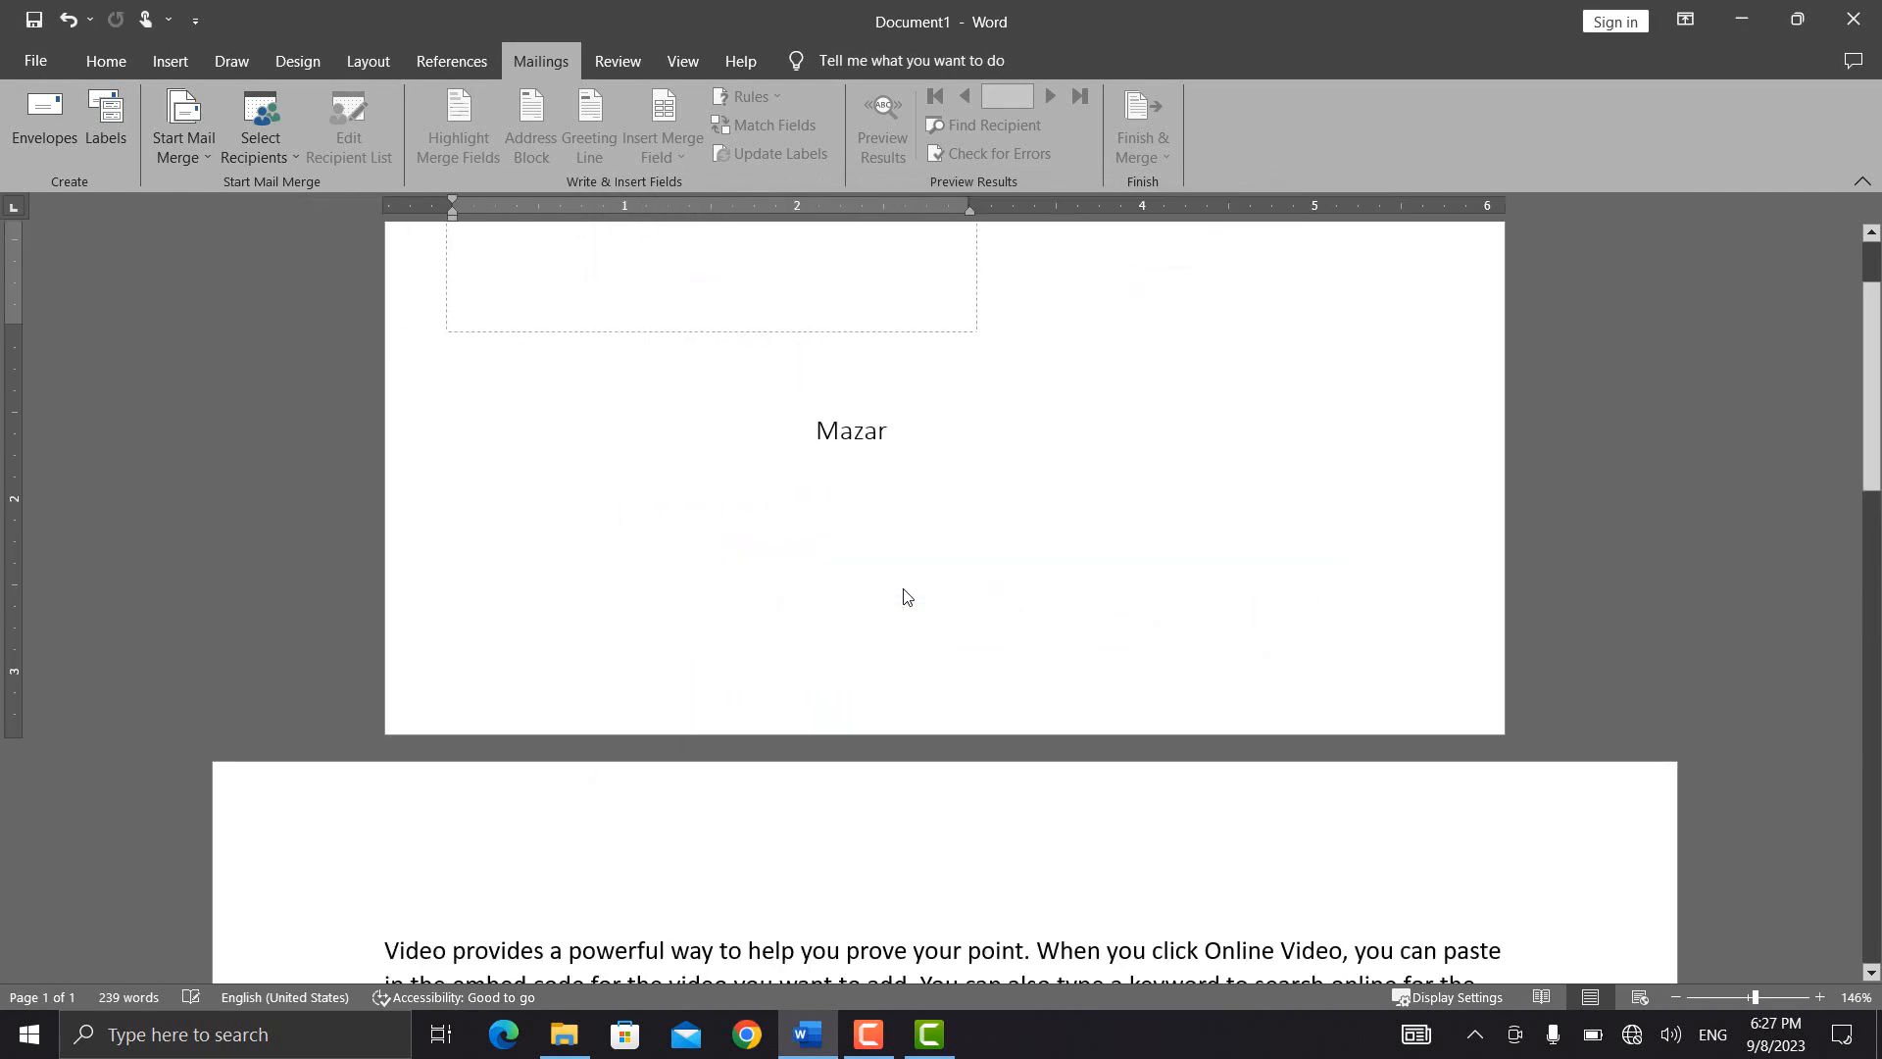
scroll(851, 461, up, 2)
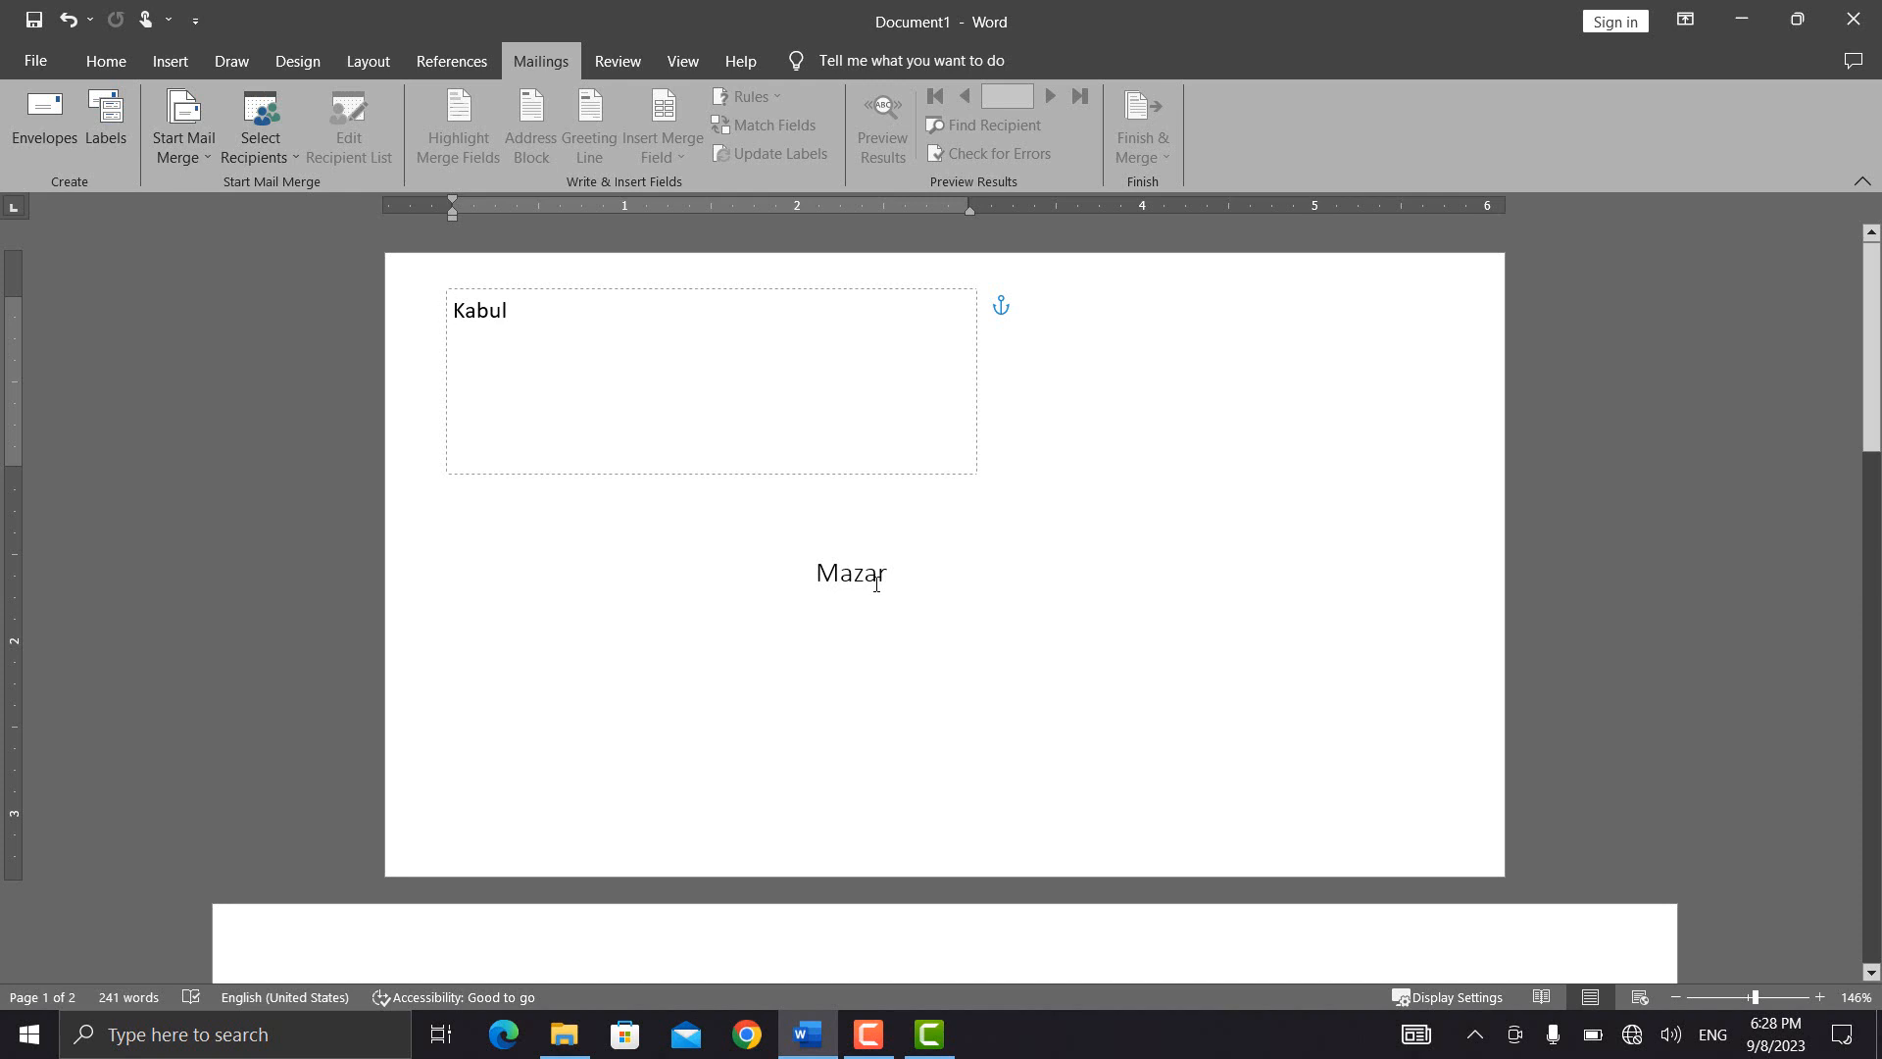
- Set the label address to "Mazar-e-shairf which is located in AFghanistan" and output a full page of labels to a new document
click(114, 149)
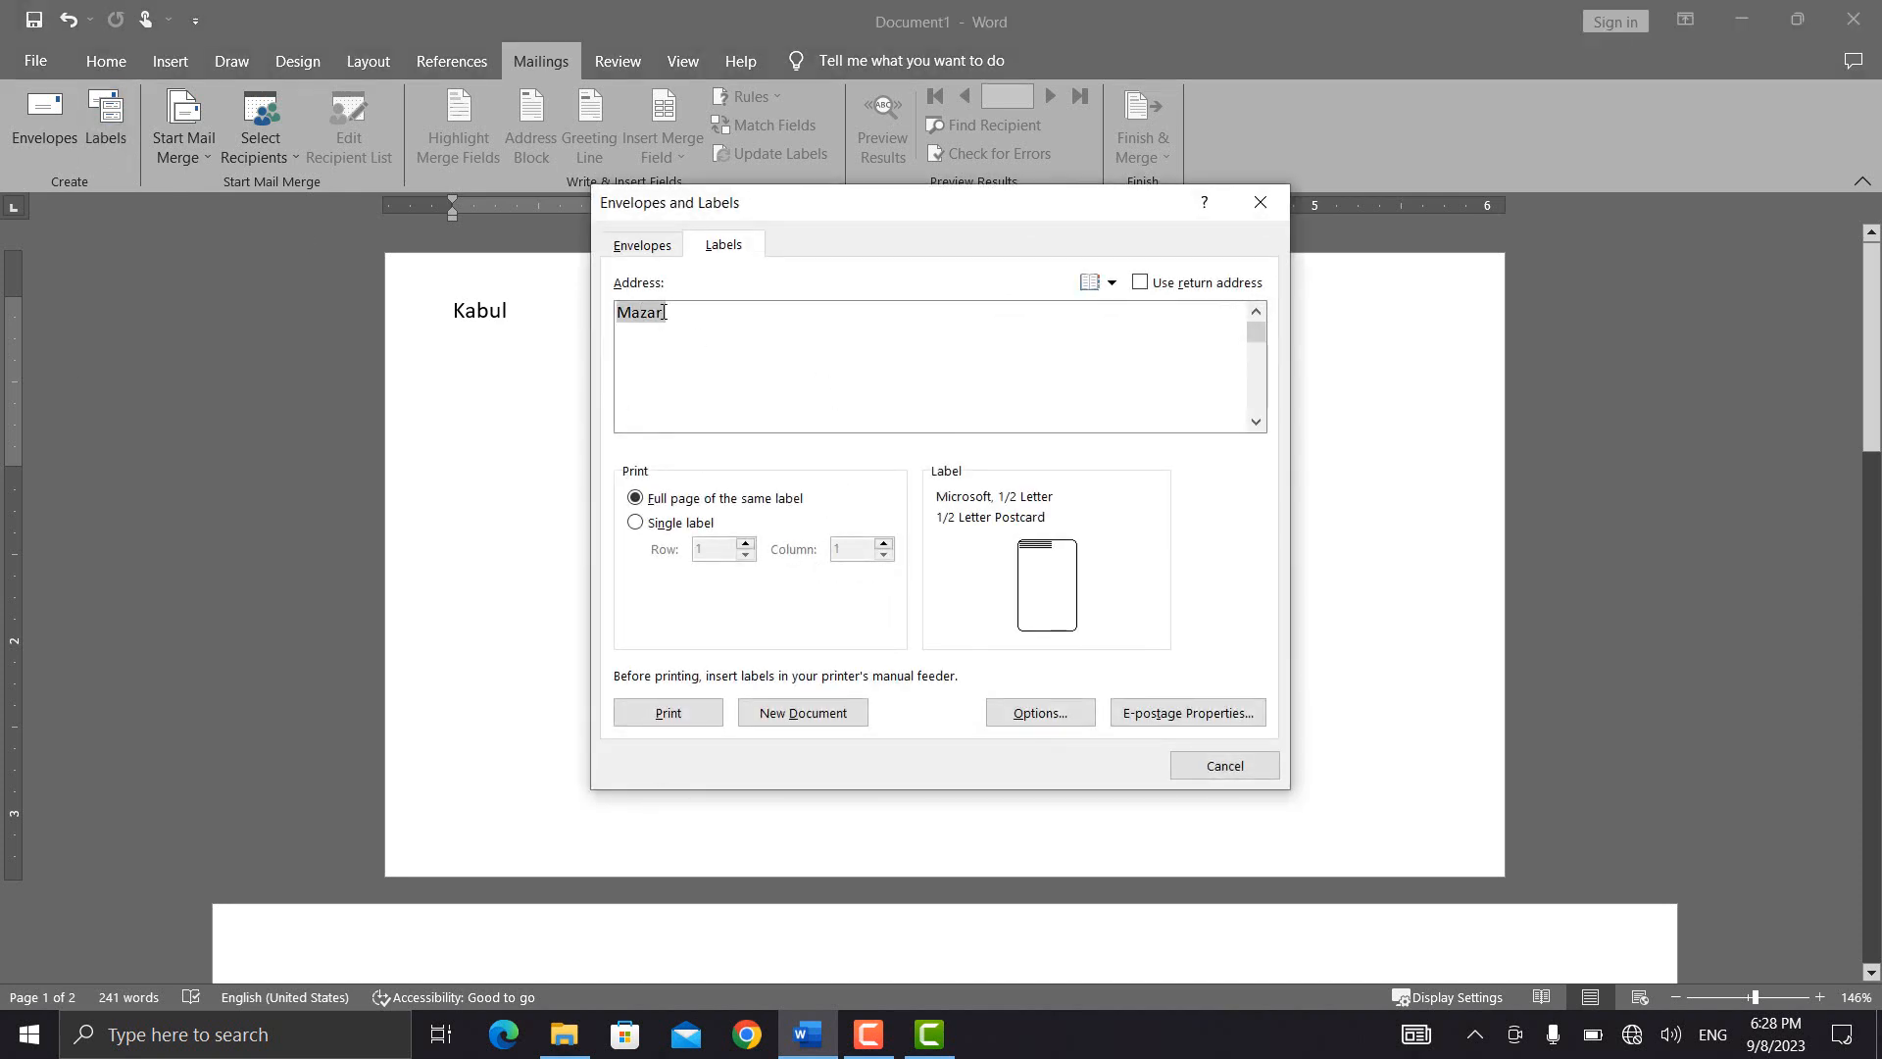
click(705, 340)
text(-e-shairf which is o)
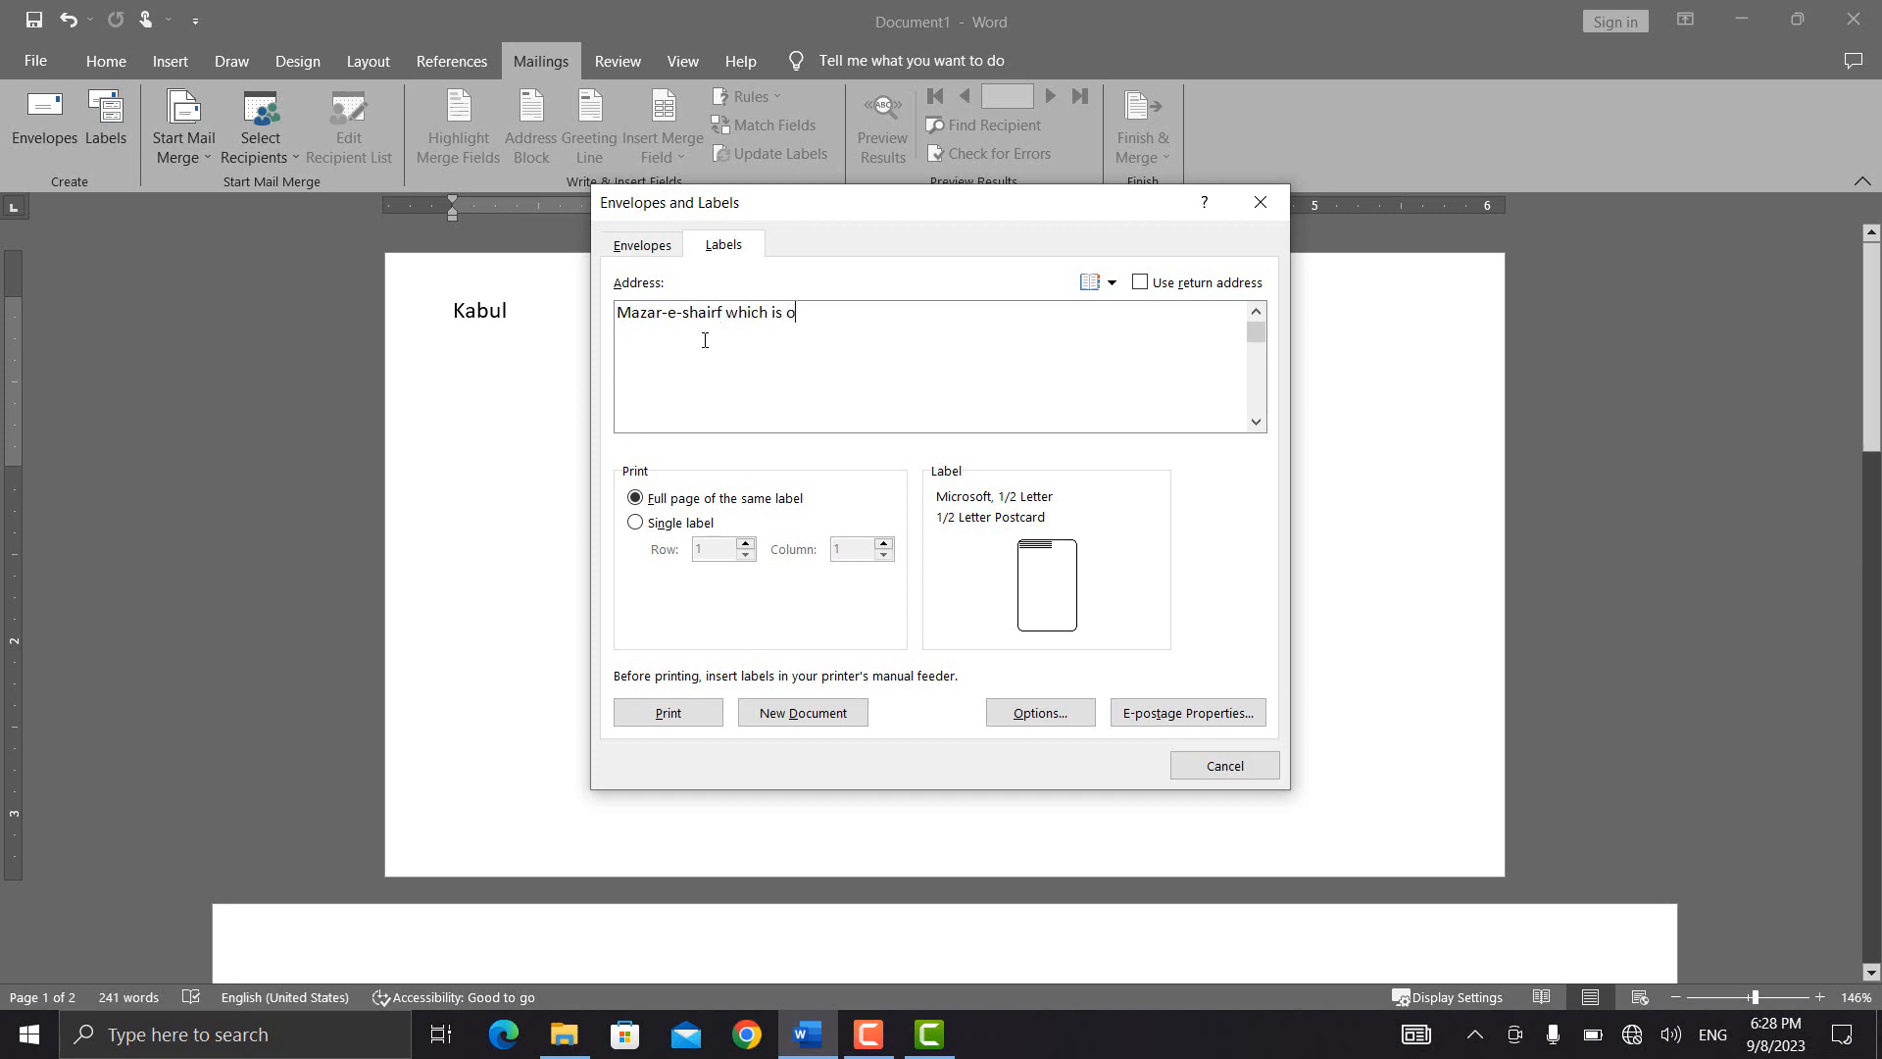
key(BackSpace)
text(locatedin)
key(End)
text(AFghanistan)
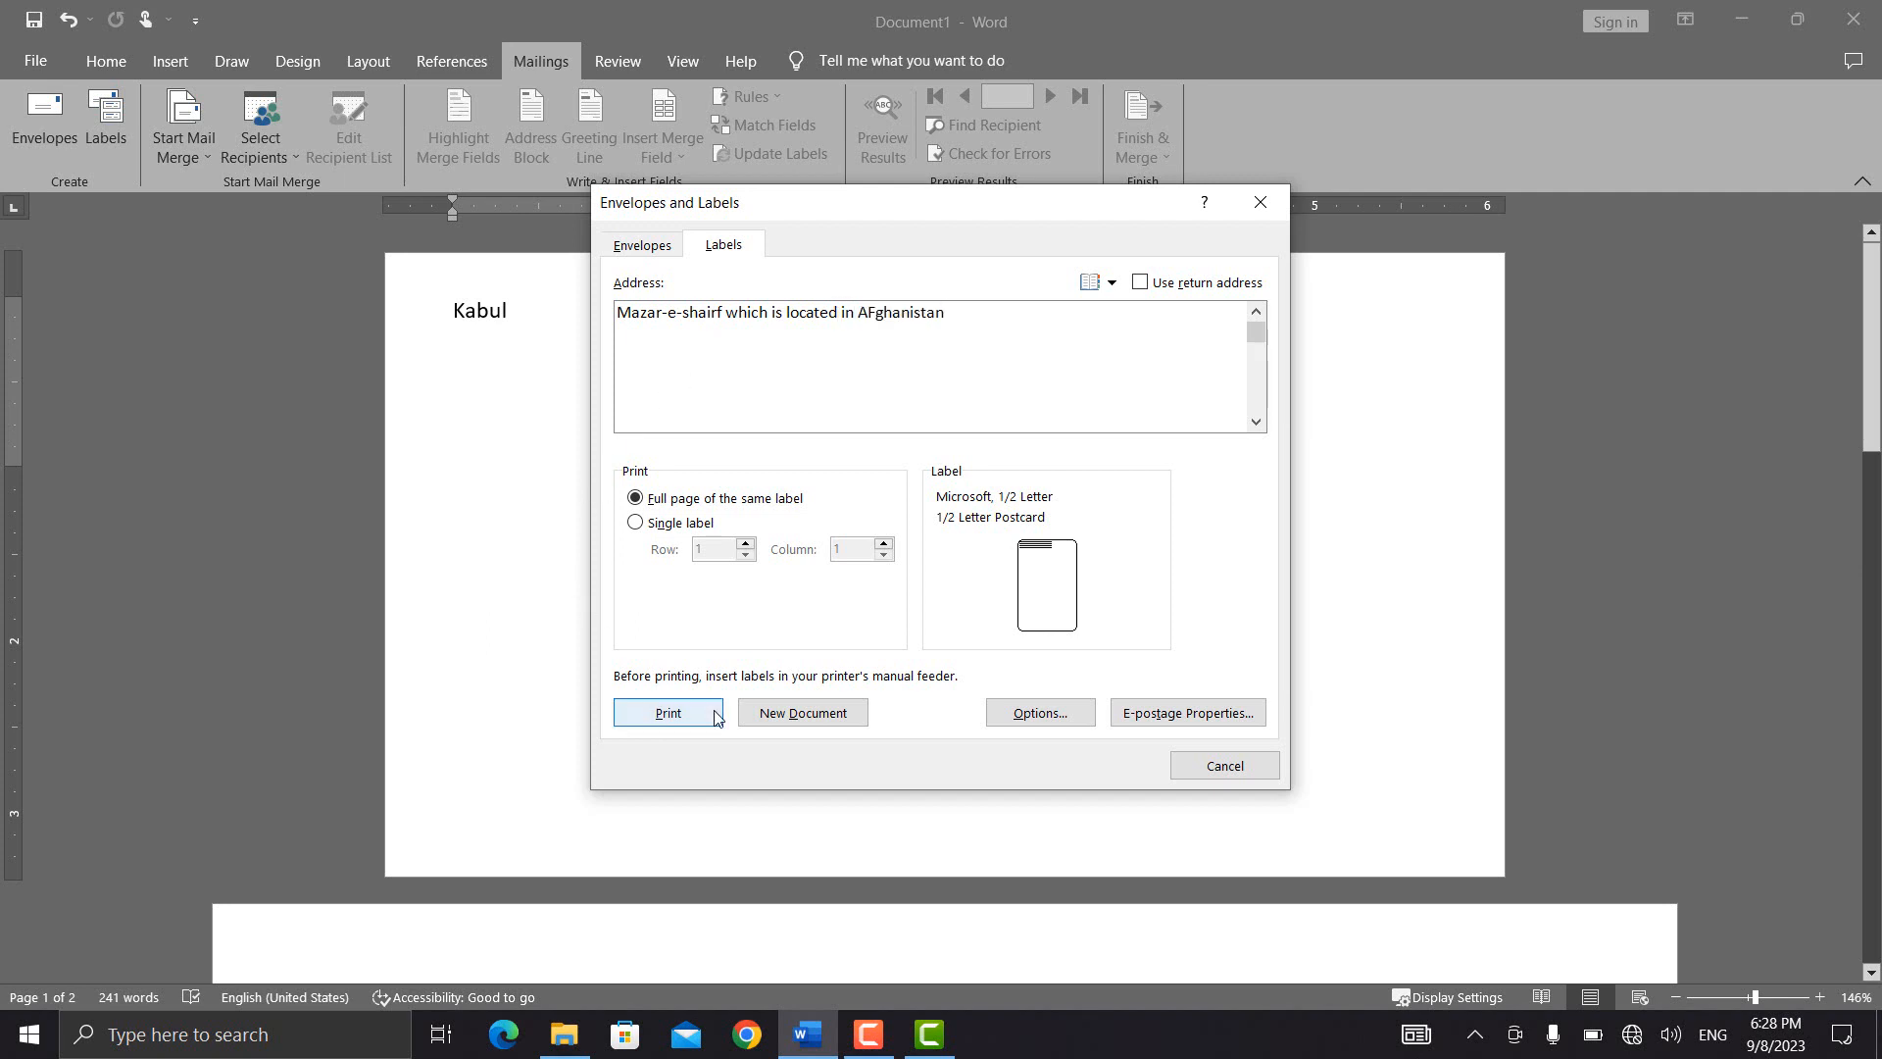
click(836, 721)
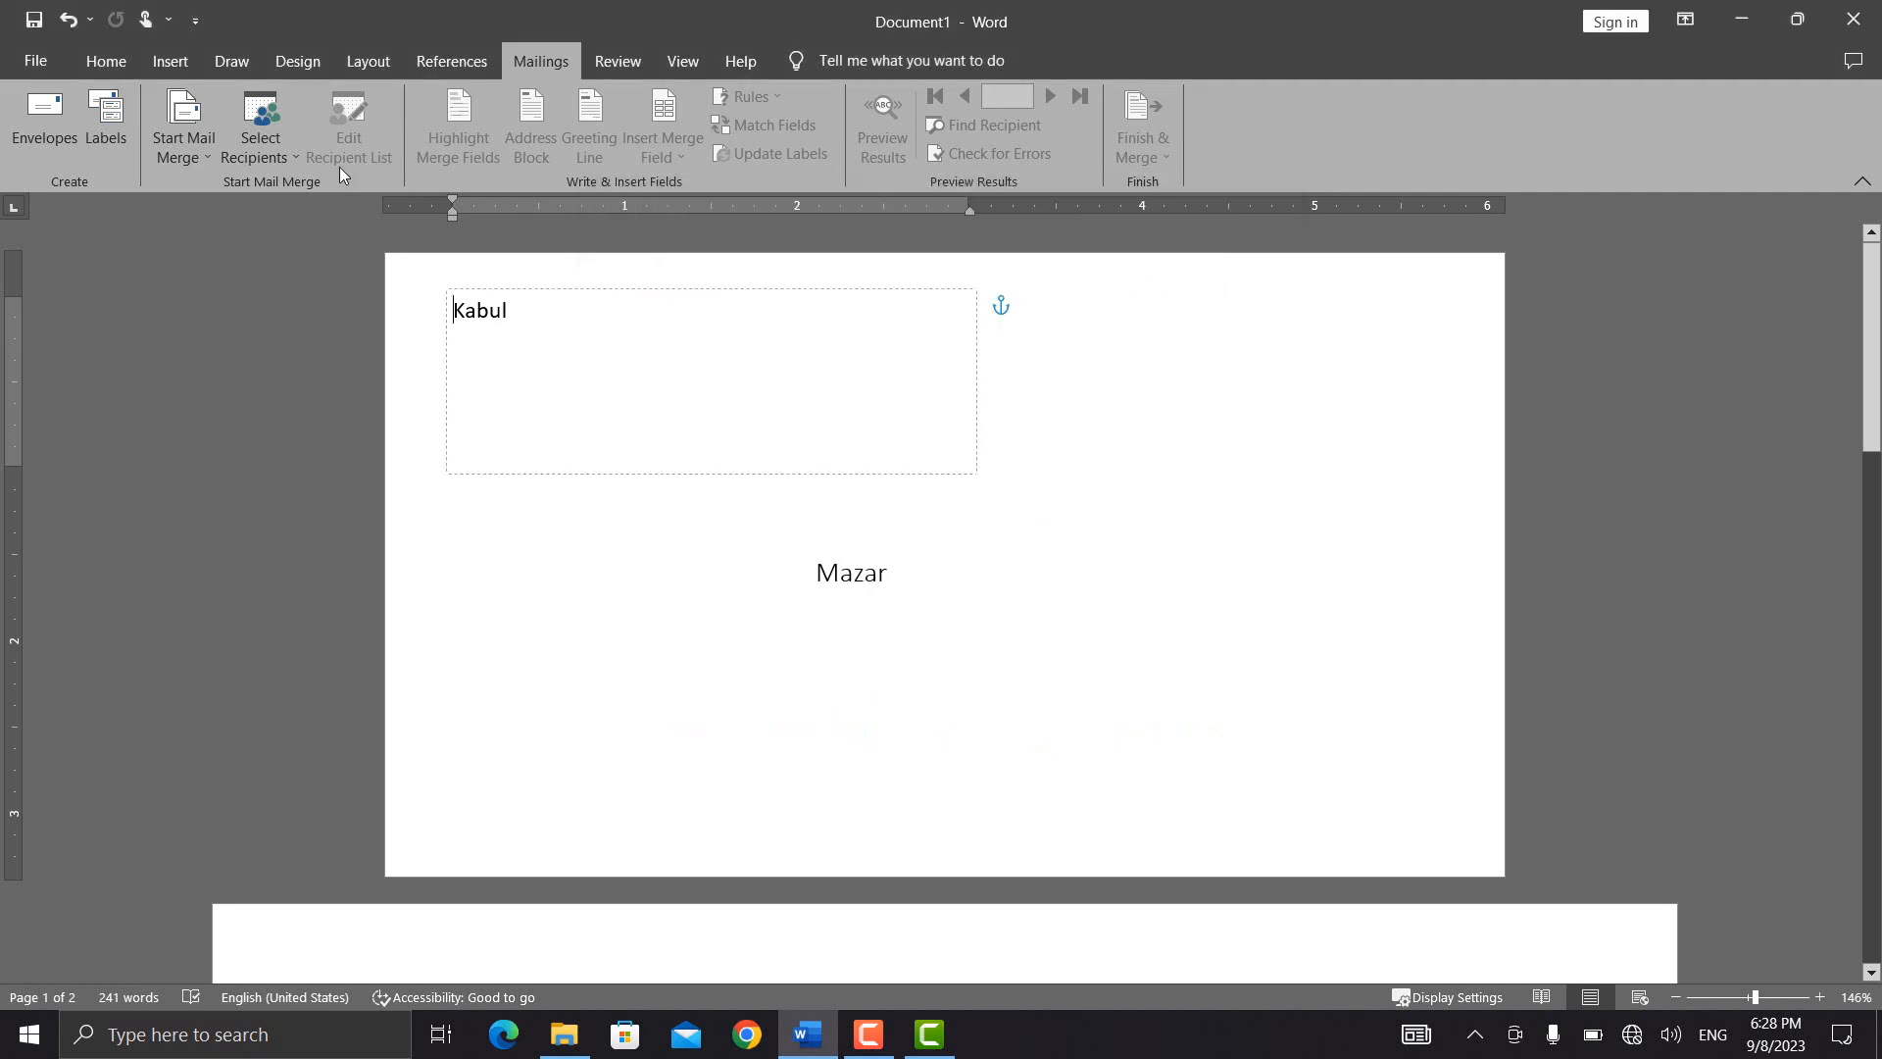
- Start an E-mail Messages mail merge and open the Step-by-Step Mail Merge Wizard
click(208, 145)
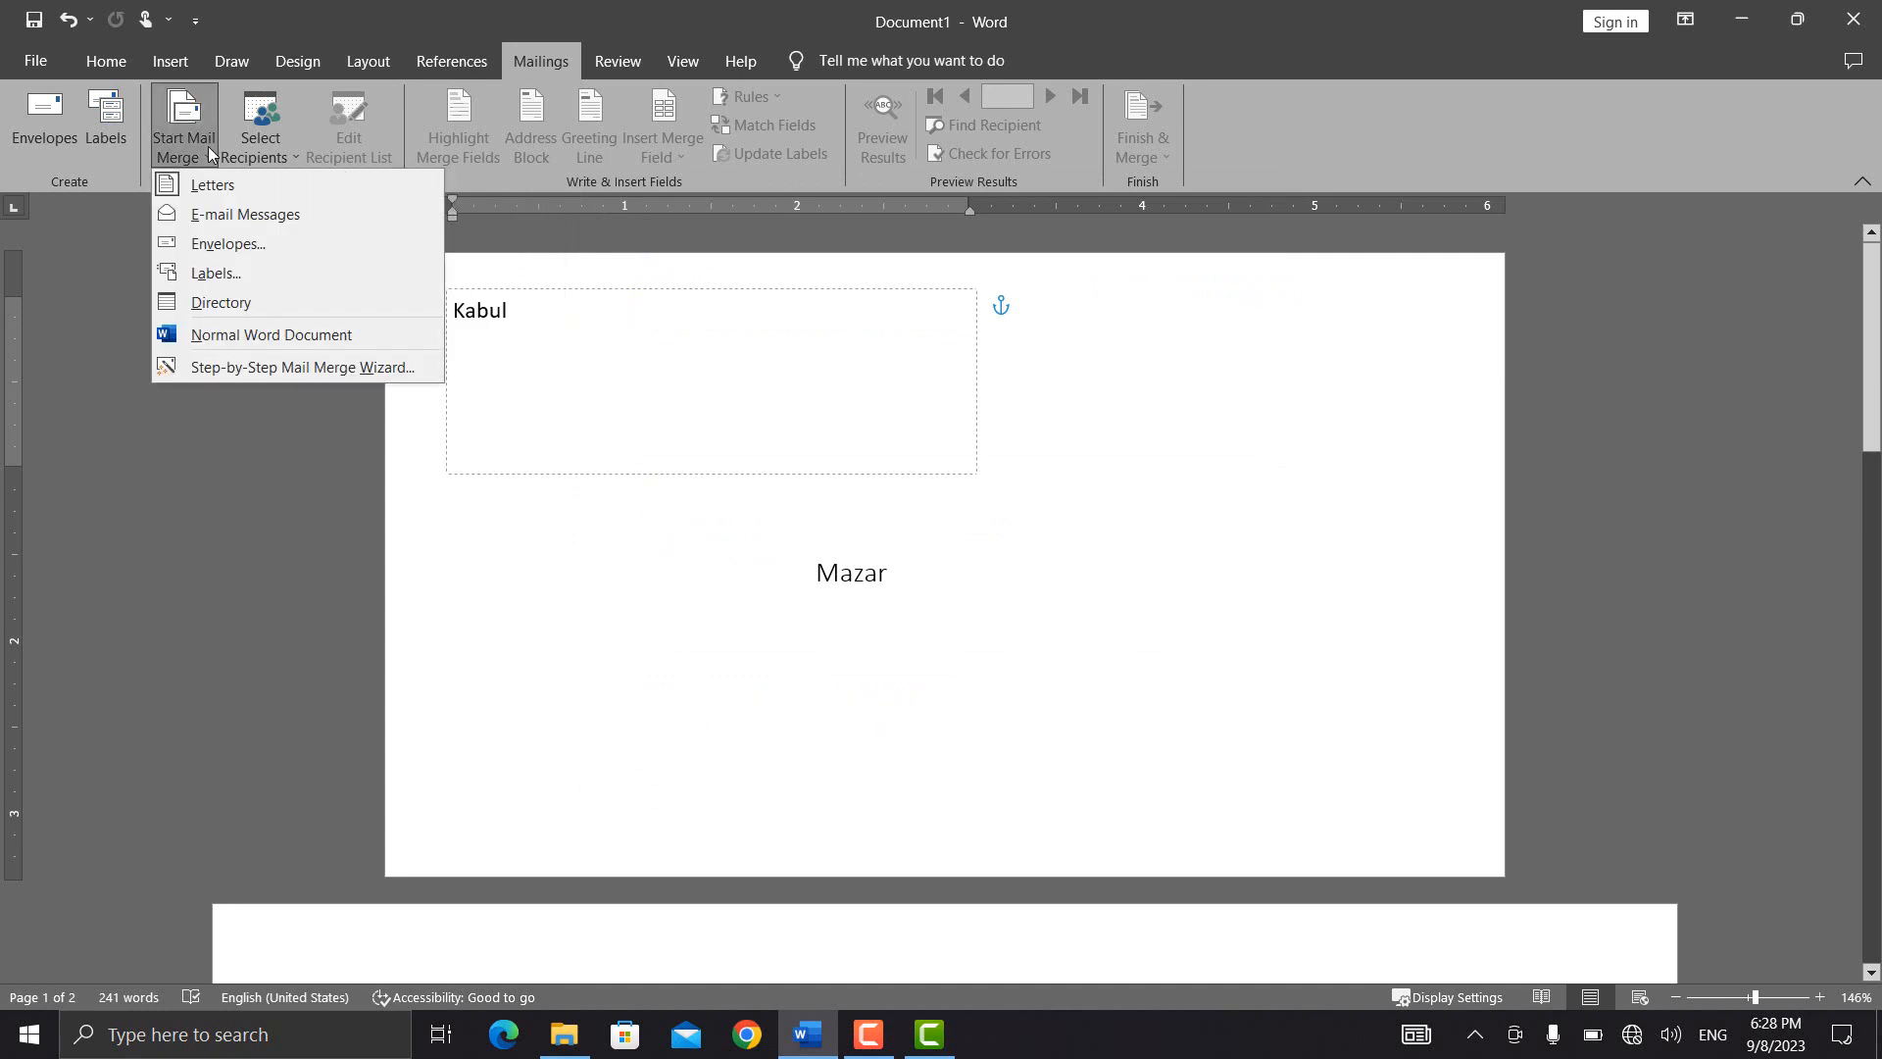
click(269, 214)
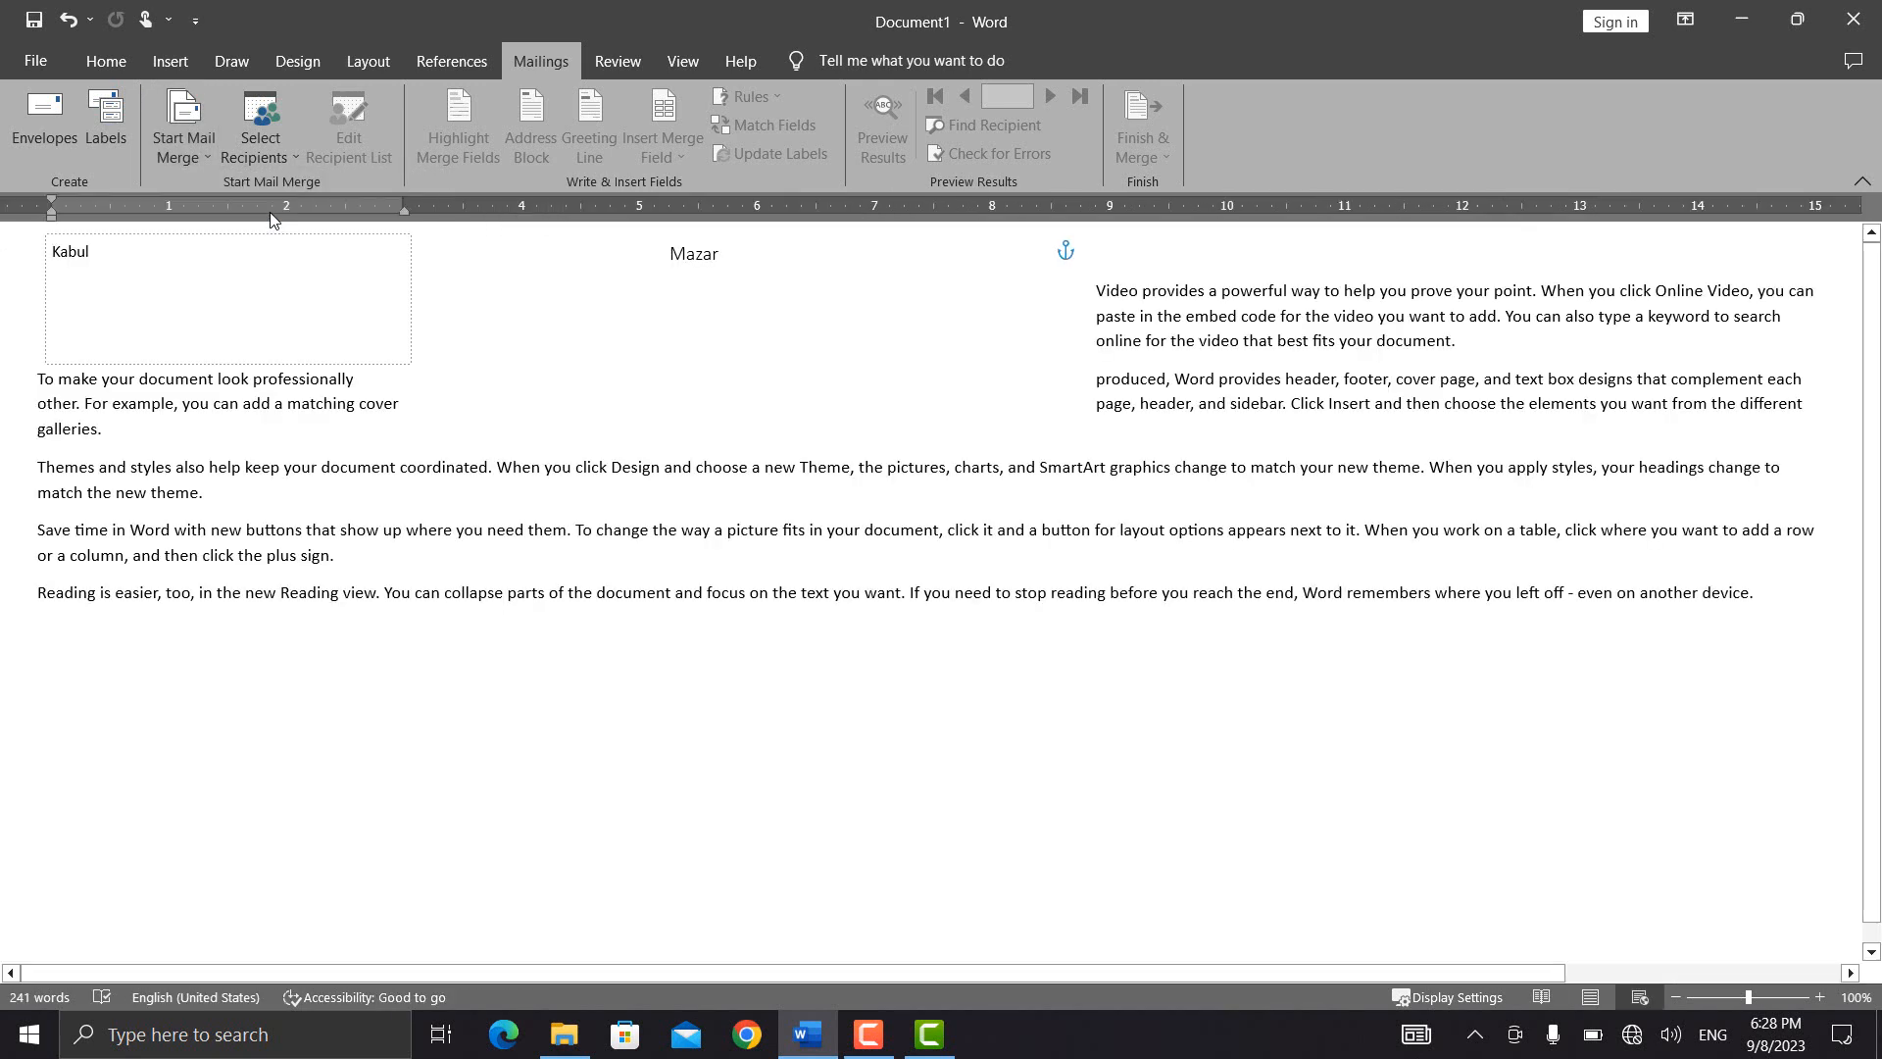
click(201, 154)
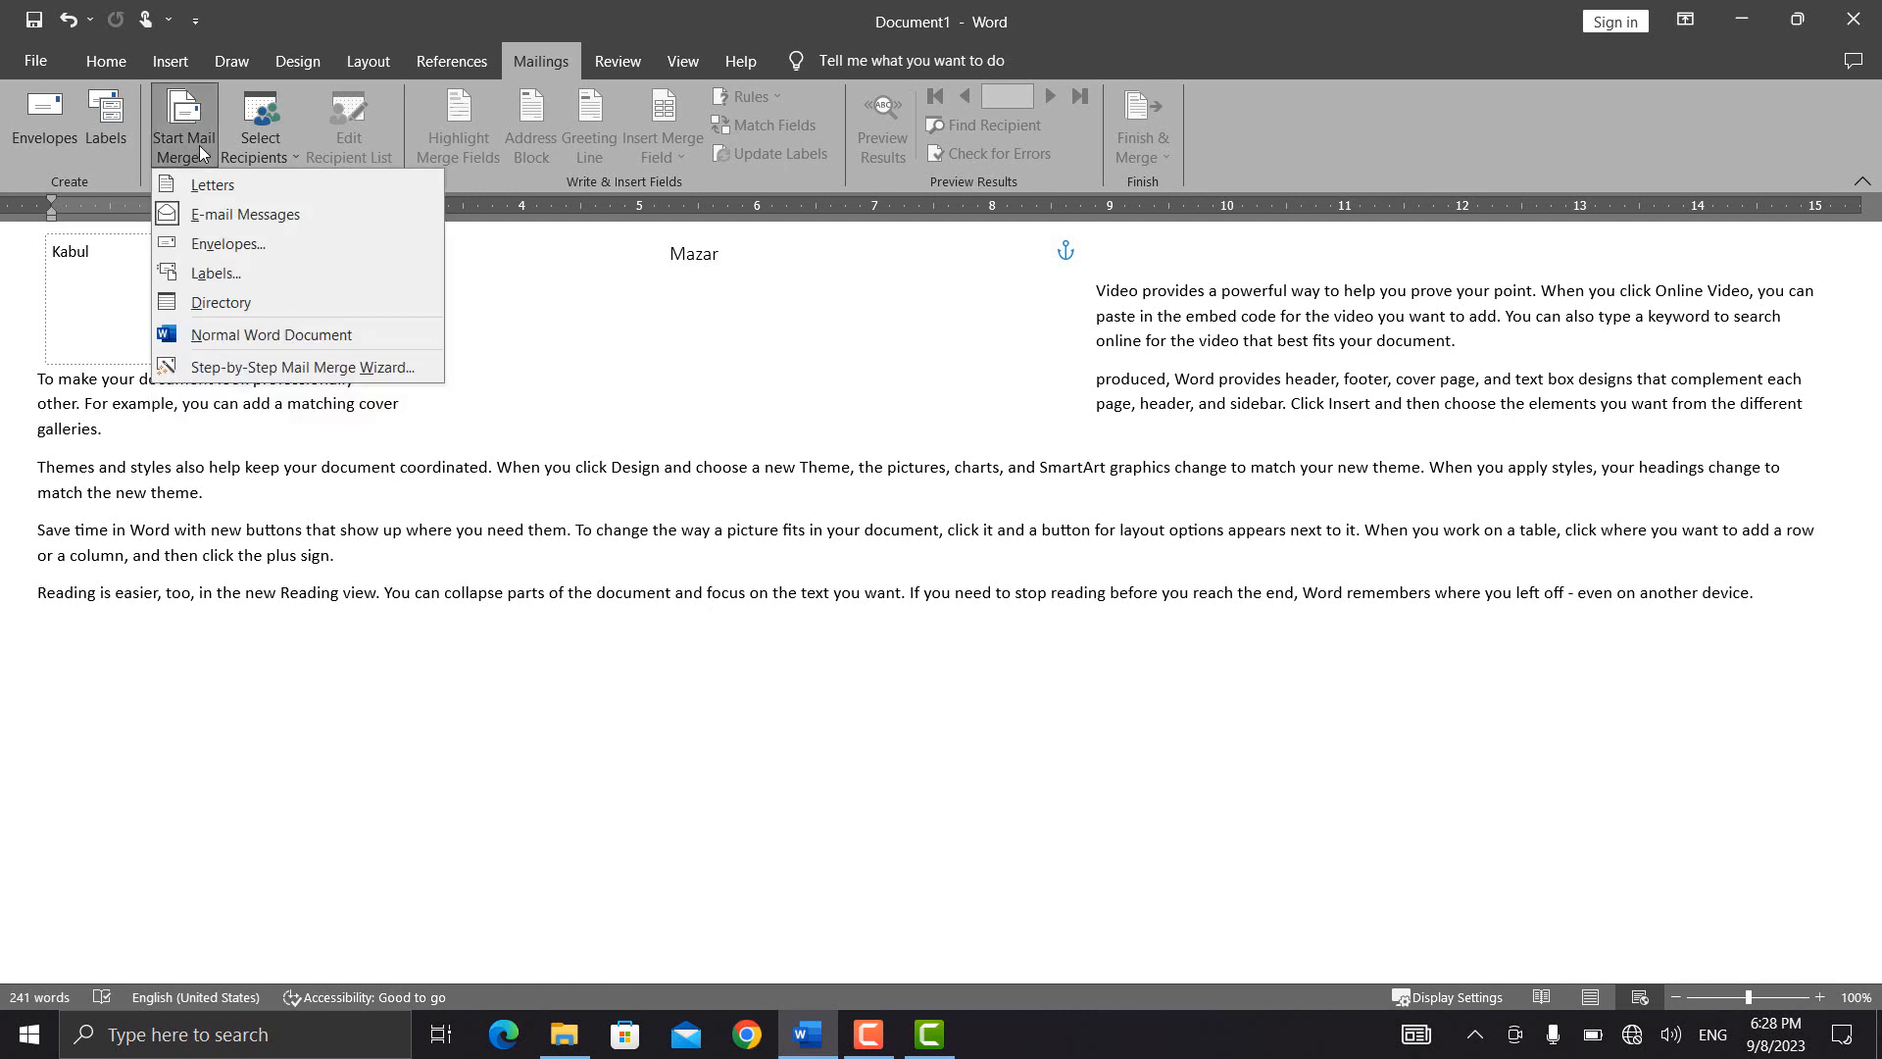
click(282, 368)
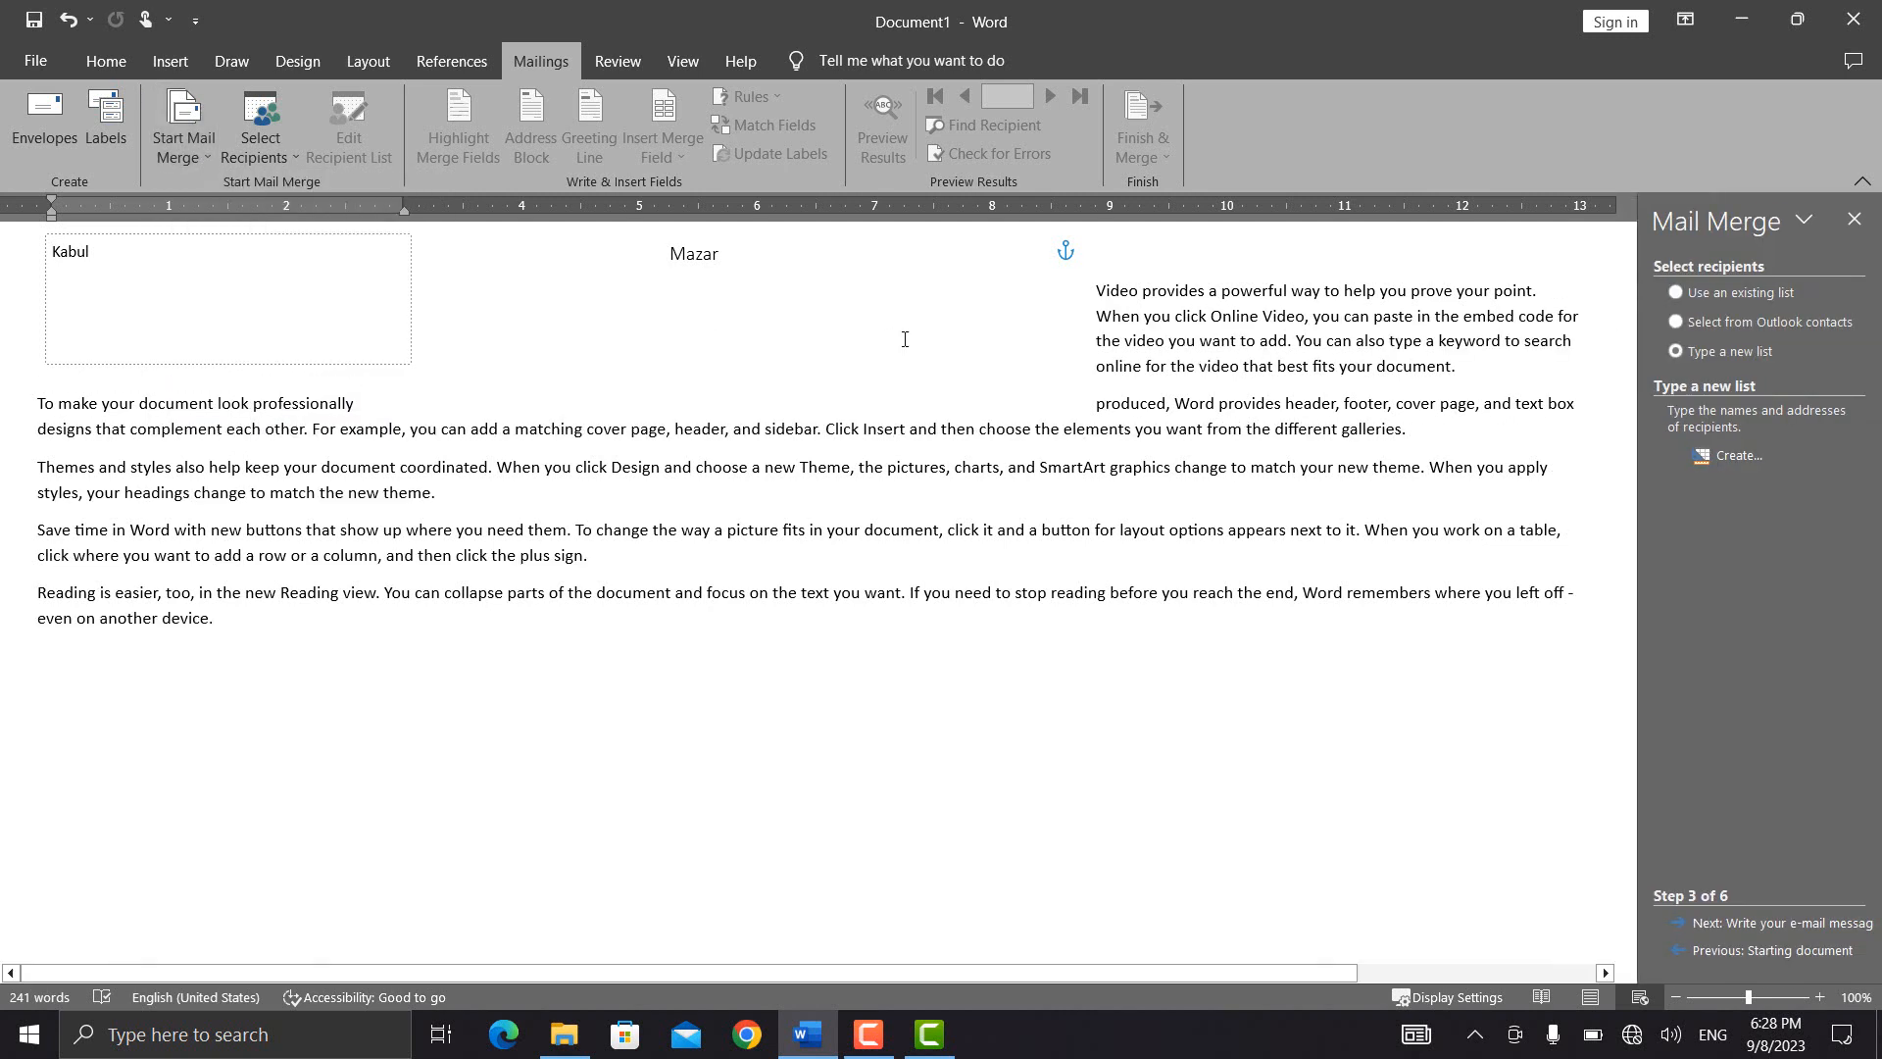
- Switch the merge document type to Letters and start creating a new typed recipient list
click(168, 126)
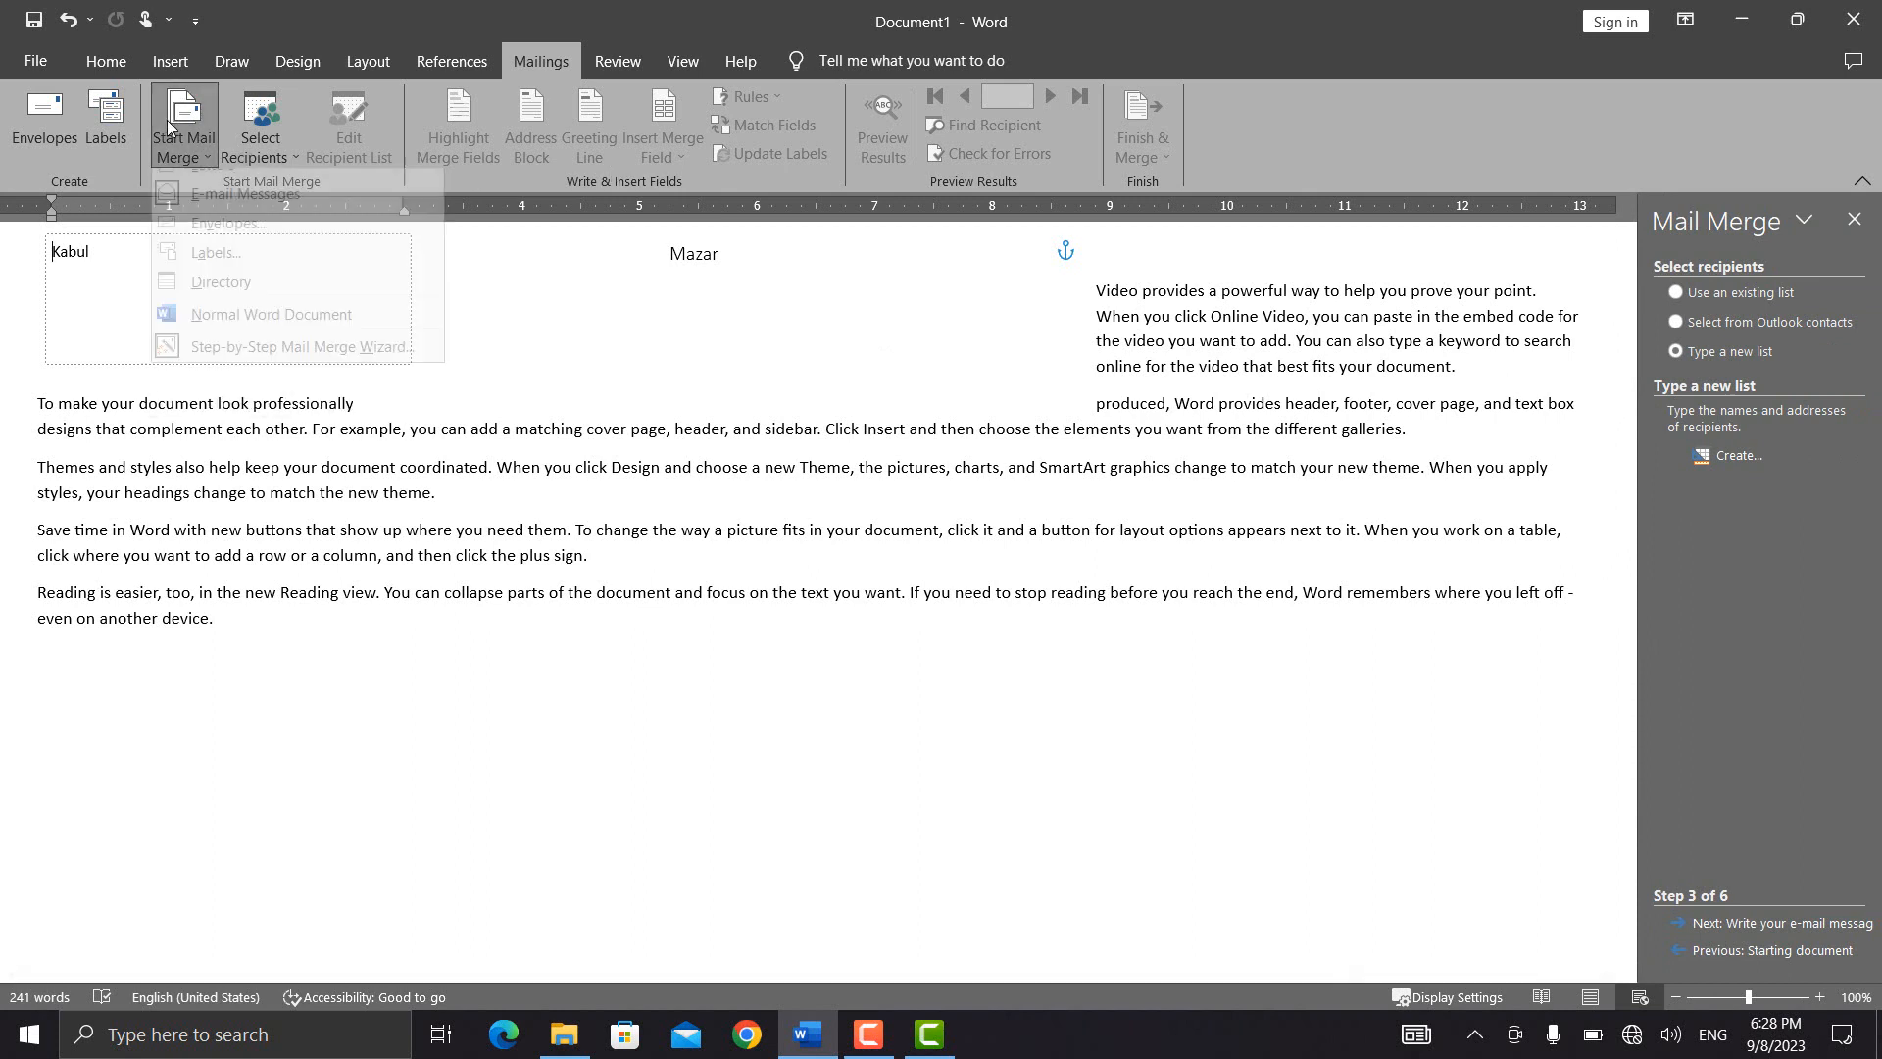
click(247, 186)
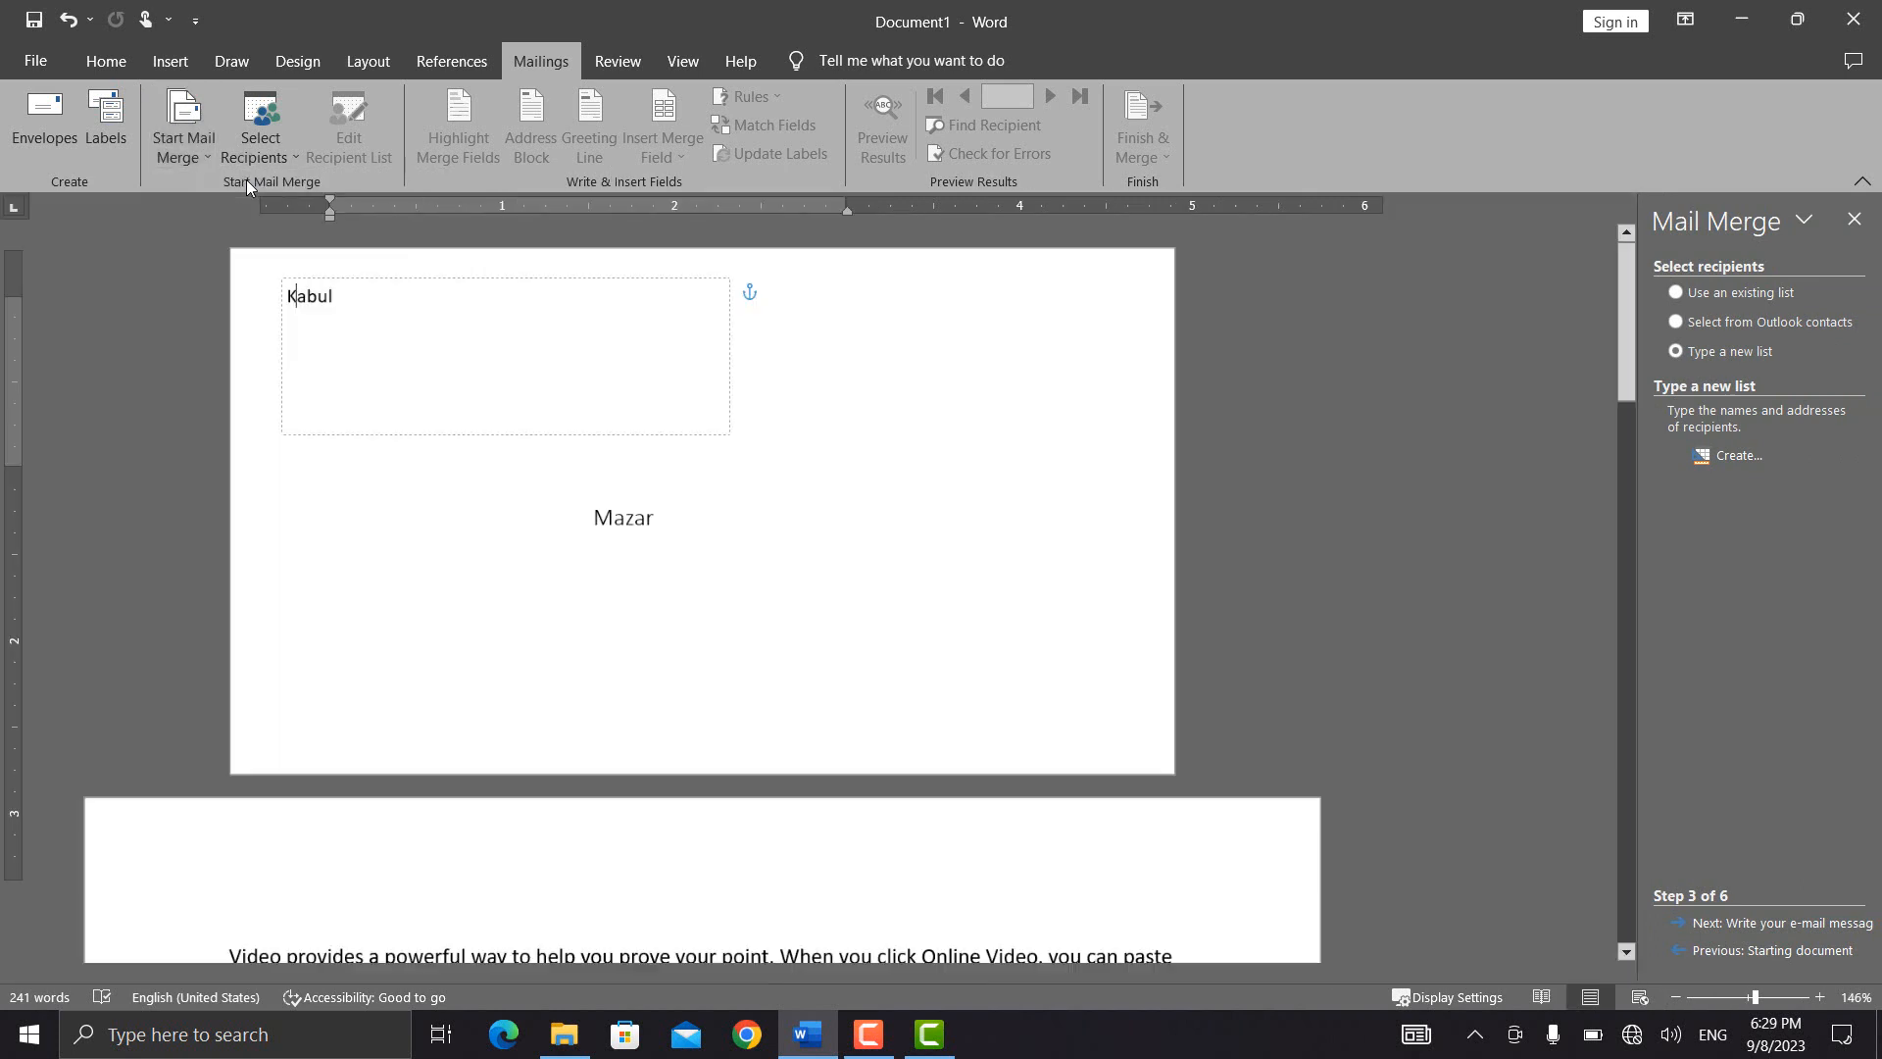
click(1677, 294)
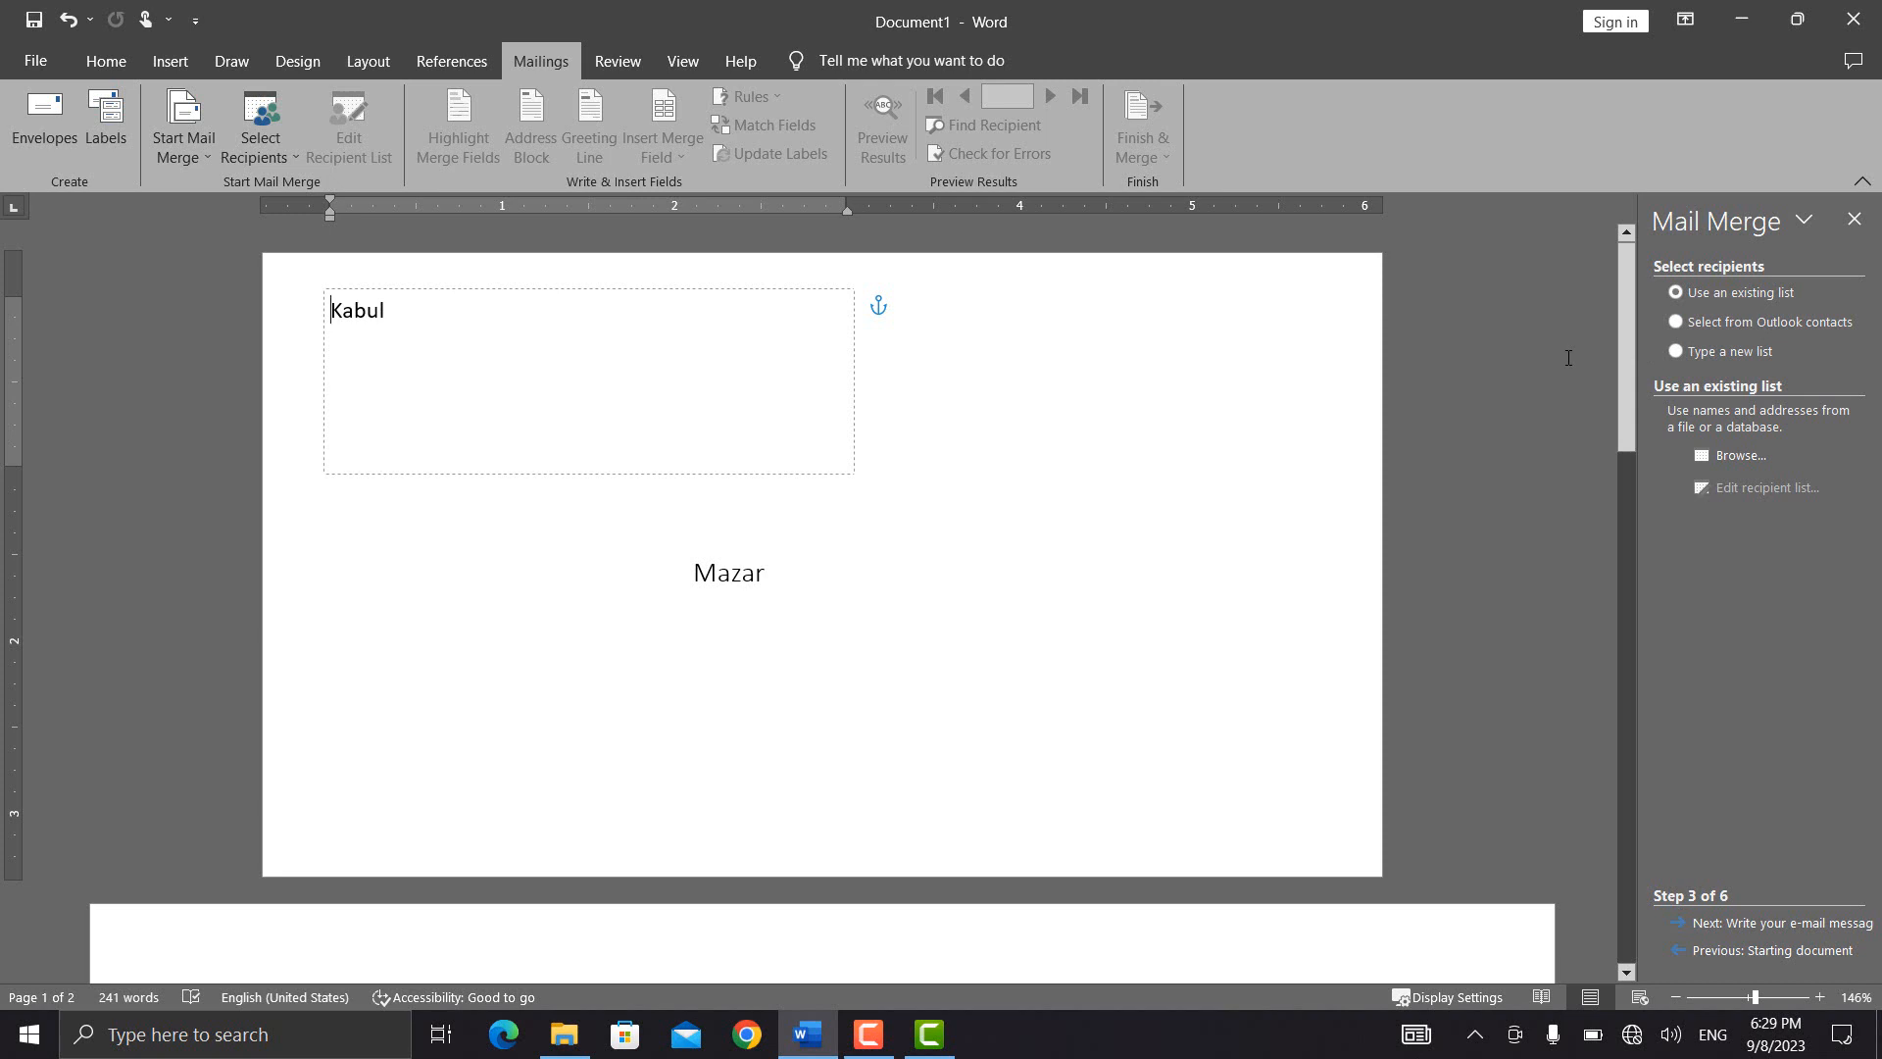
click(1685, 357)
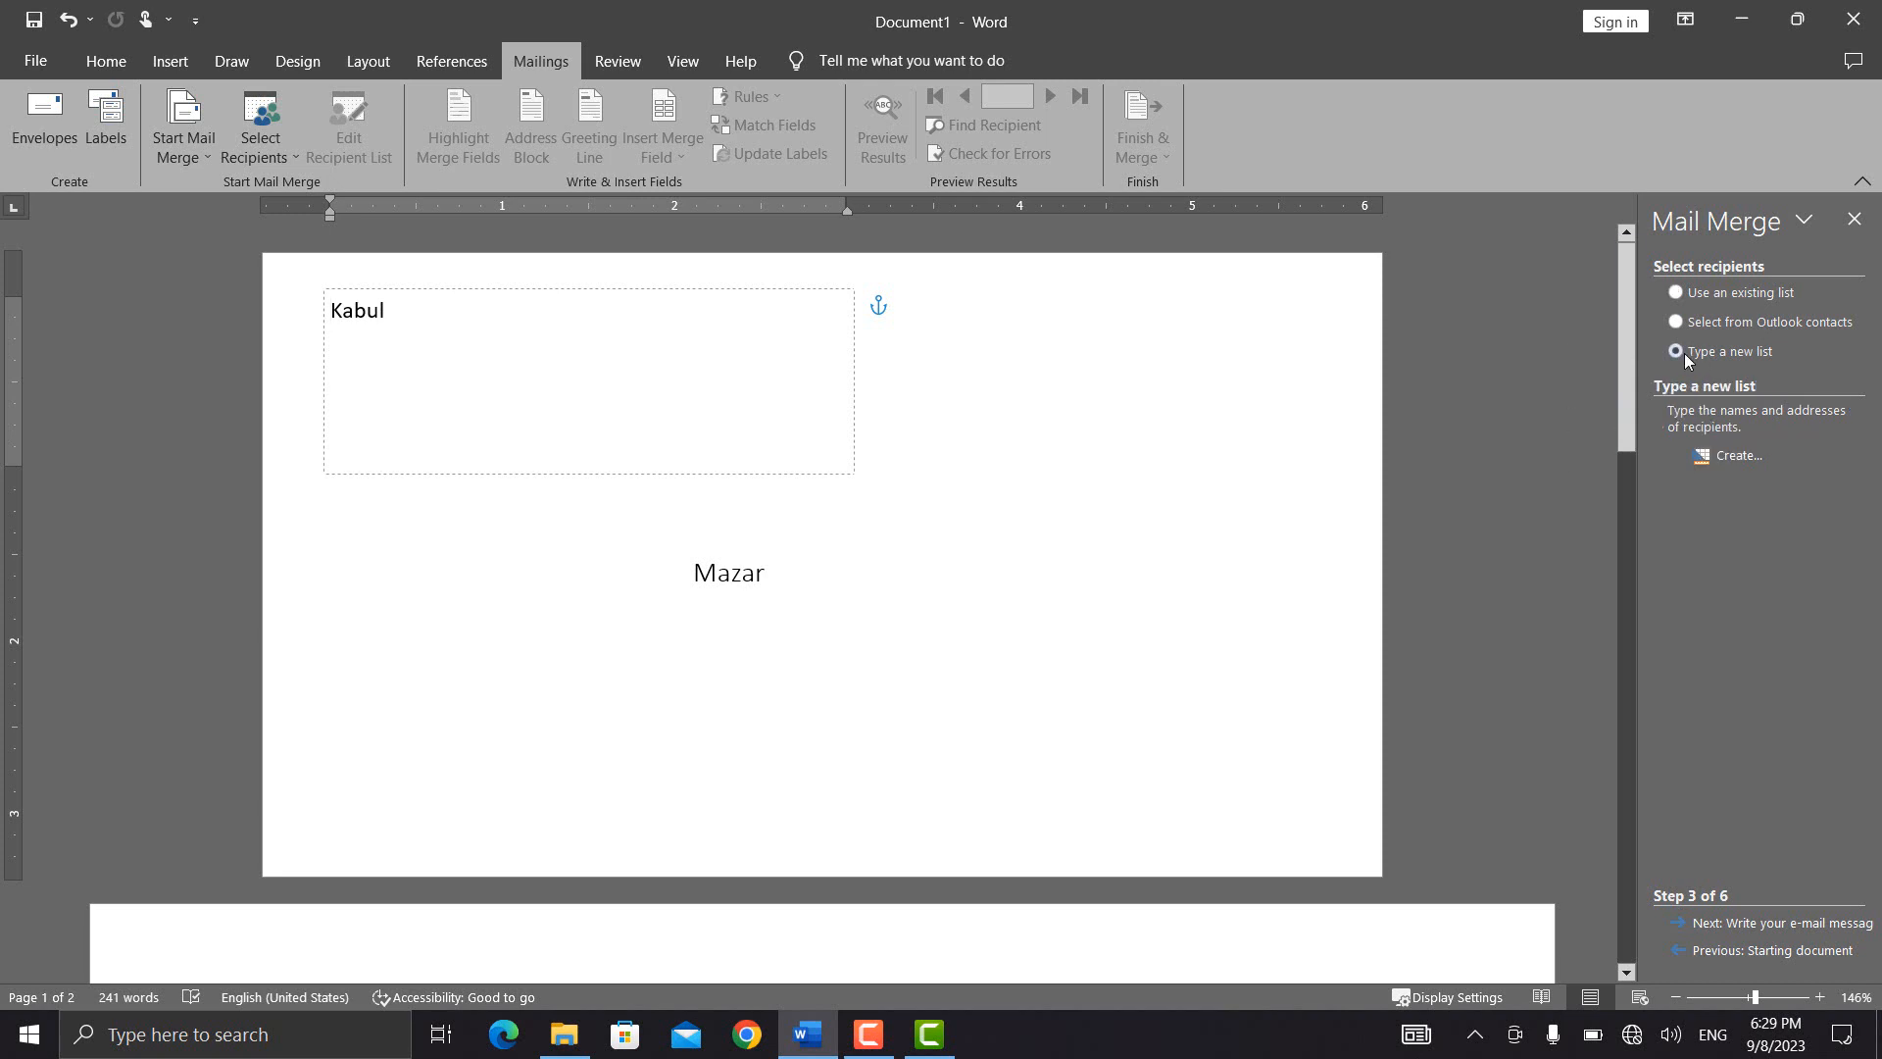
click(1738, 457)
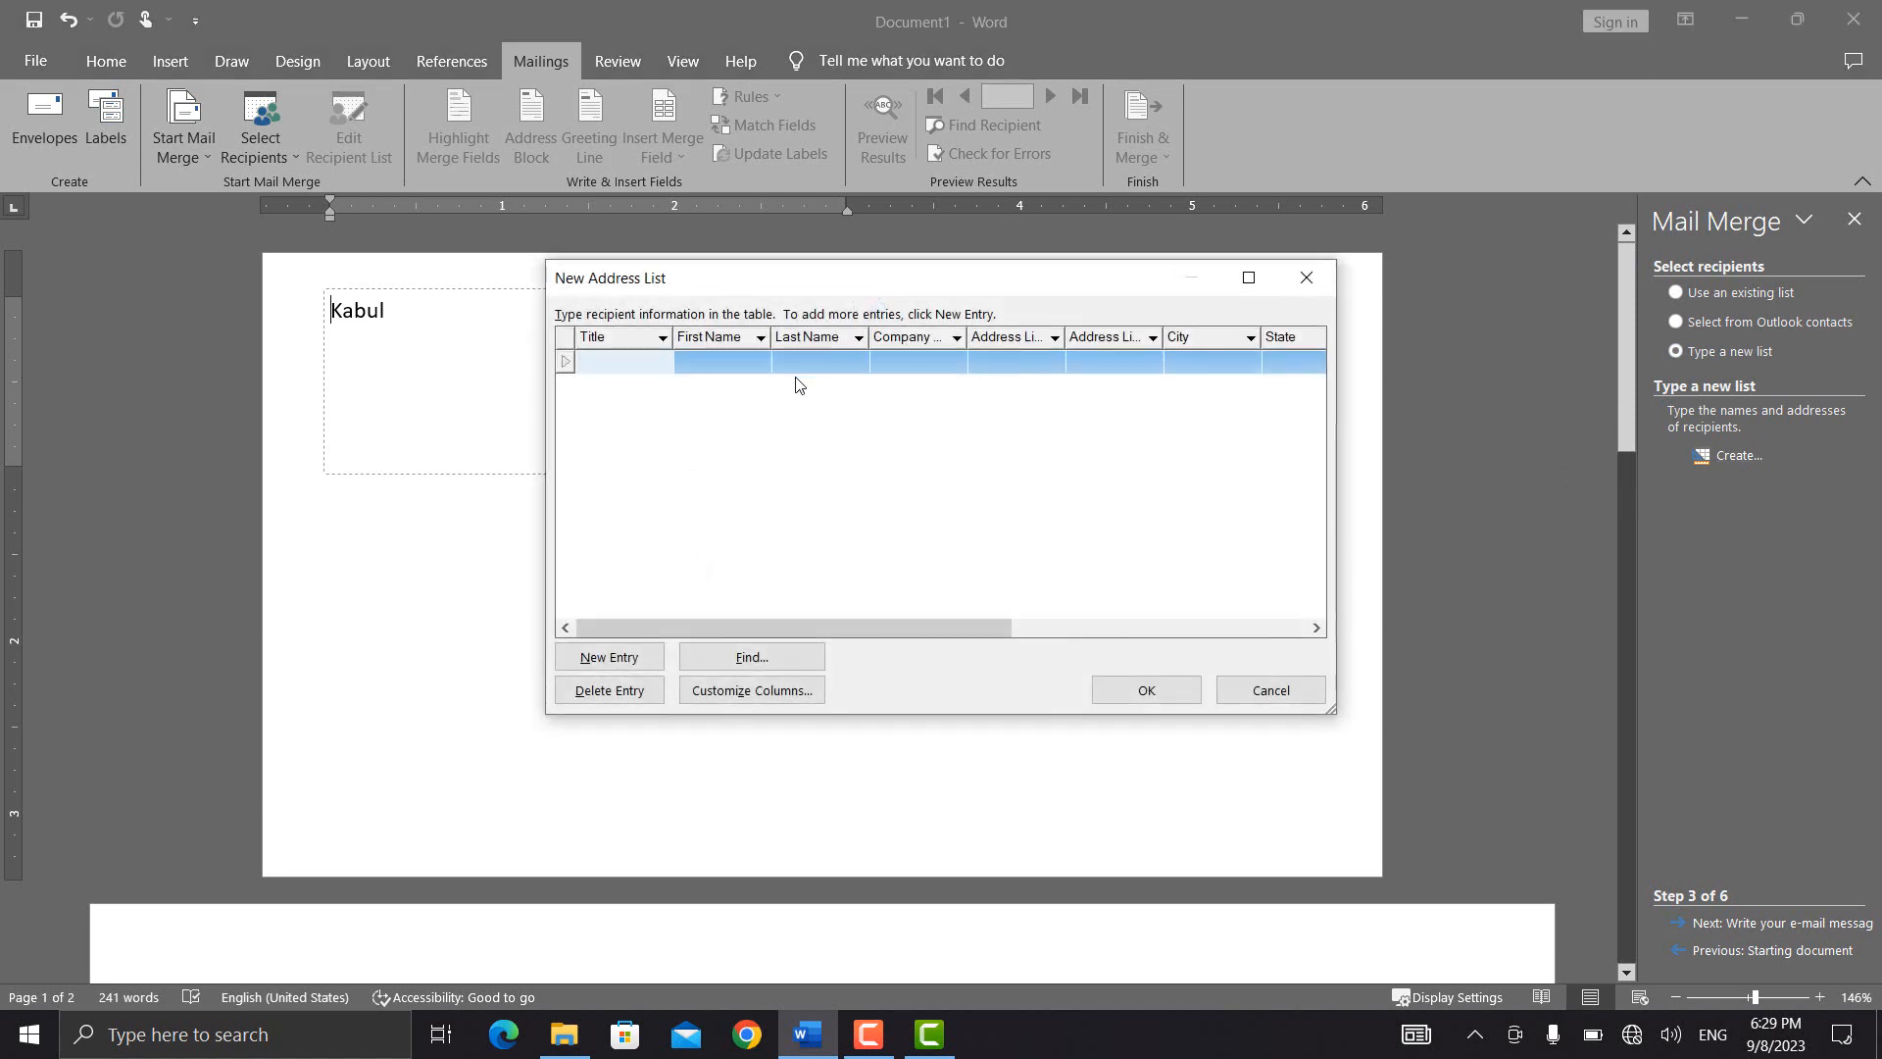
- Delete all the default fields, from Title through E-mail Address, from the new address list's columns
click(741, 694)
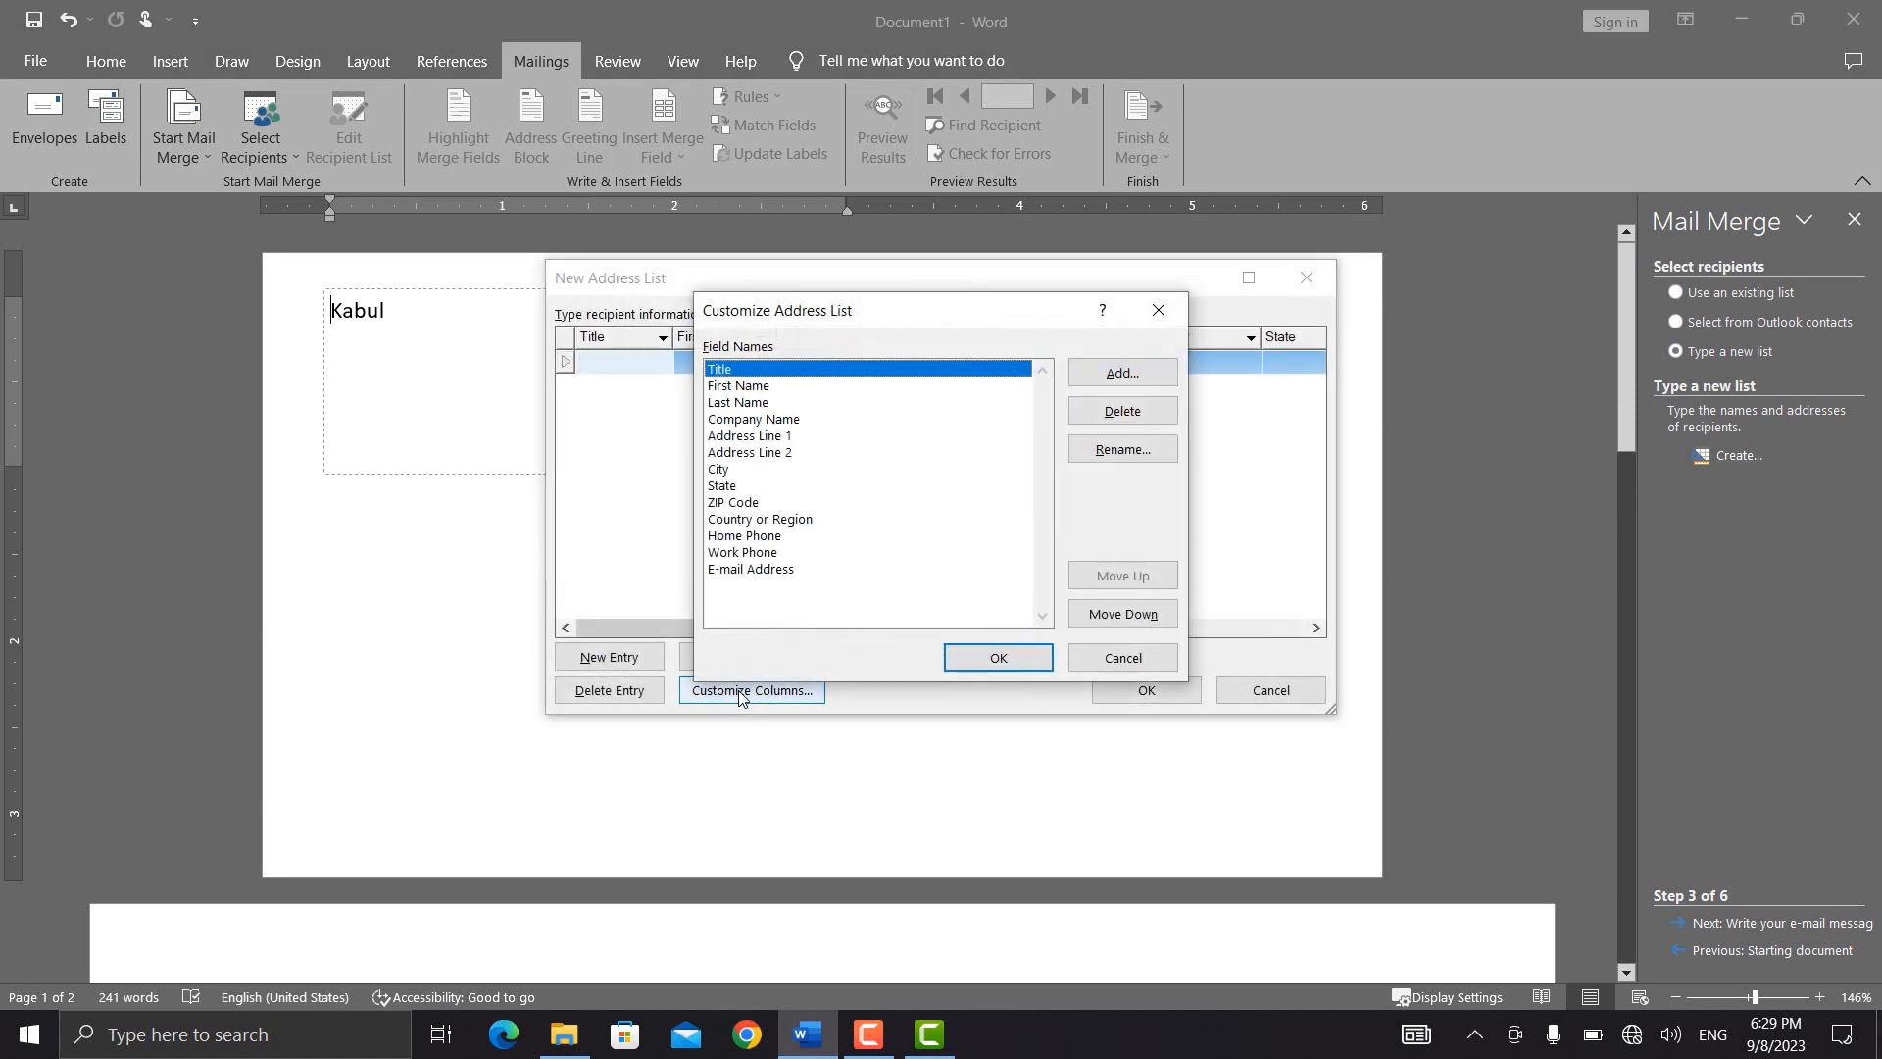
click(1111, 416)
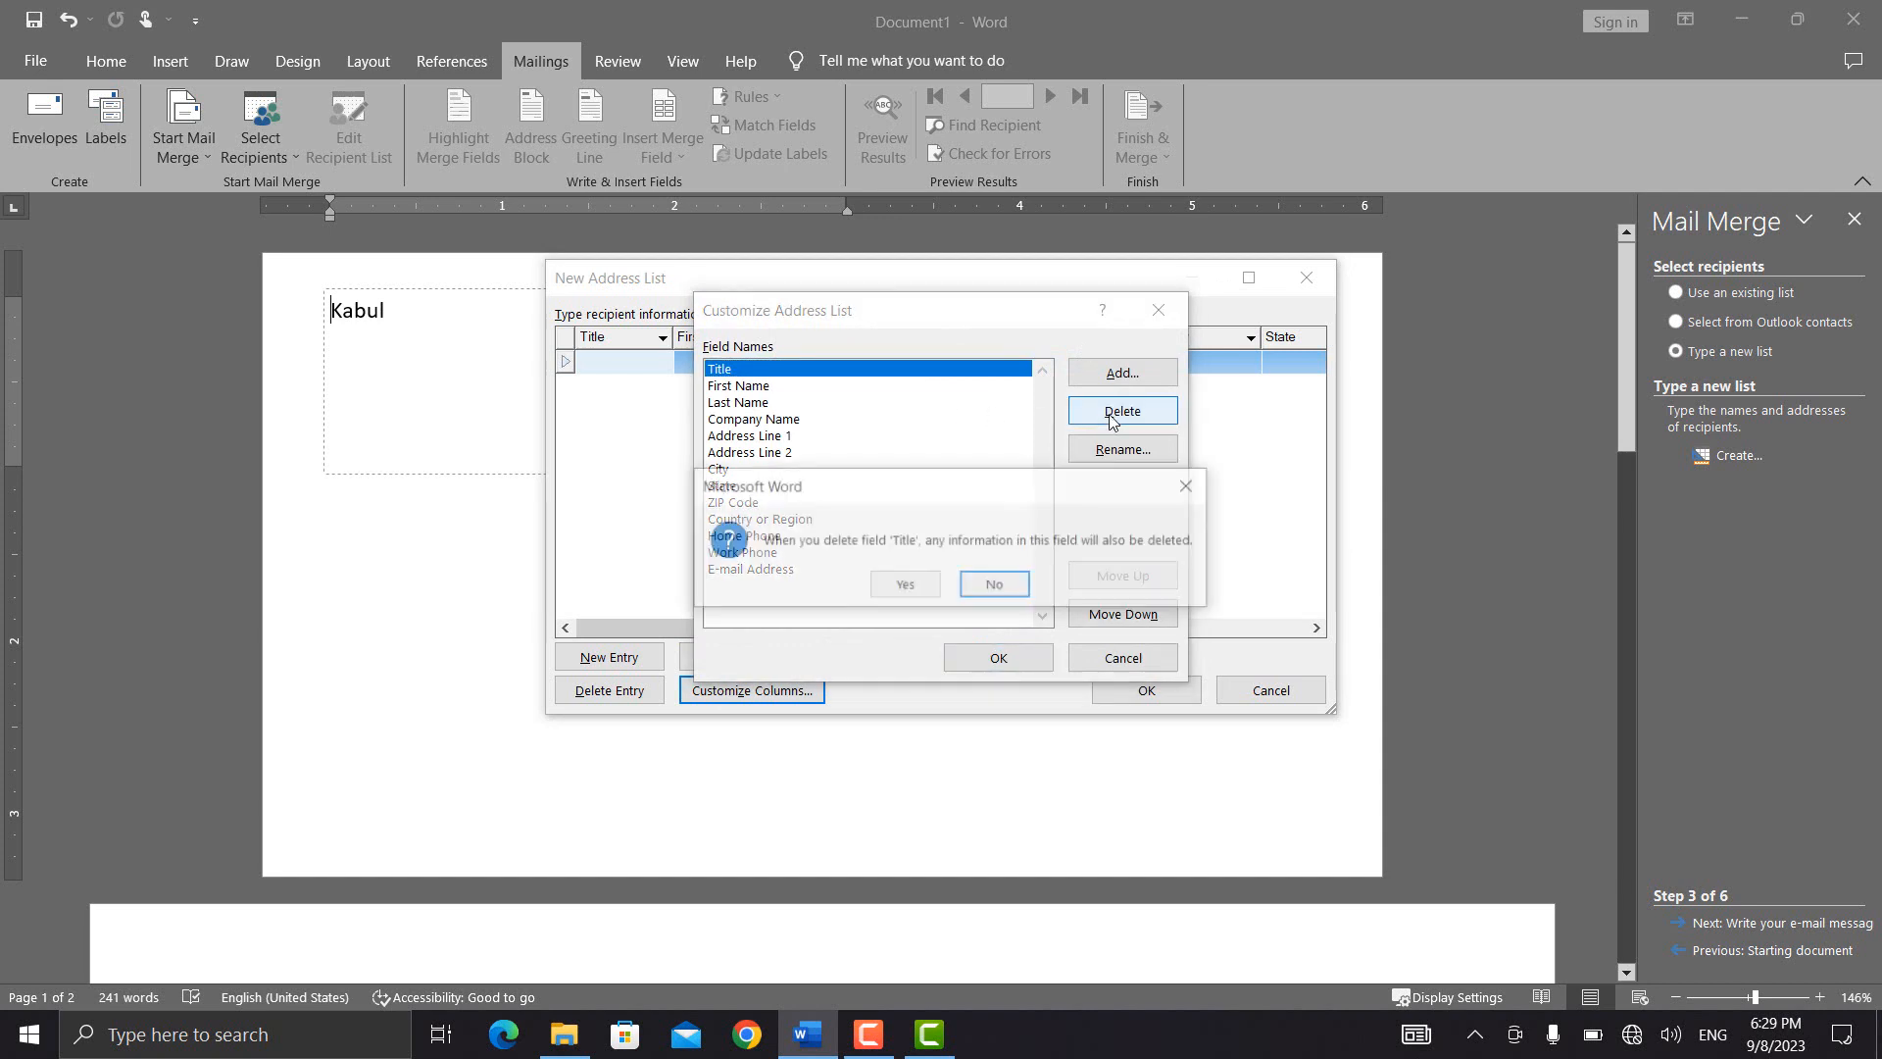
click(905, 587)
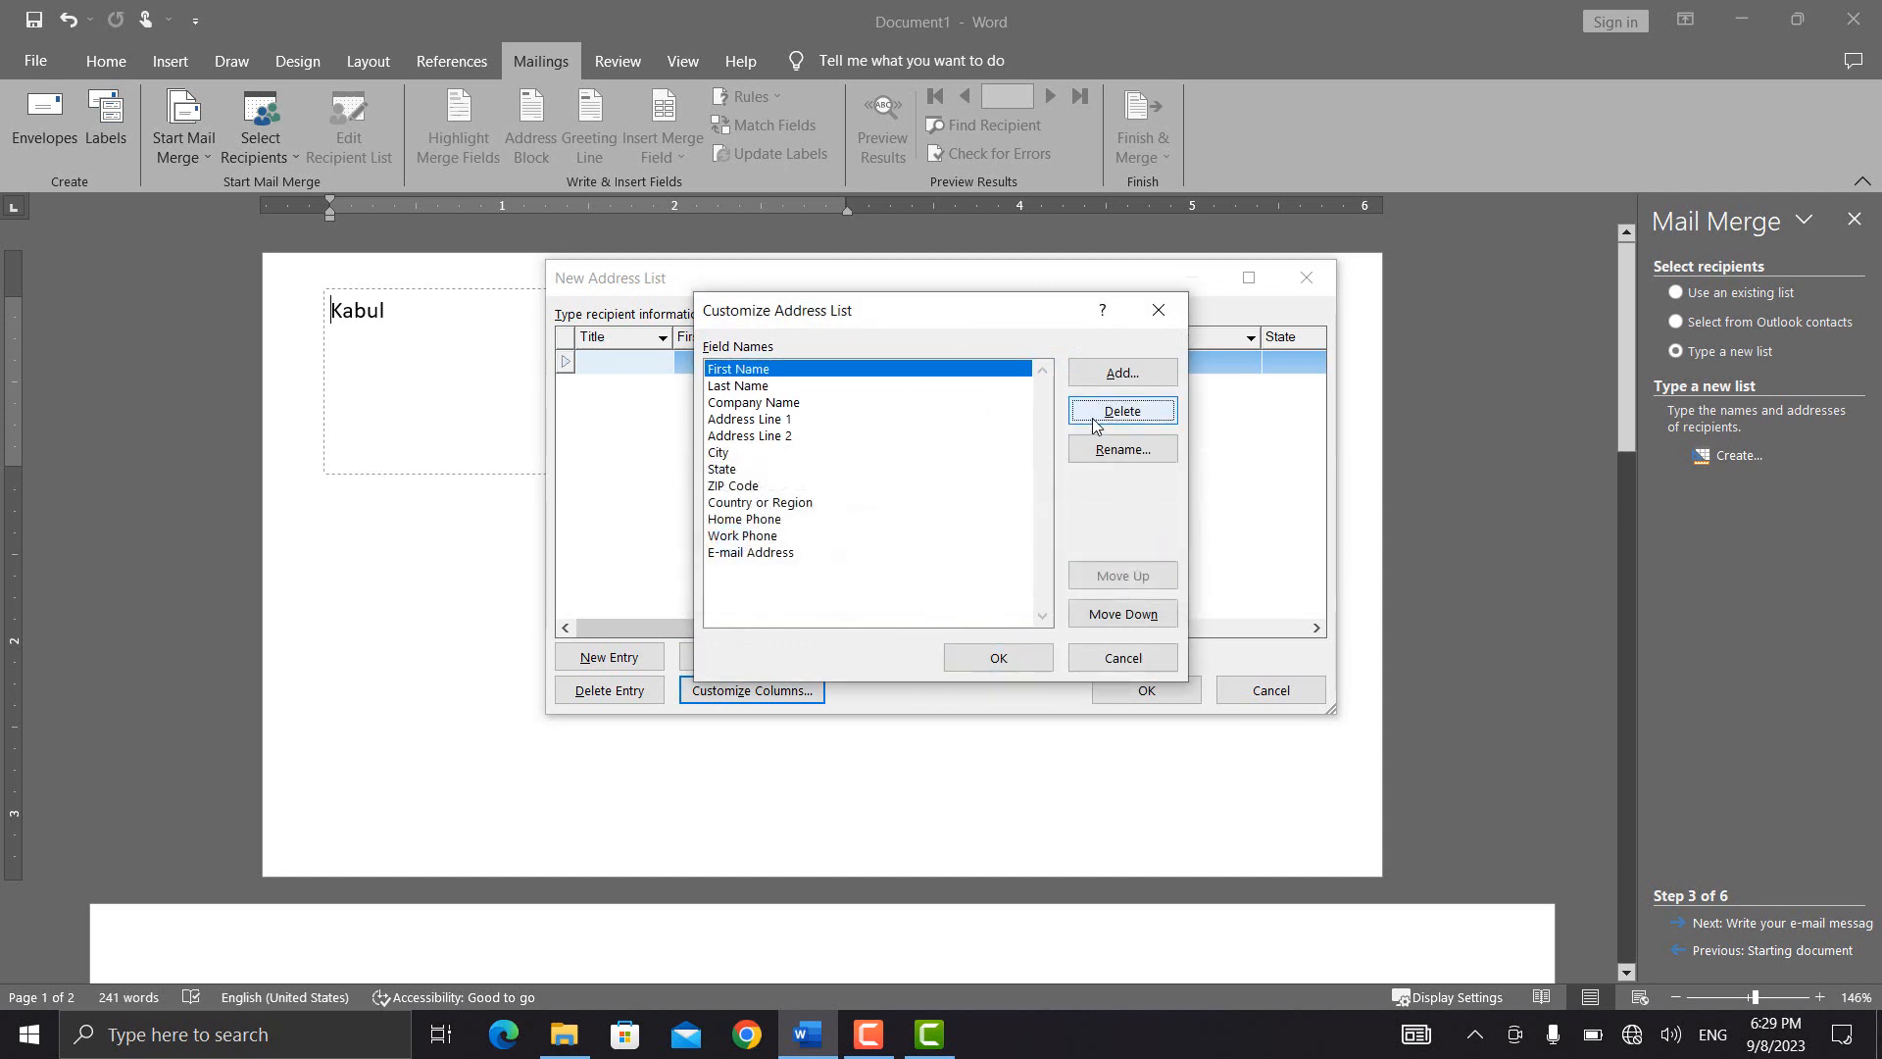
click(1089, 431)
click(903, 585)
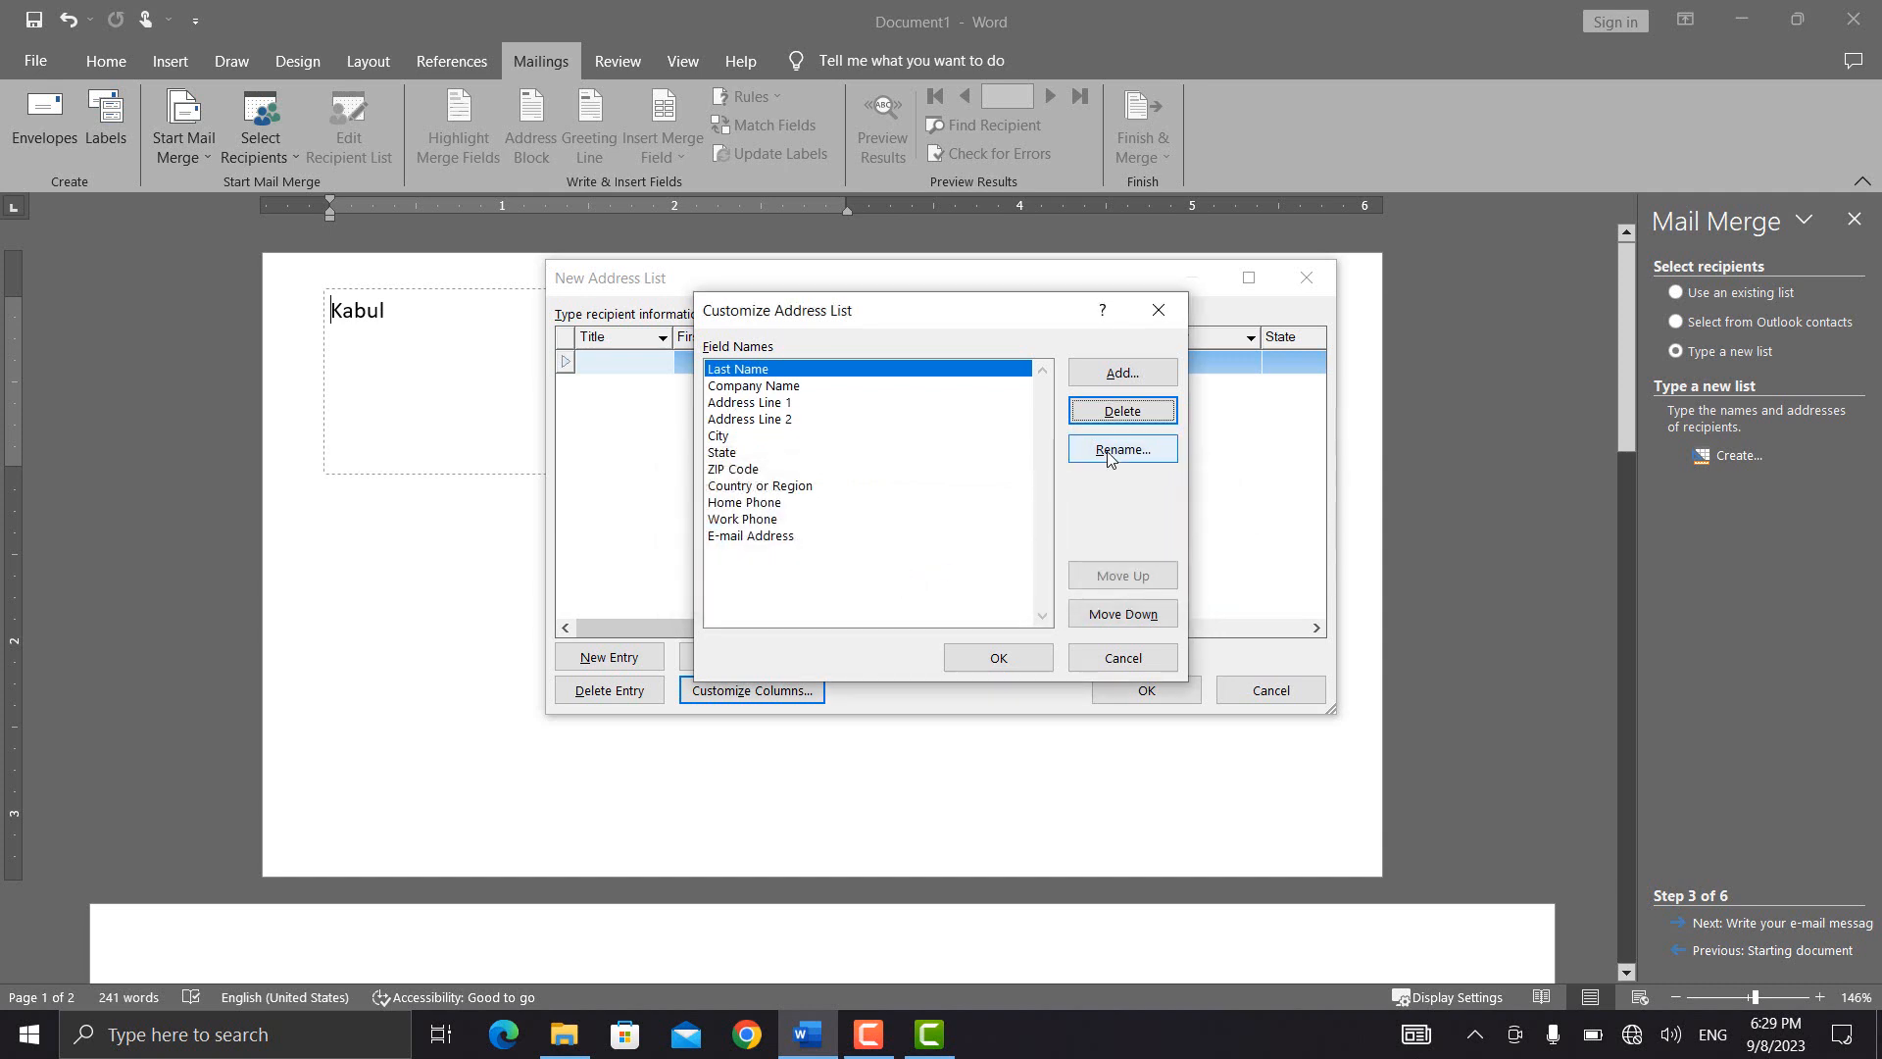
click(1112, 420)
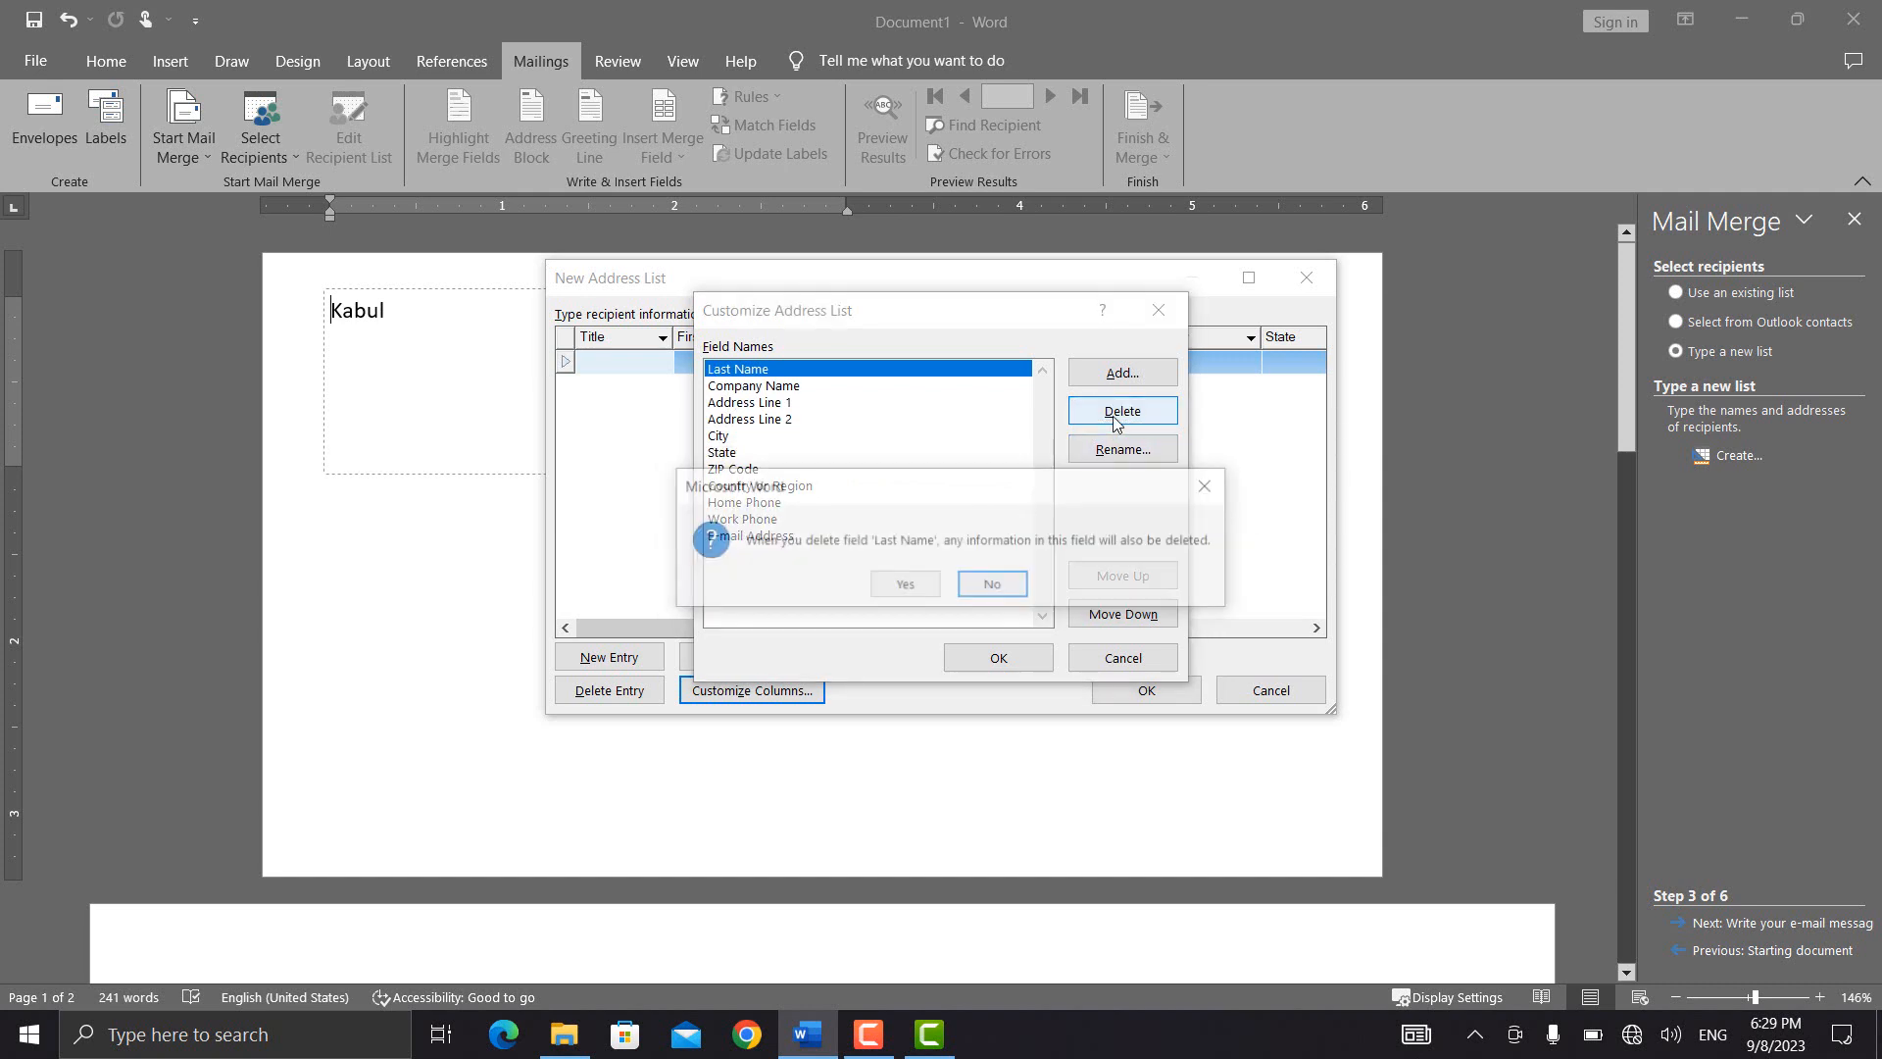
click(903, 586)
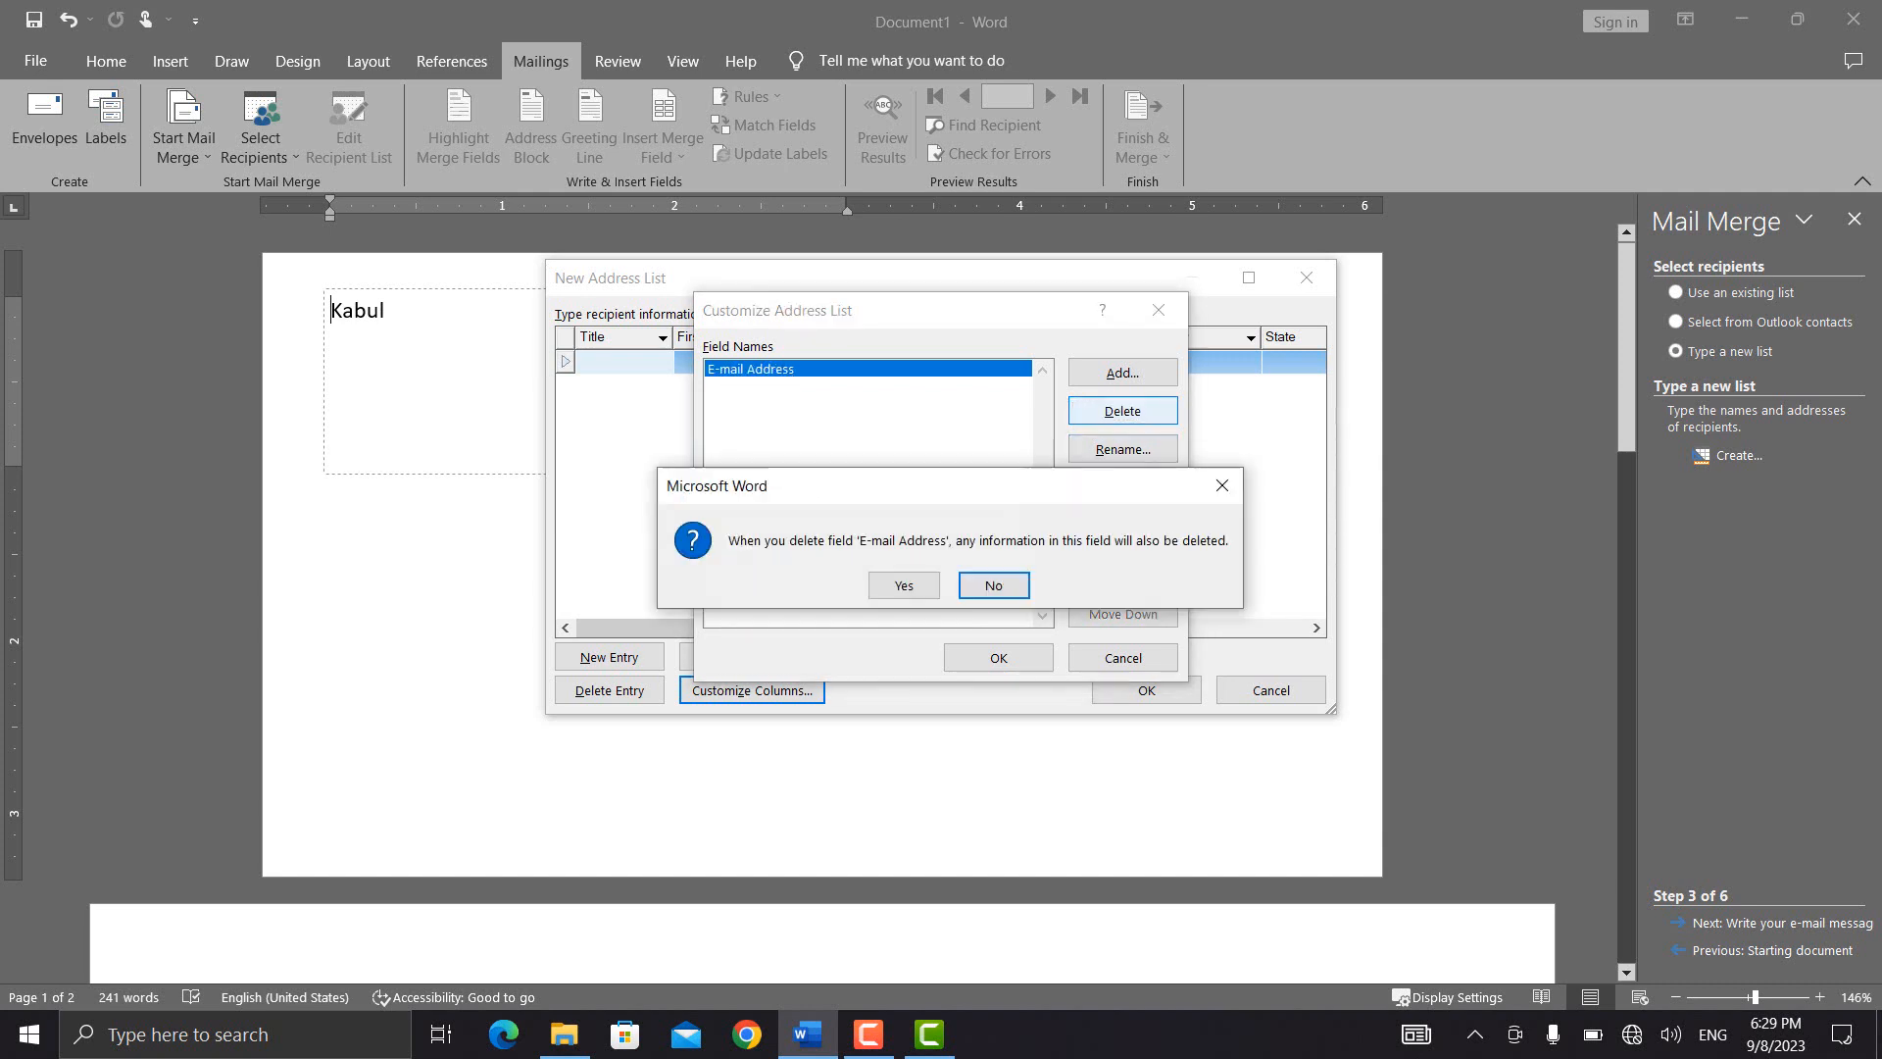
click(903, 585)
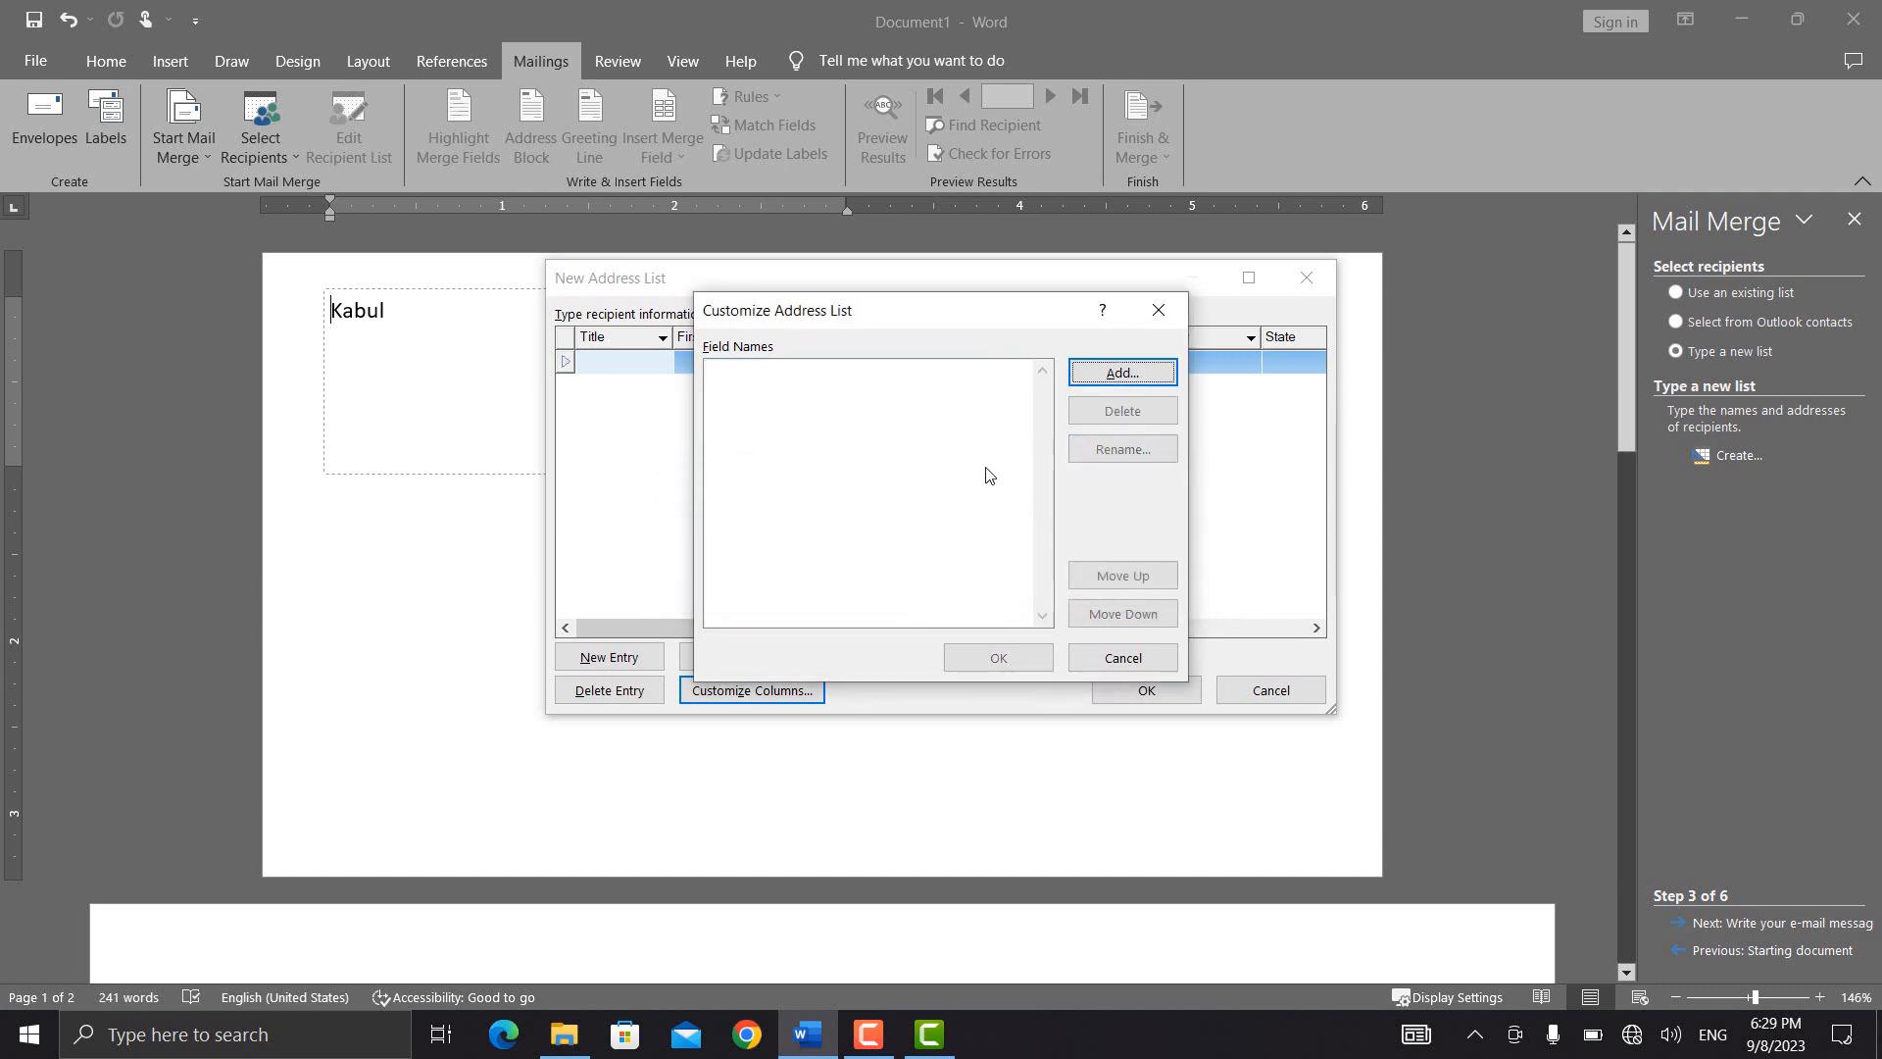
- Add the fields Id, Name and F/name to the address list
click(1122, 374)
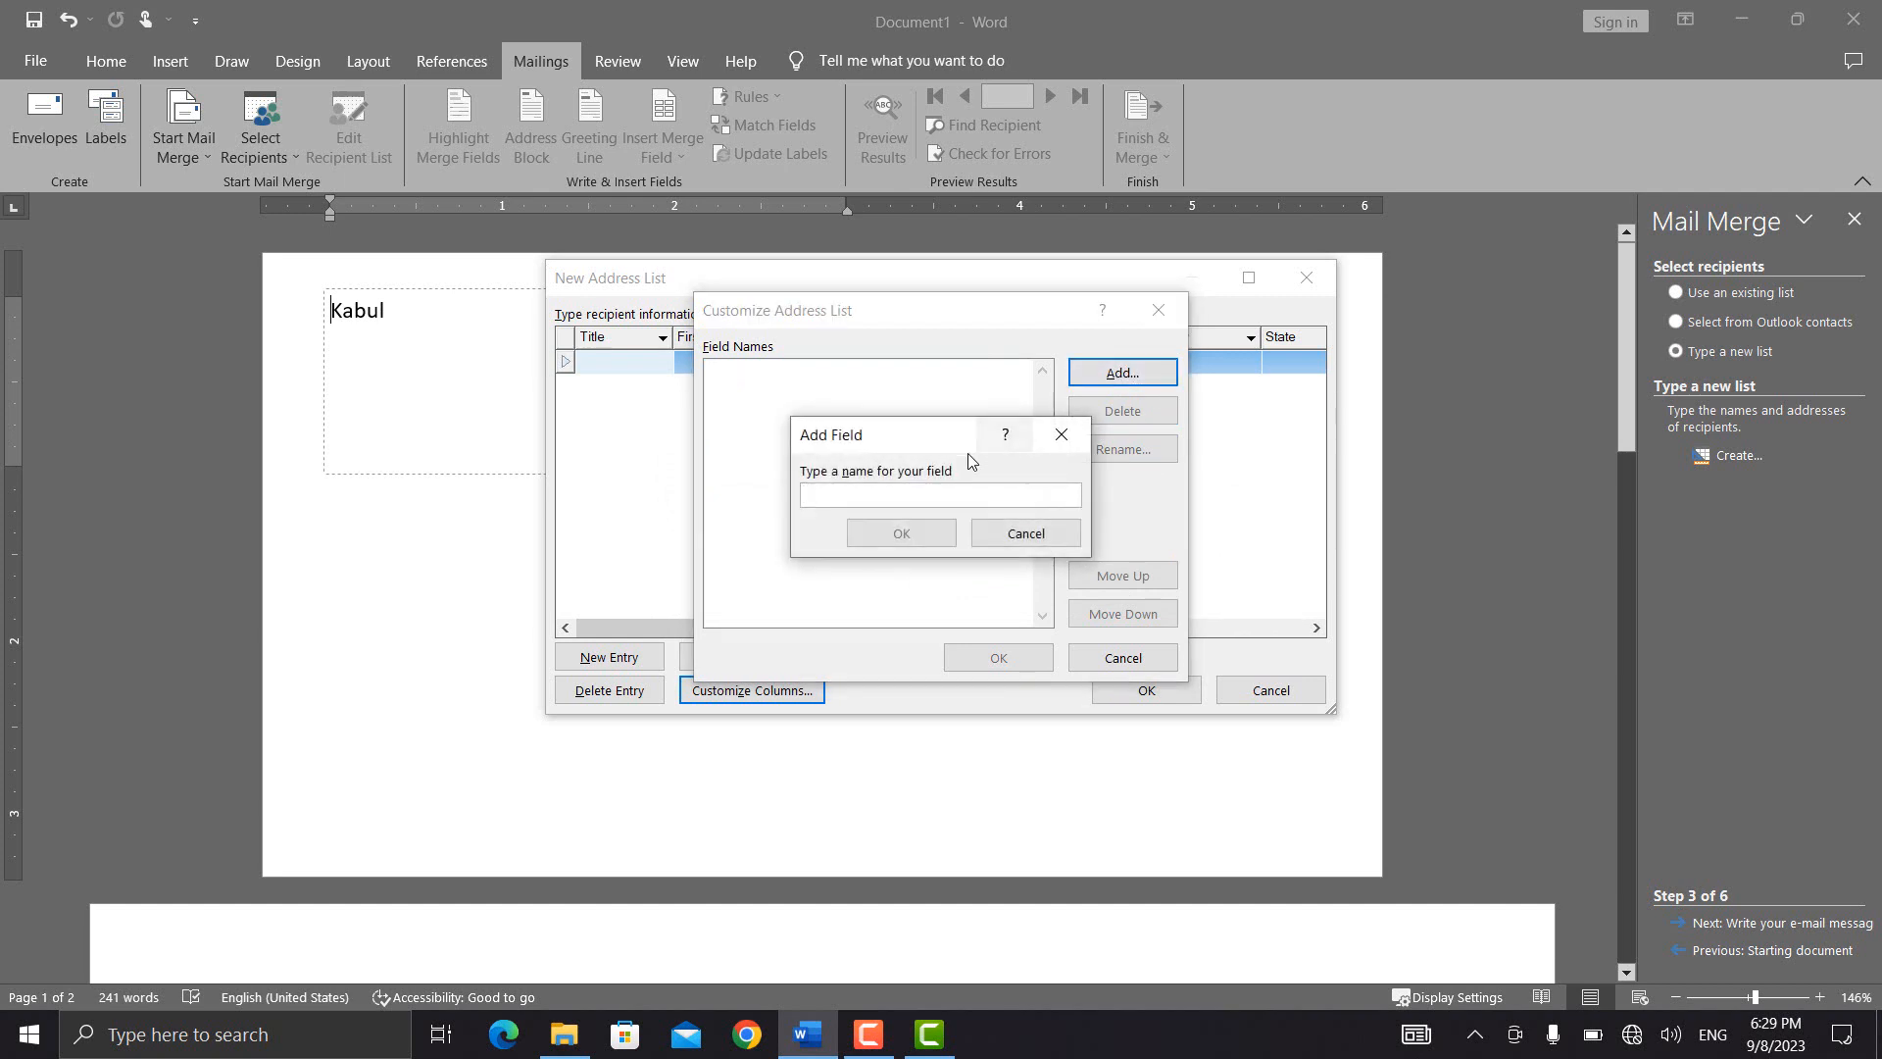
text(Id)
key(Return)
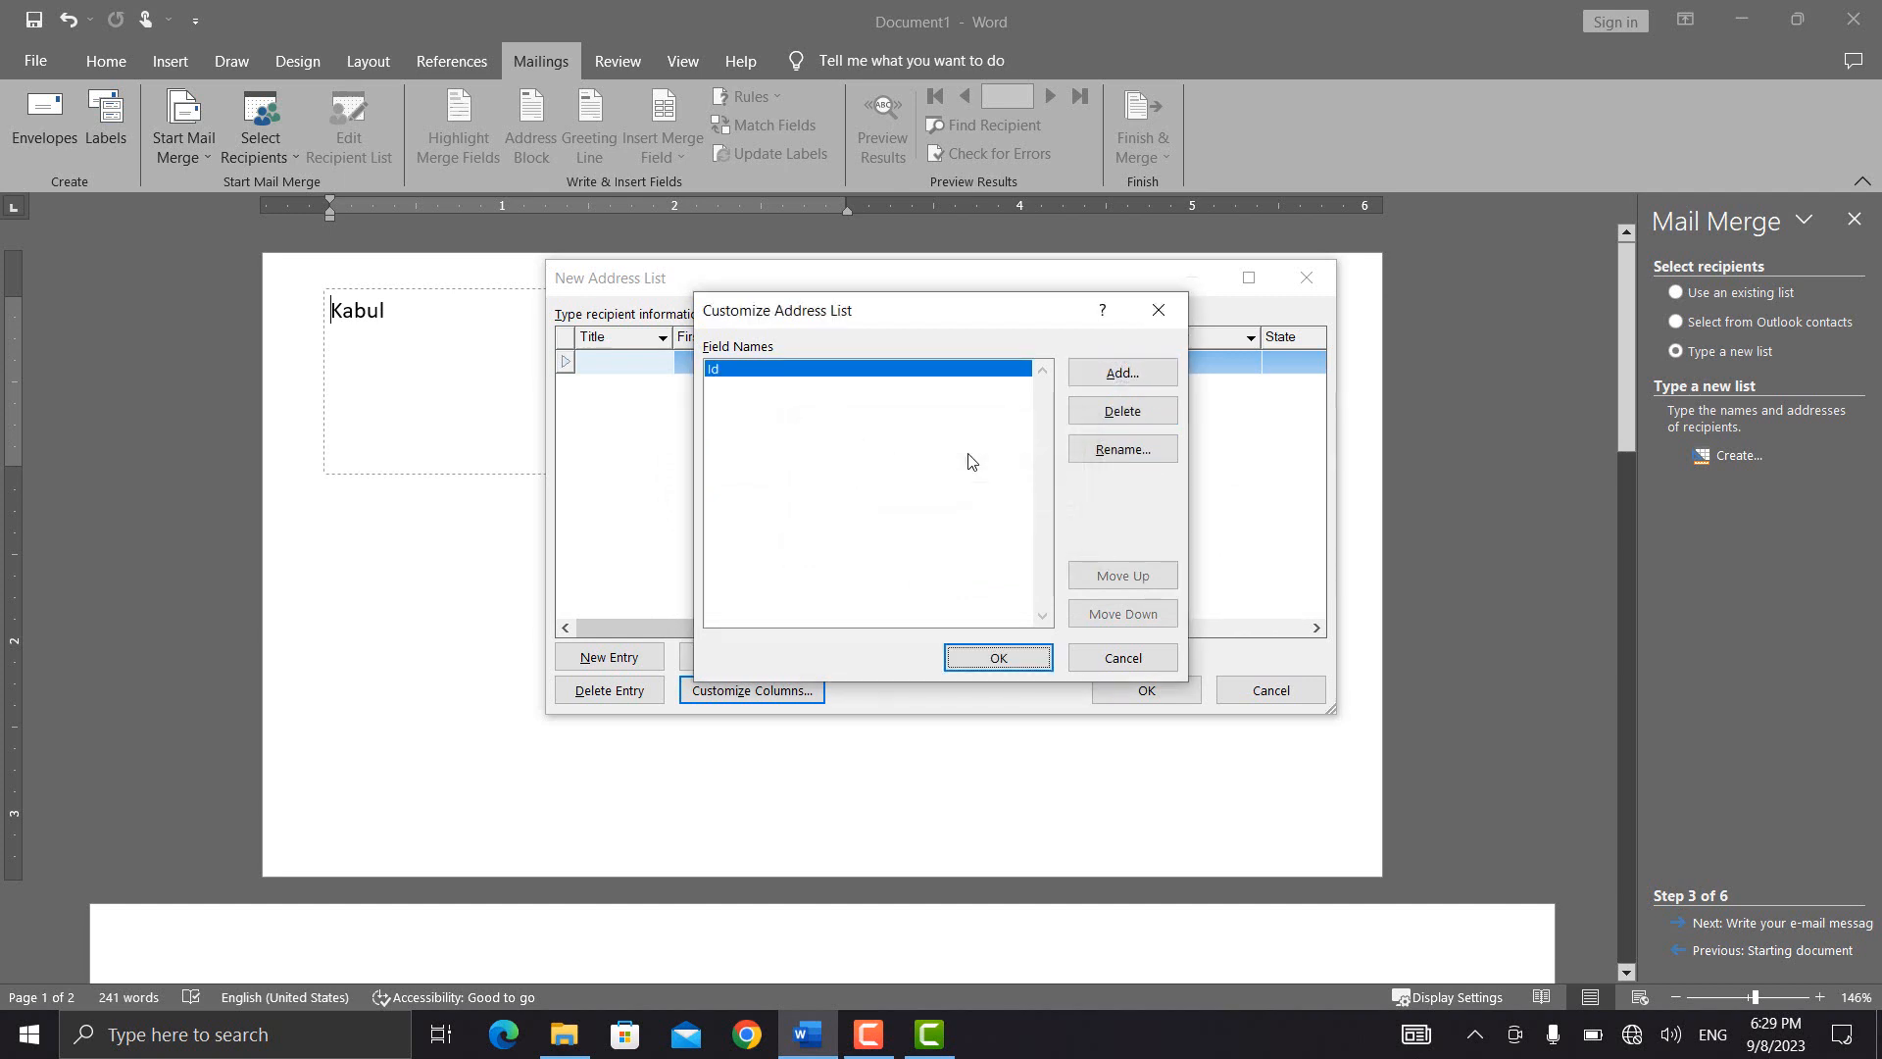
click(1123, 373)
text(Name)
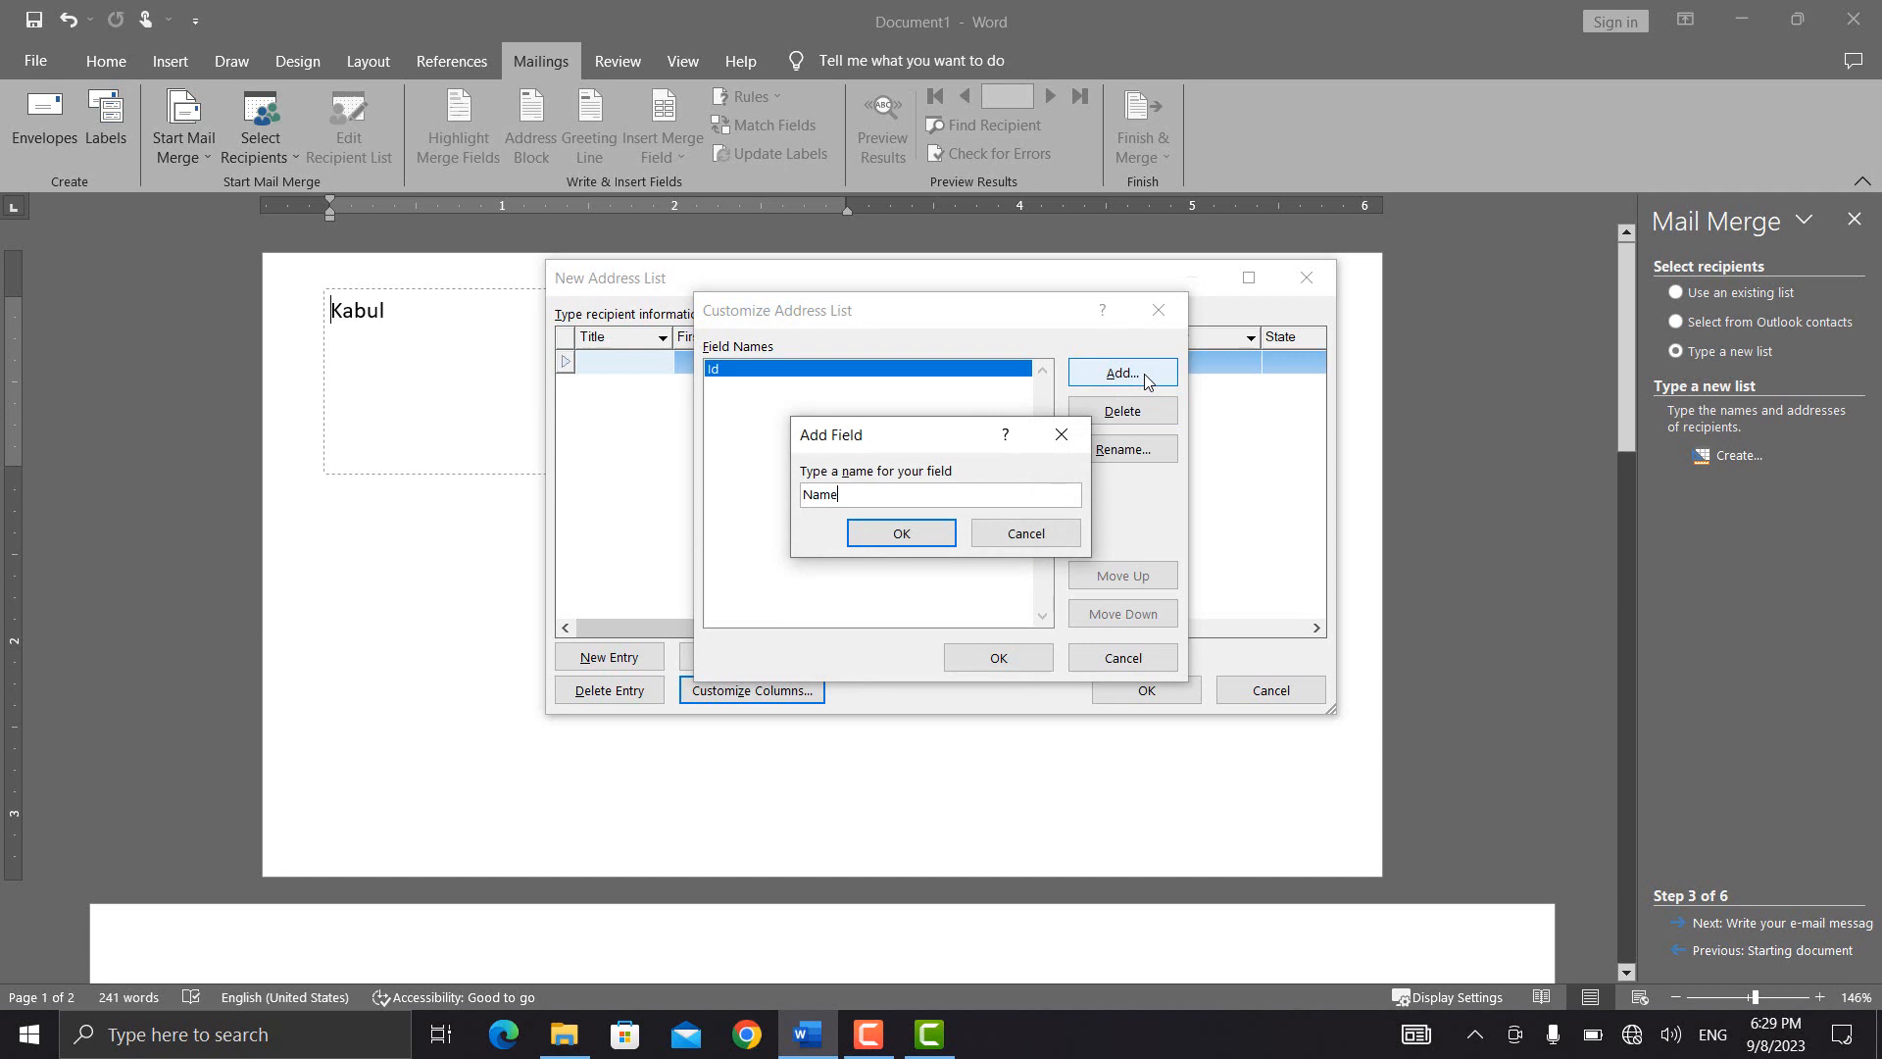
key(Return)
click(1122, 374)
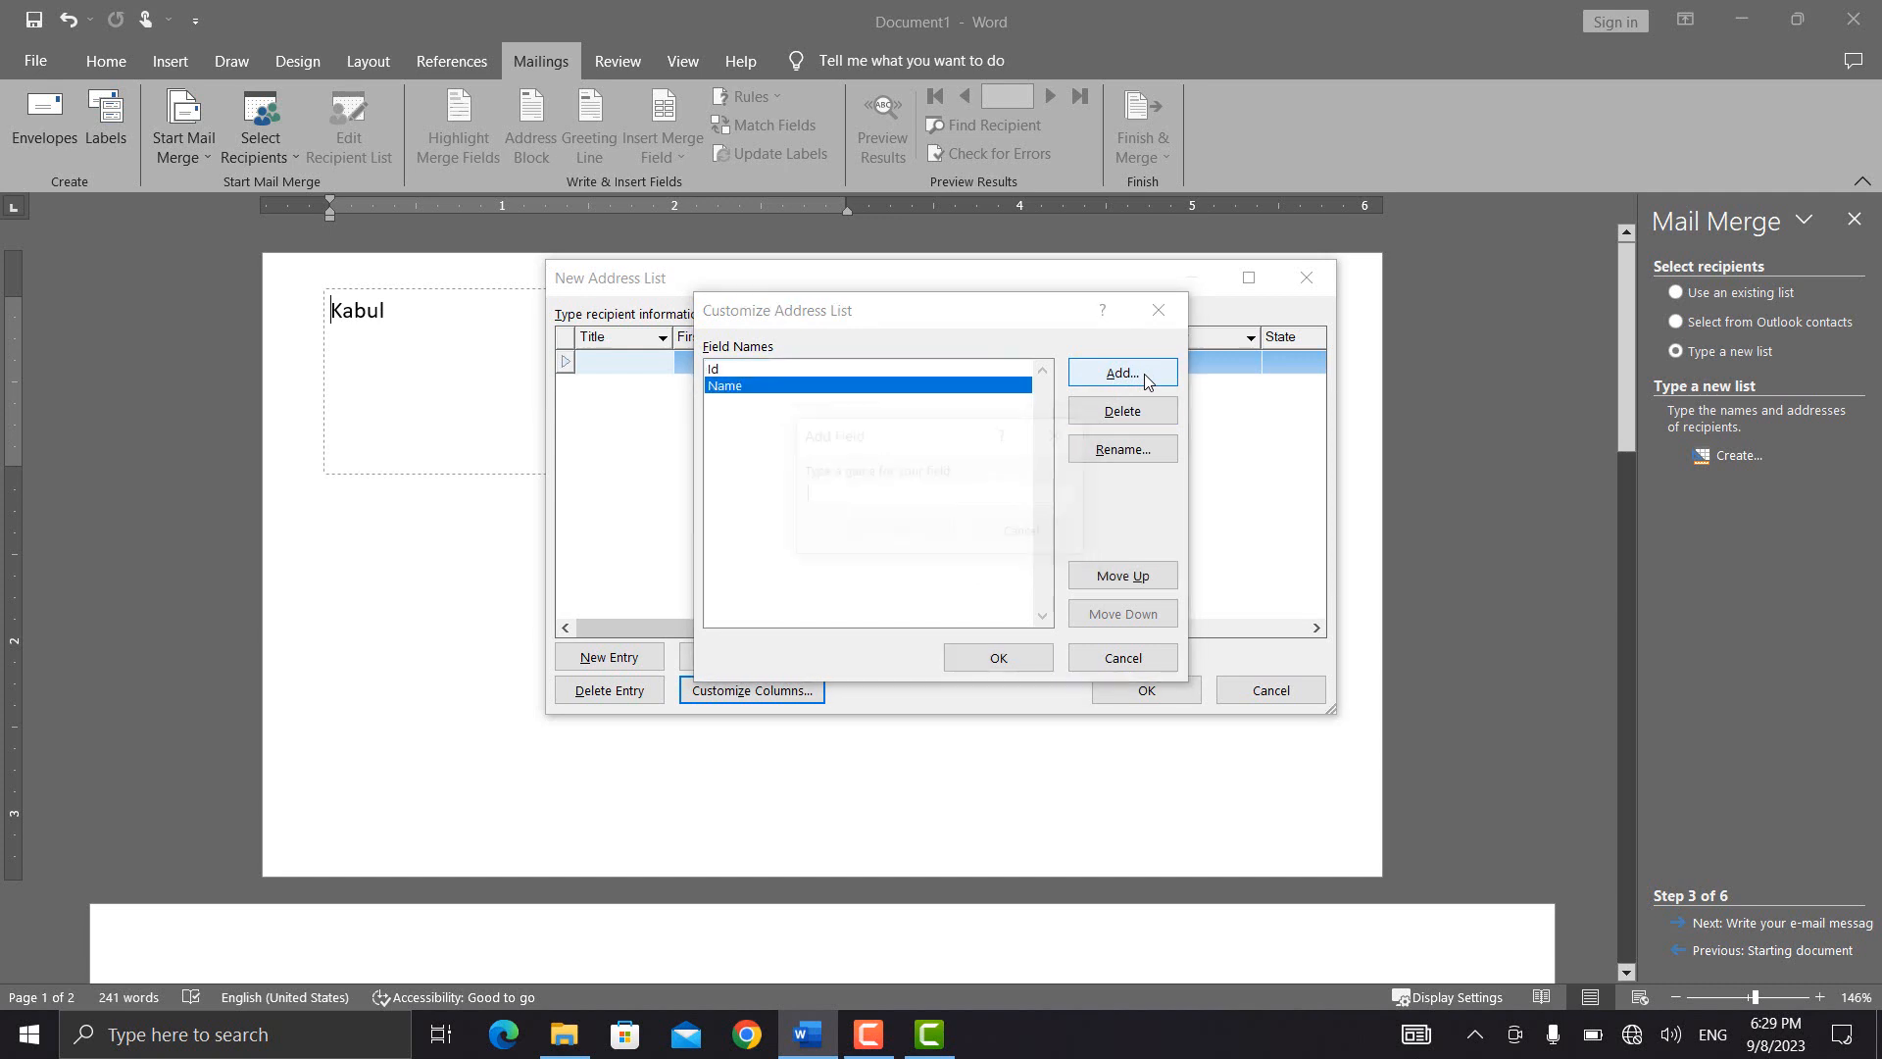
text(F/name)
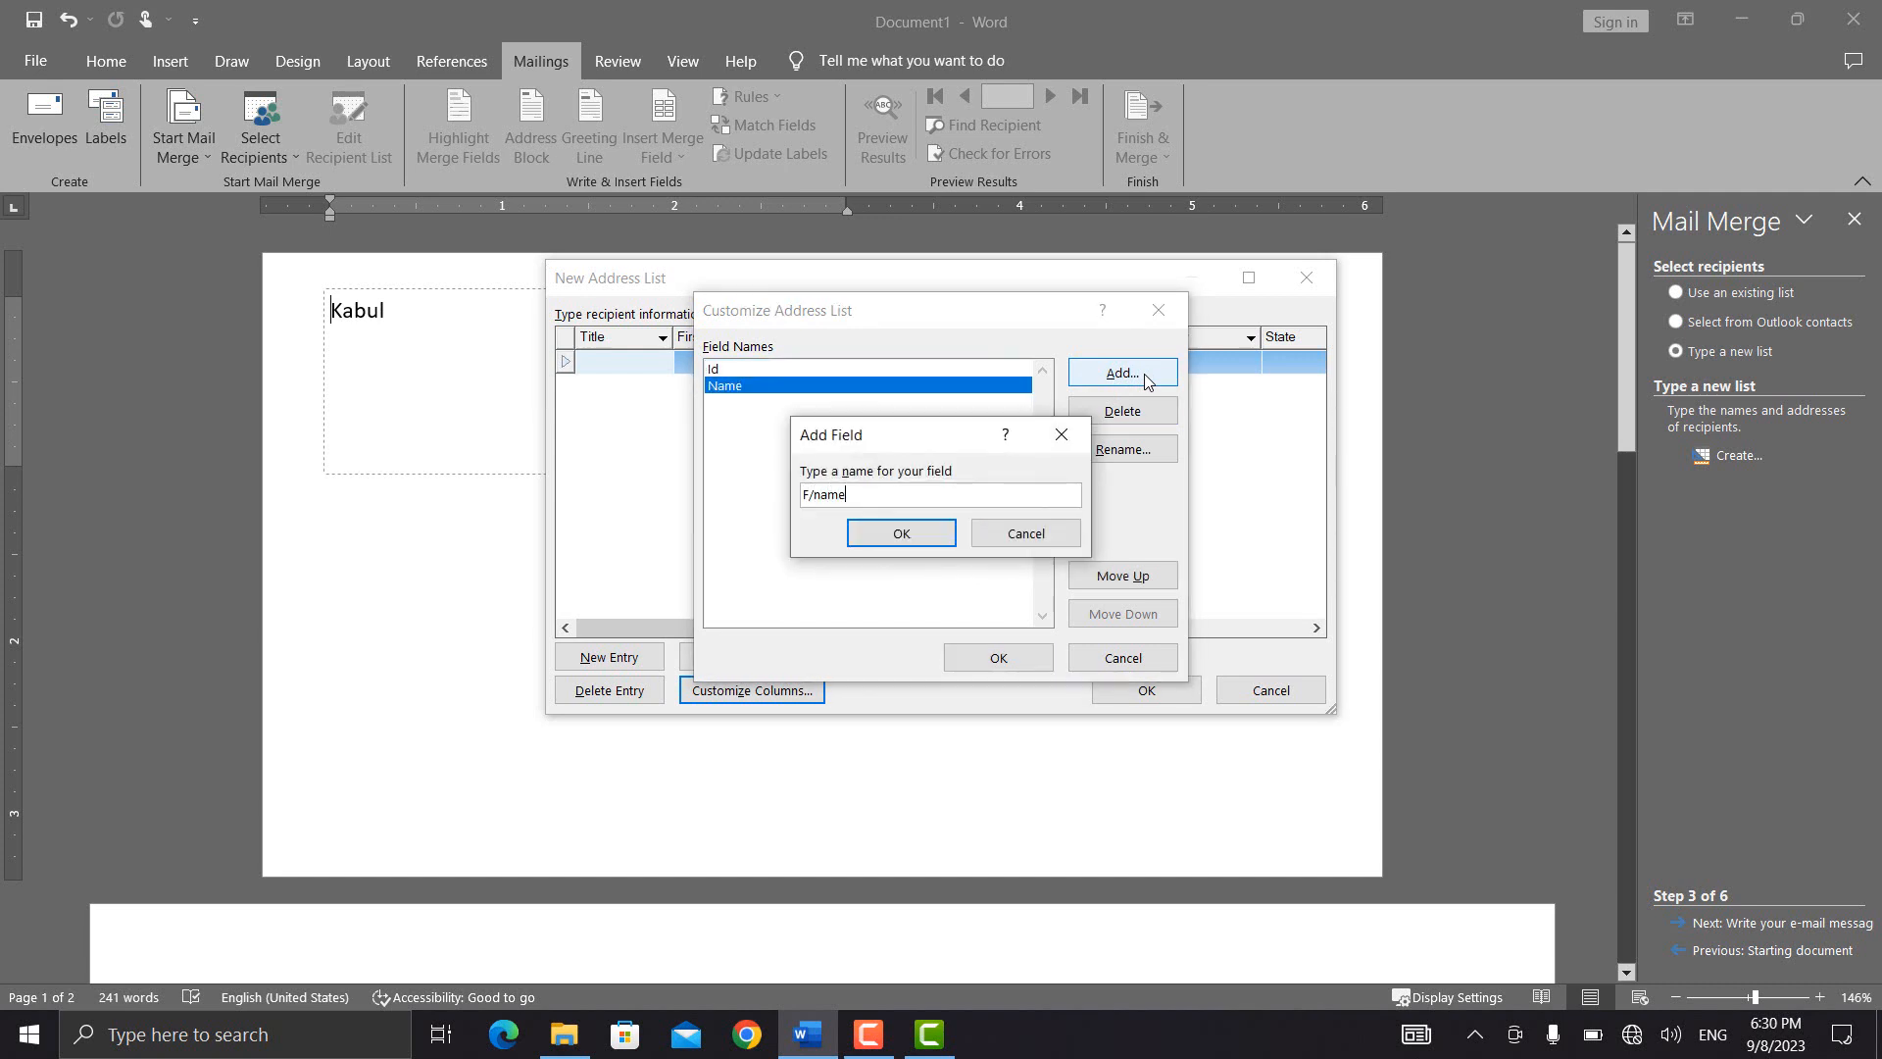
key(Return)
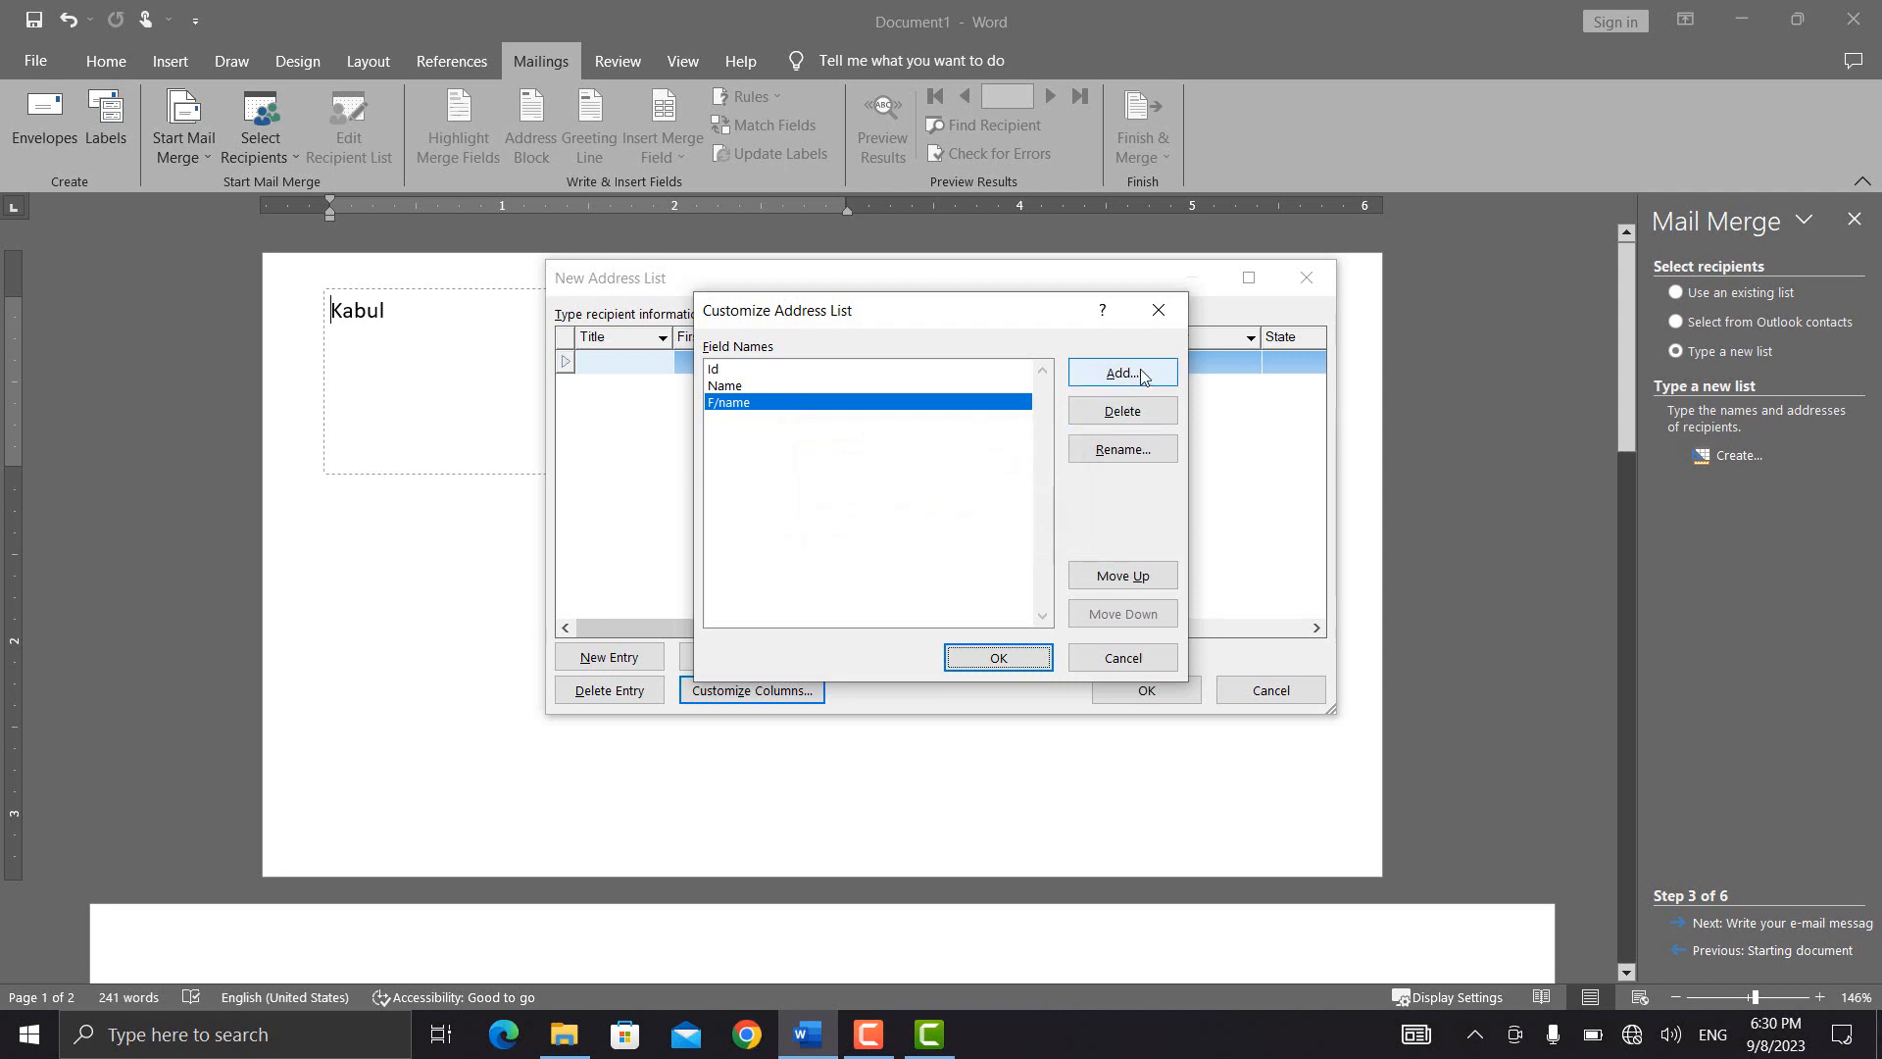
- Add the fields Post and Salary below F/name and apply the customized columns
click(1141, 376)
text(Post)
key(Return)
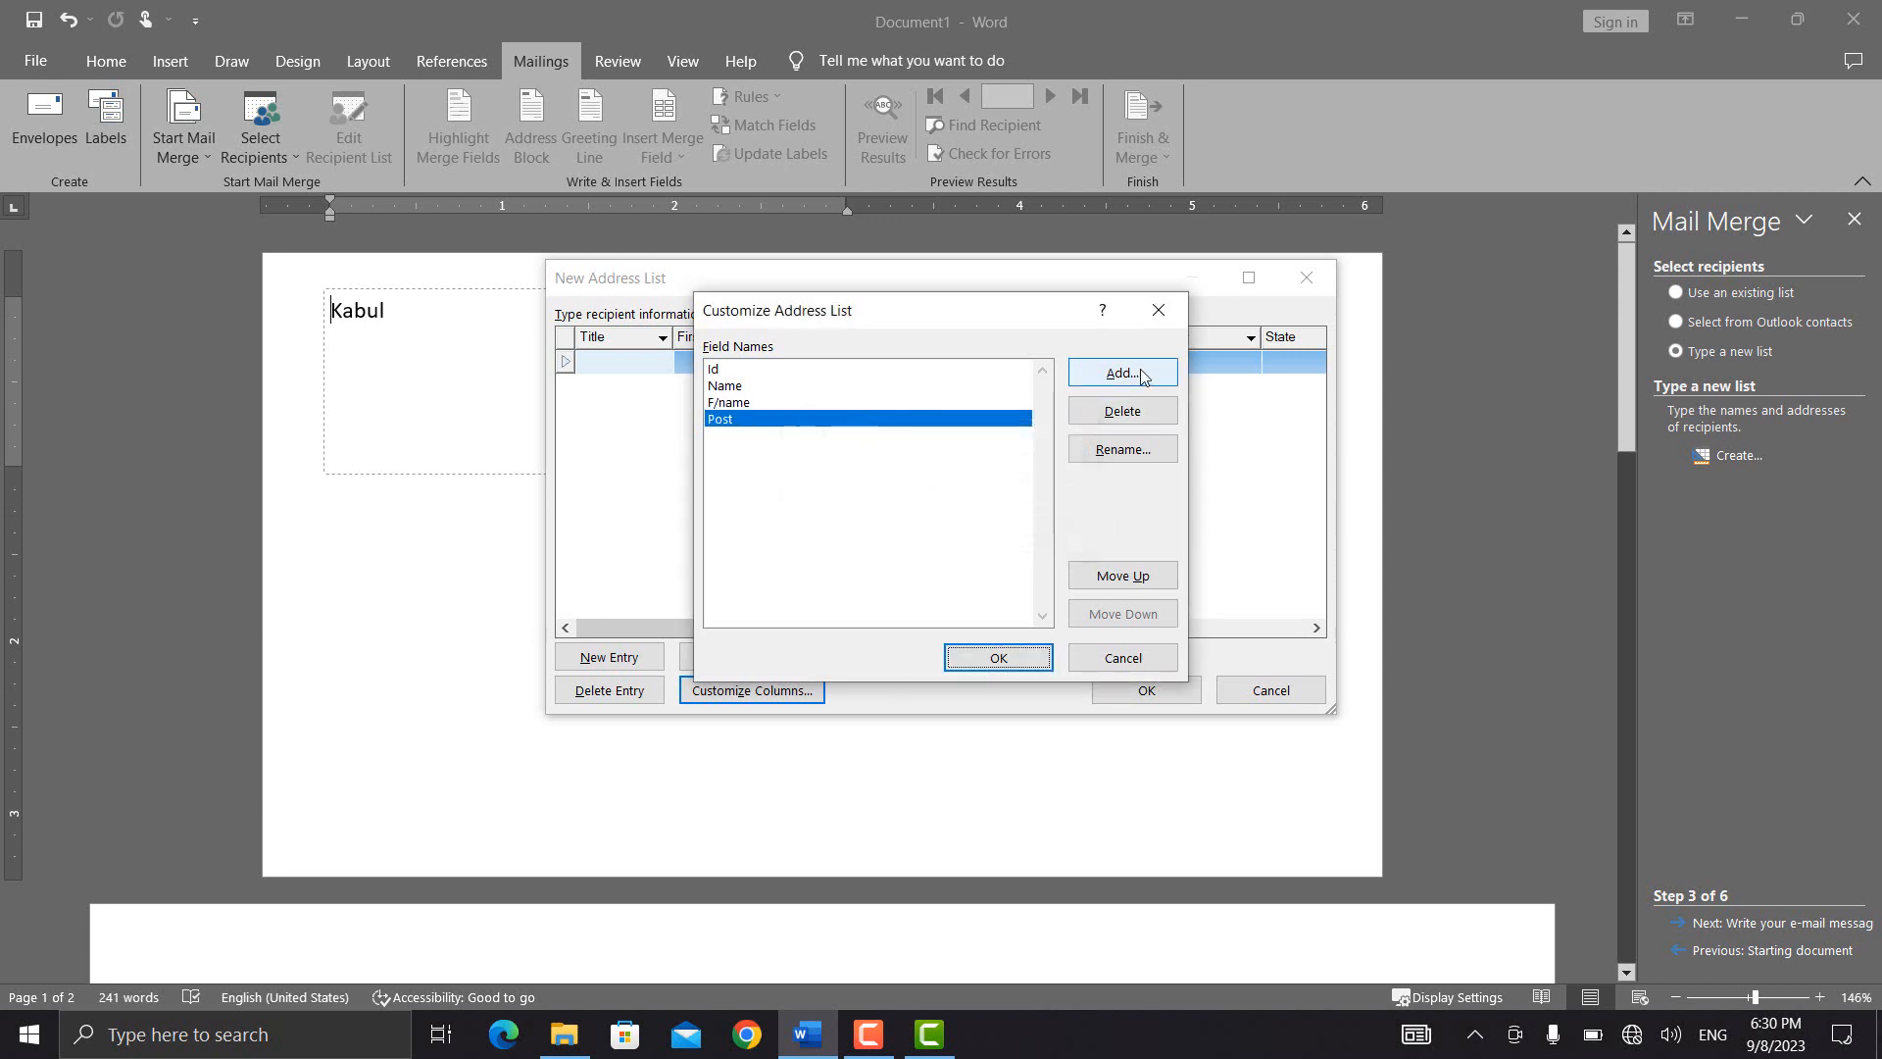
click(1141, 376)
text(S)
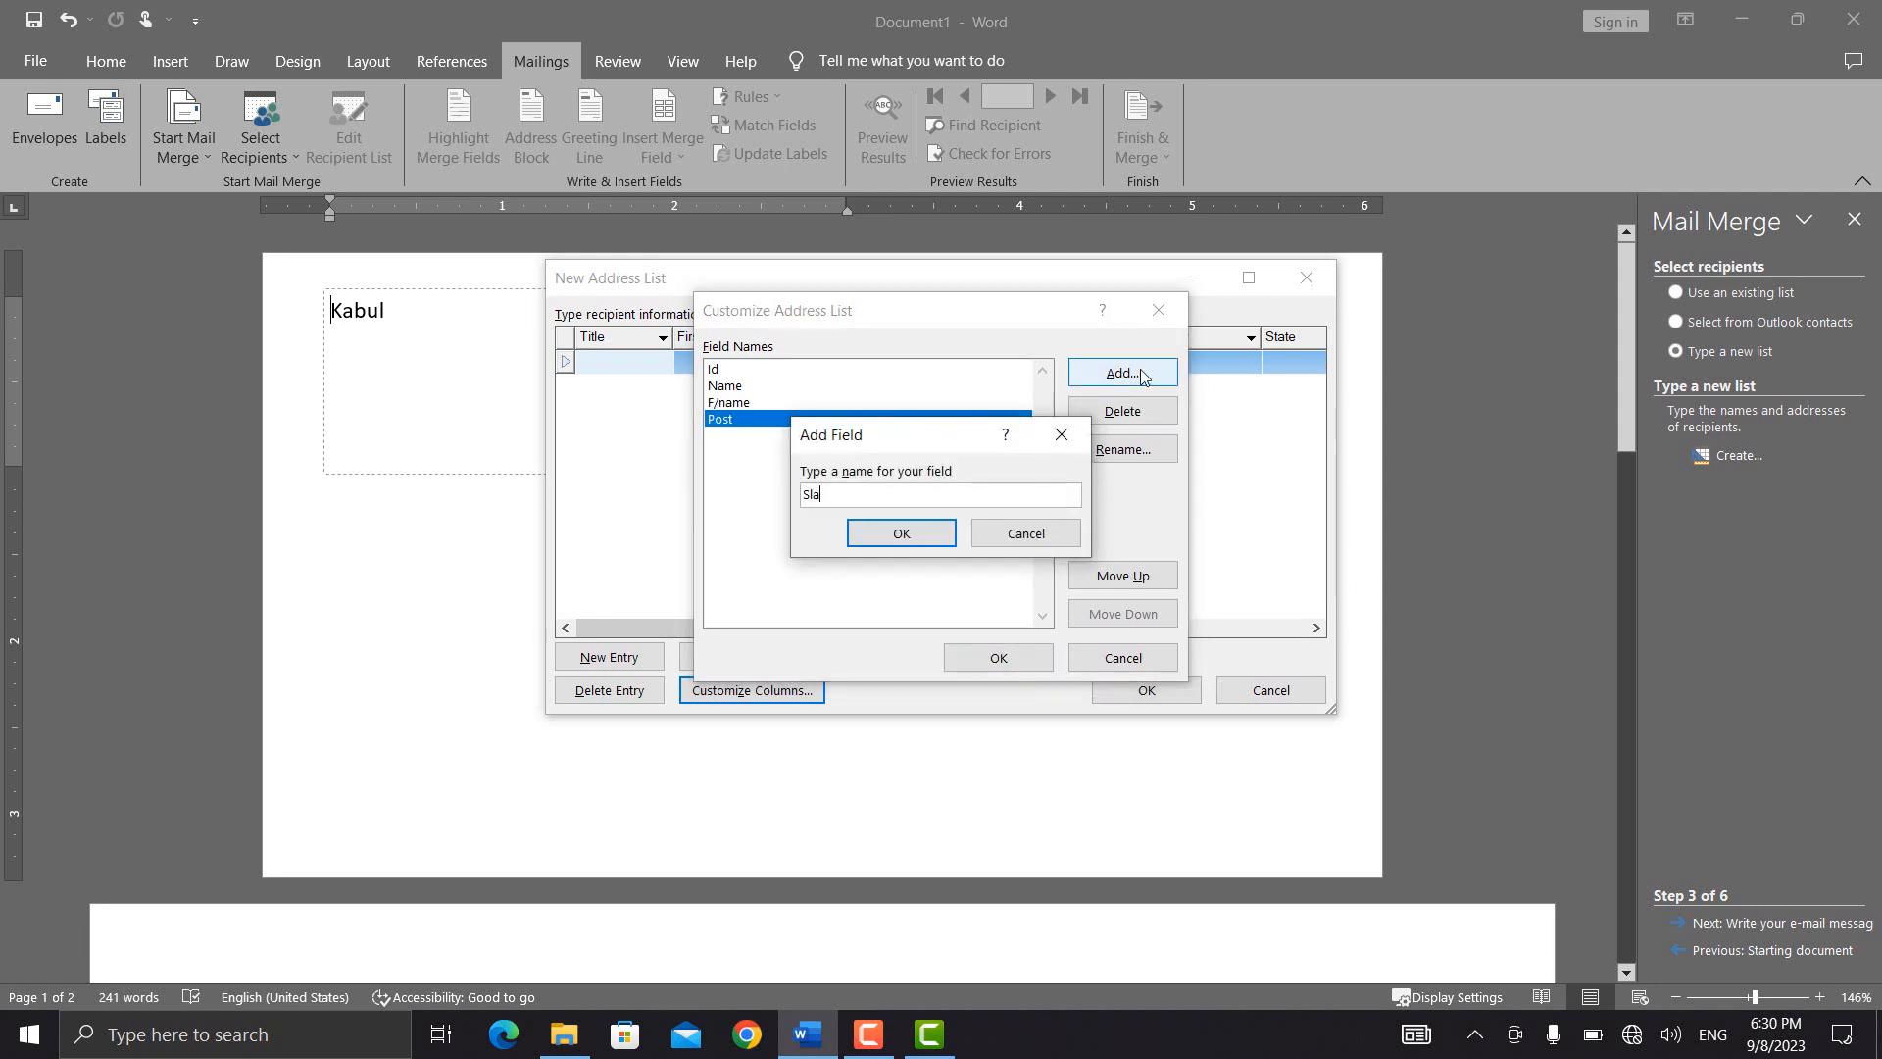
text(alary)
key(Return)
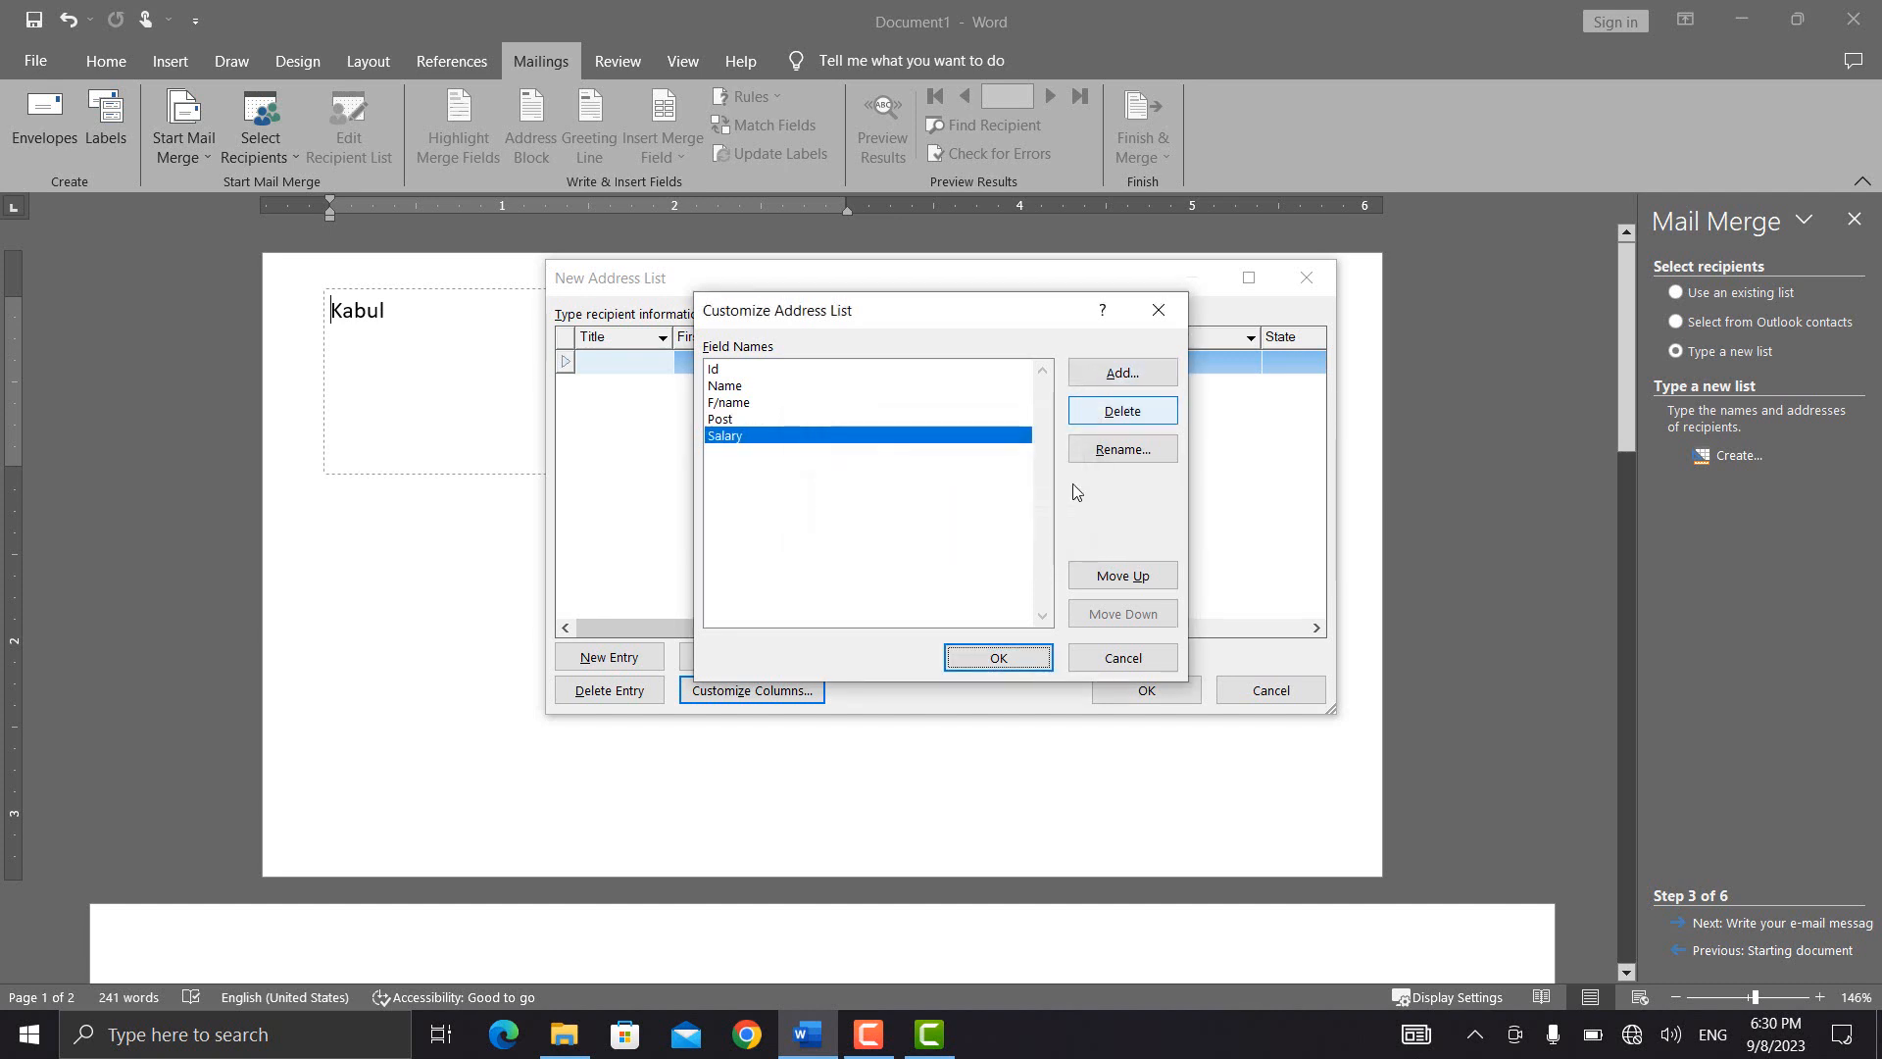
click(995, 663)
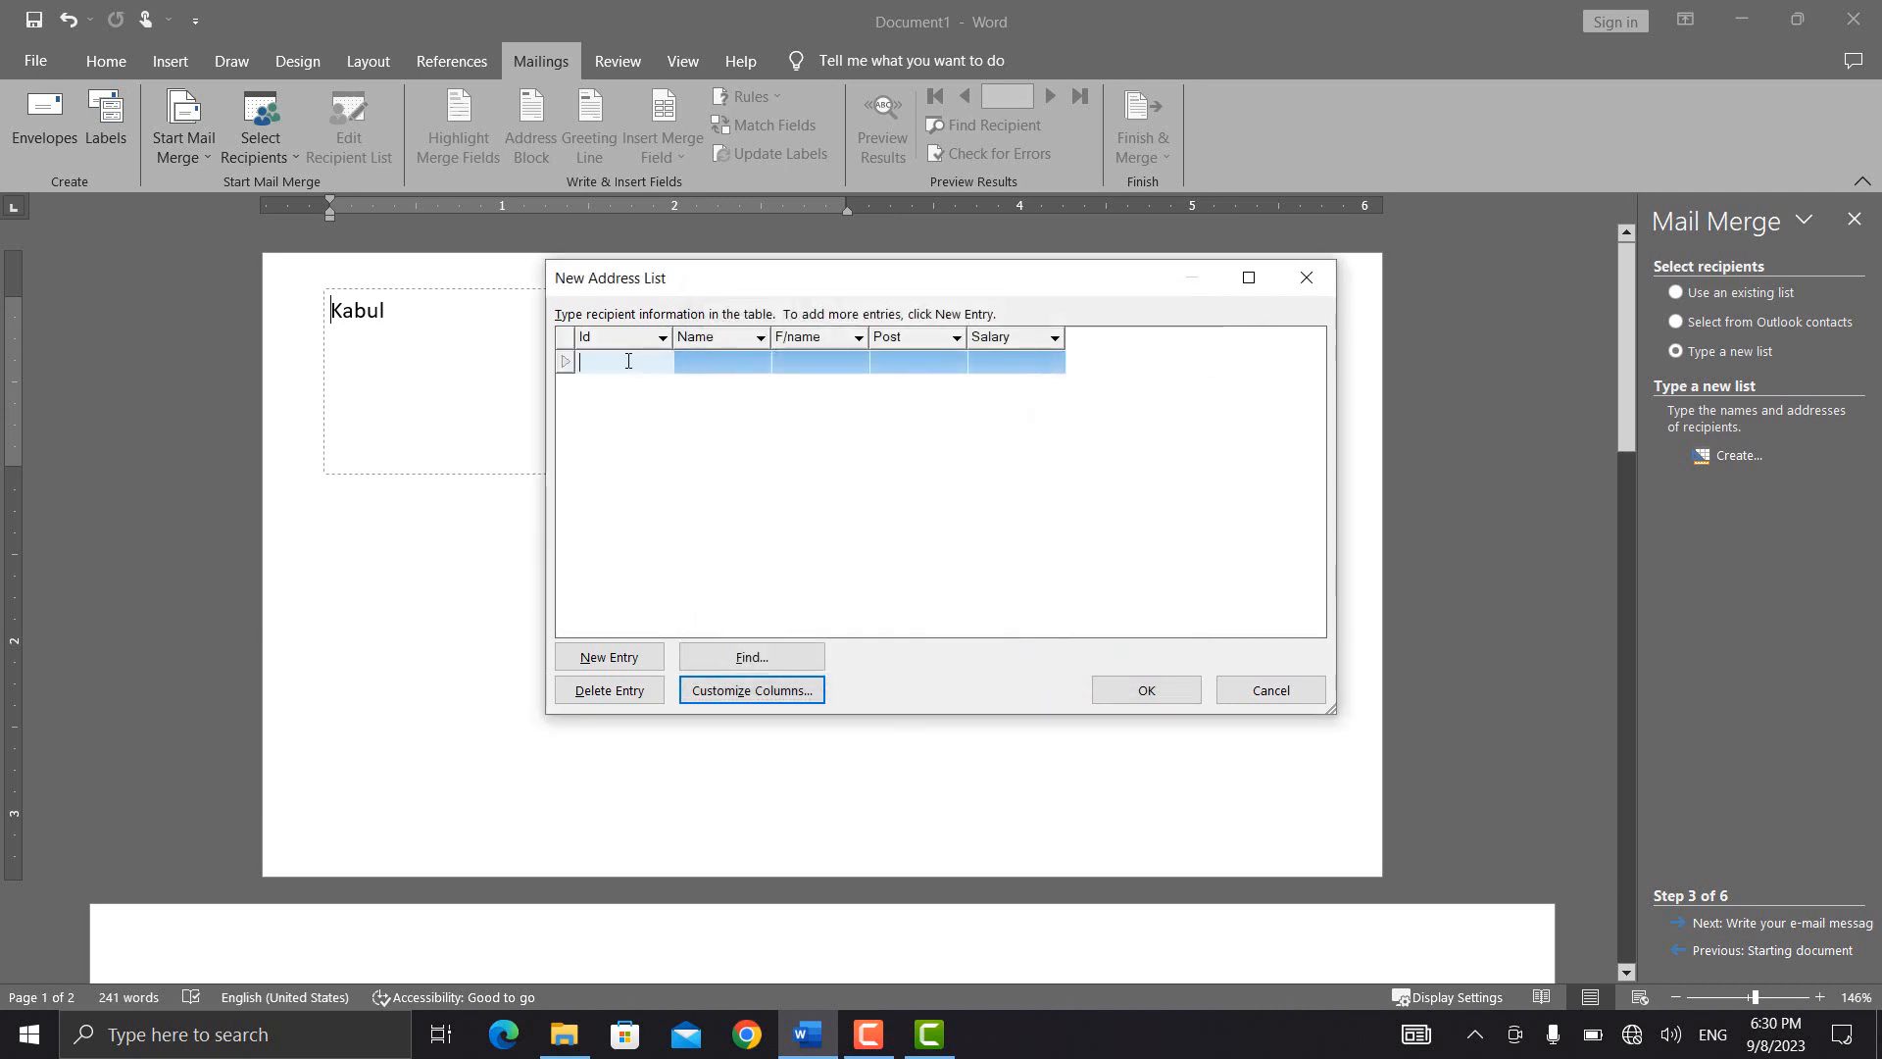
- Fill the first recipient entry with an ID number, the person's name and father's name, post Teacher and salary 100
text(6546546)
click(725, 374)
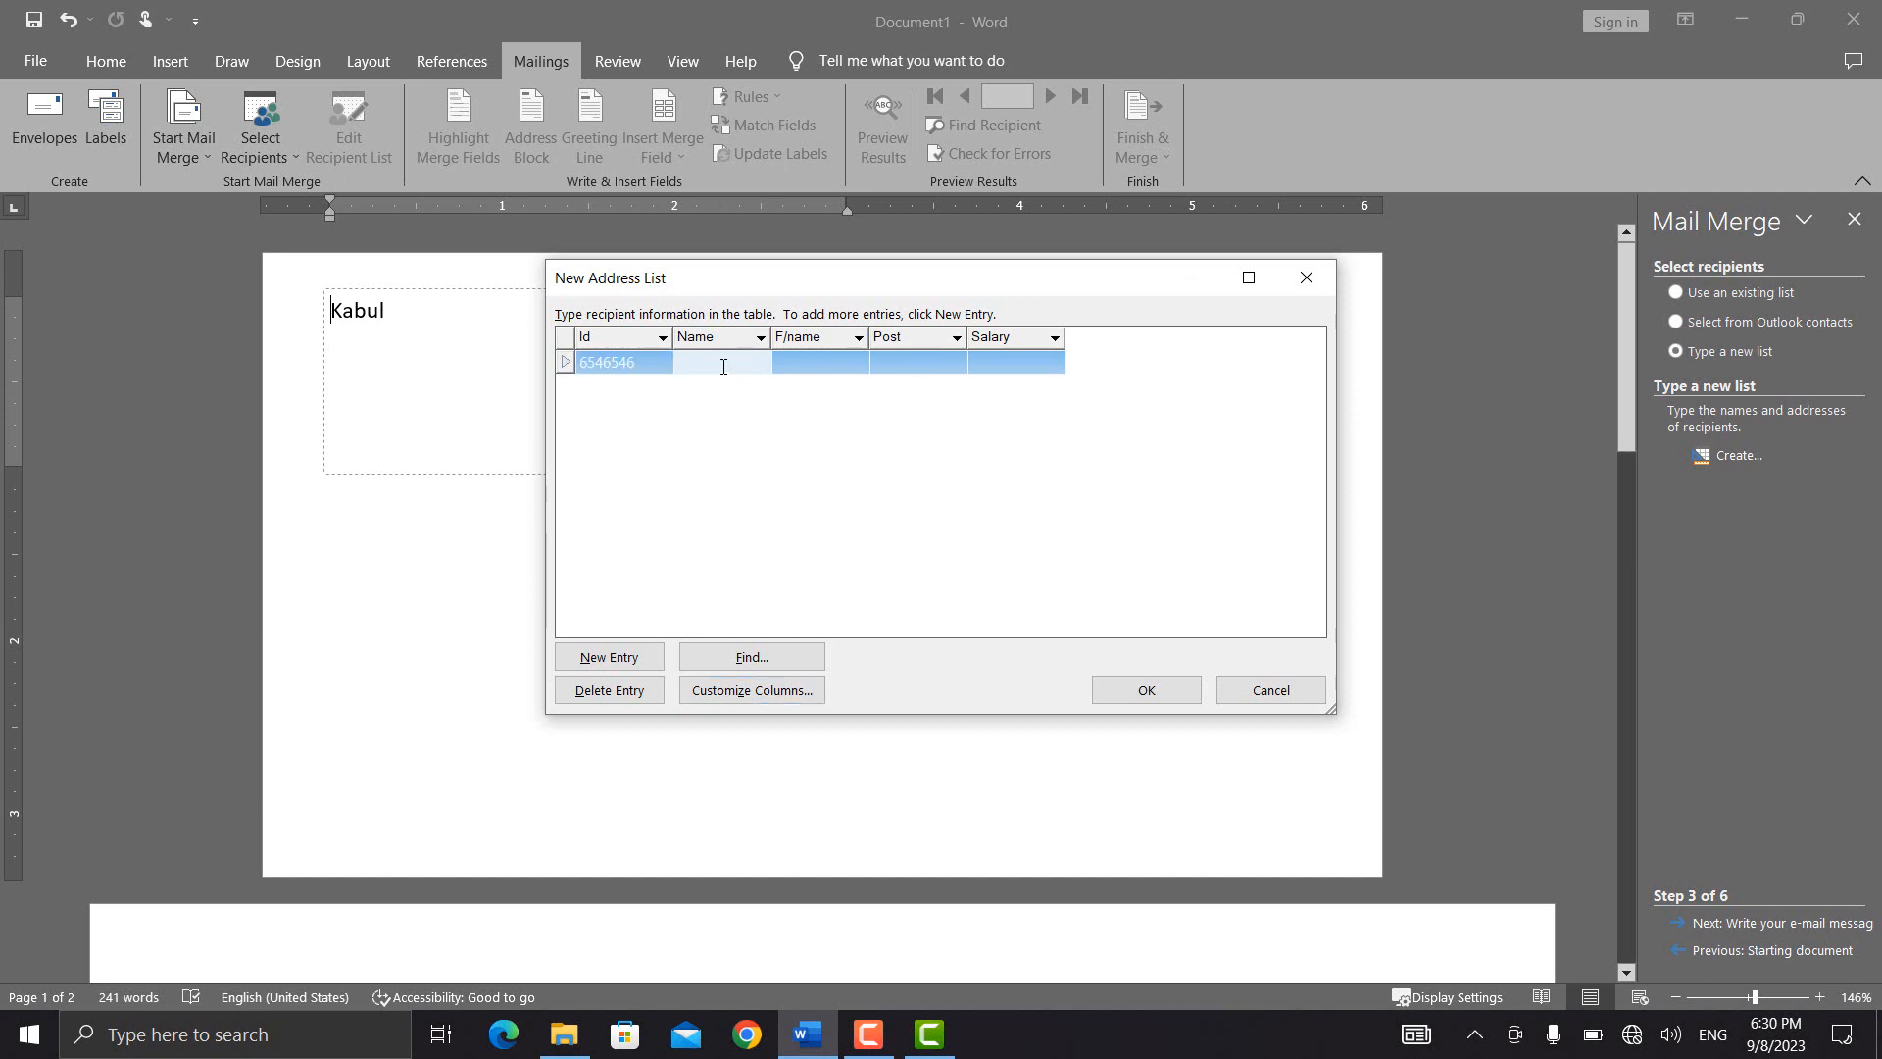
text(Shaihr)
key(Tab)
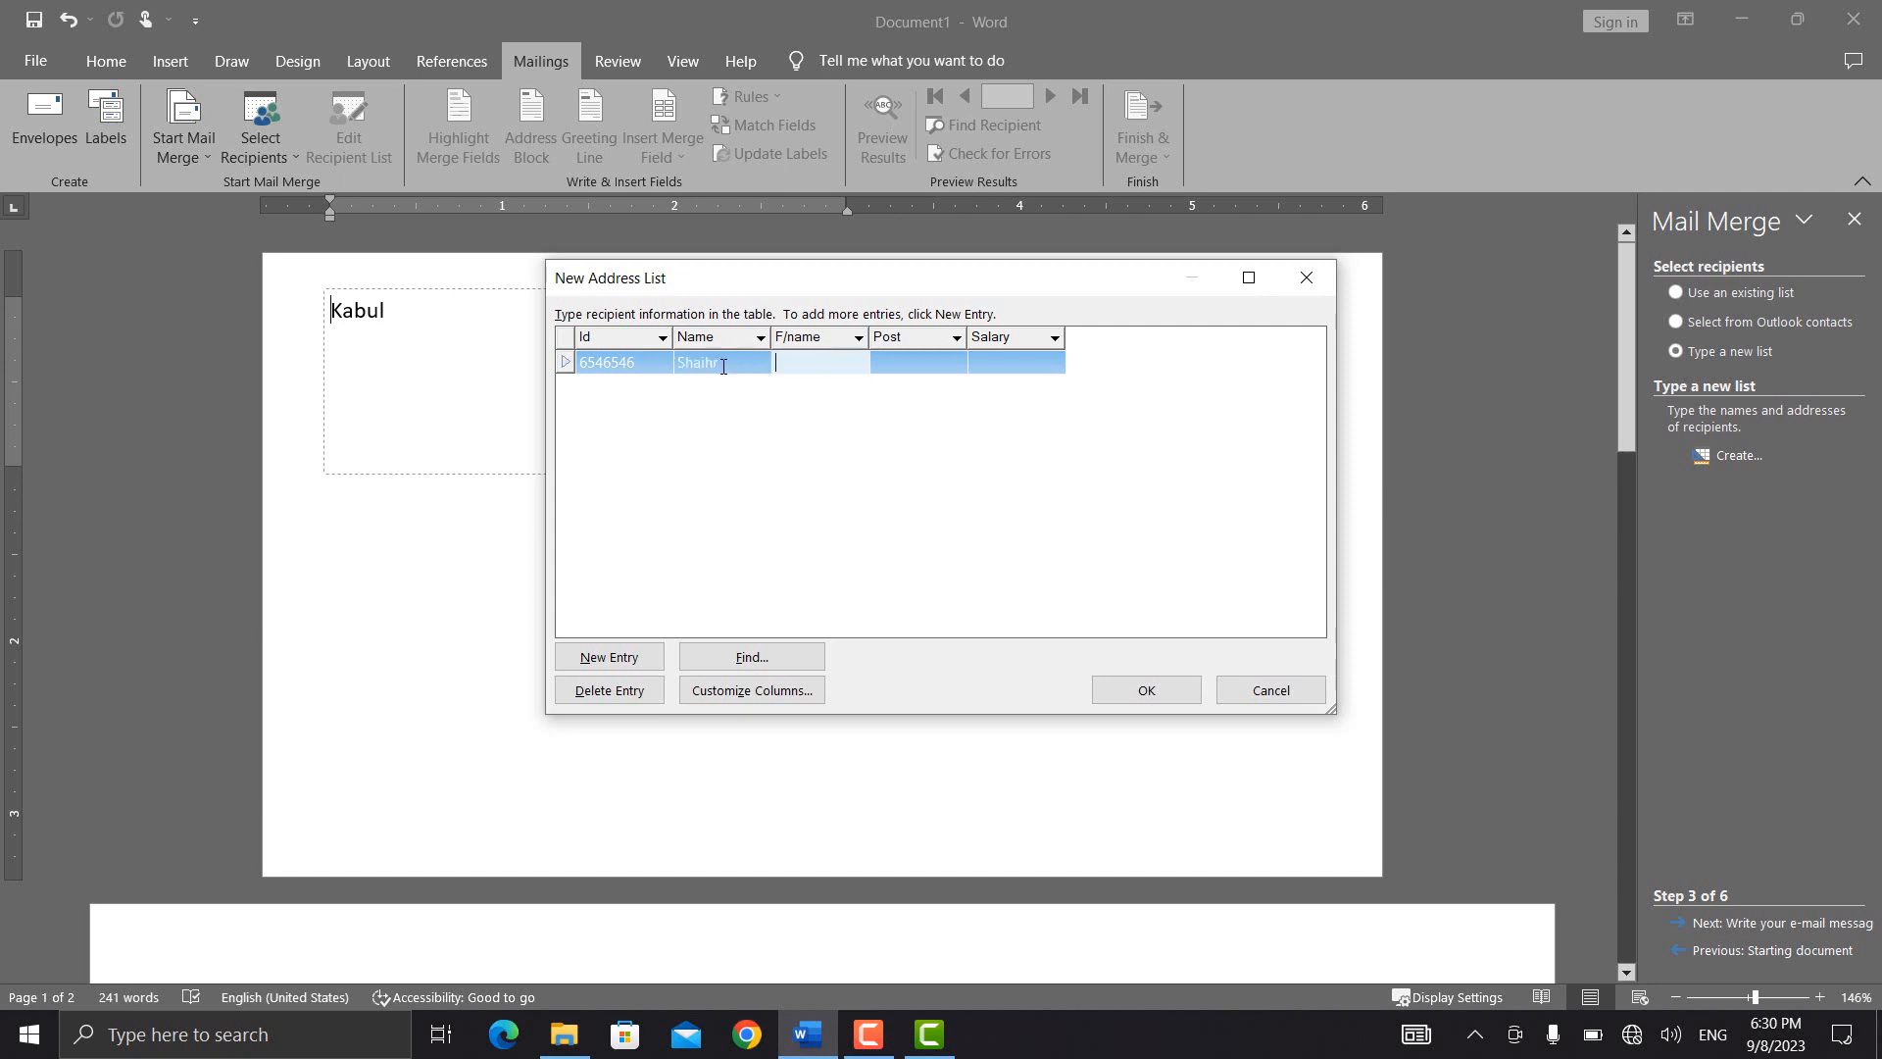
text(Shabir)
key(Tab)
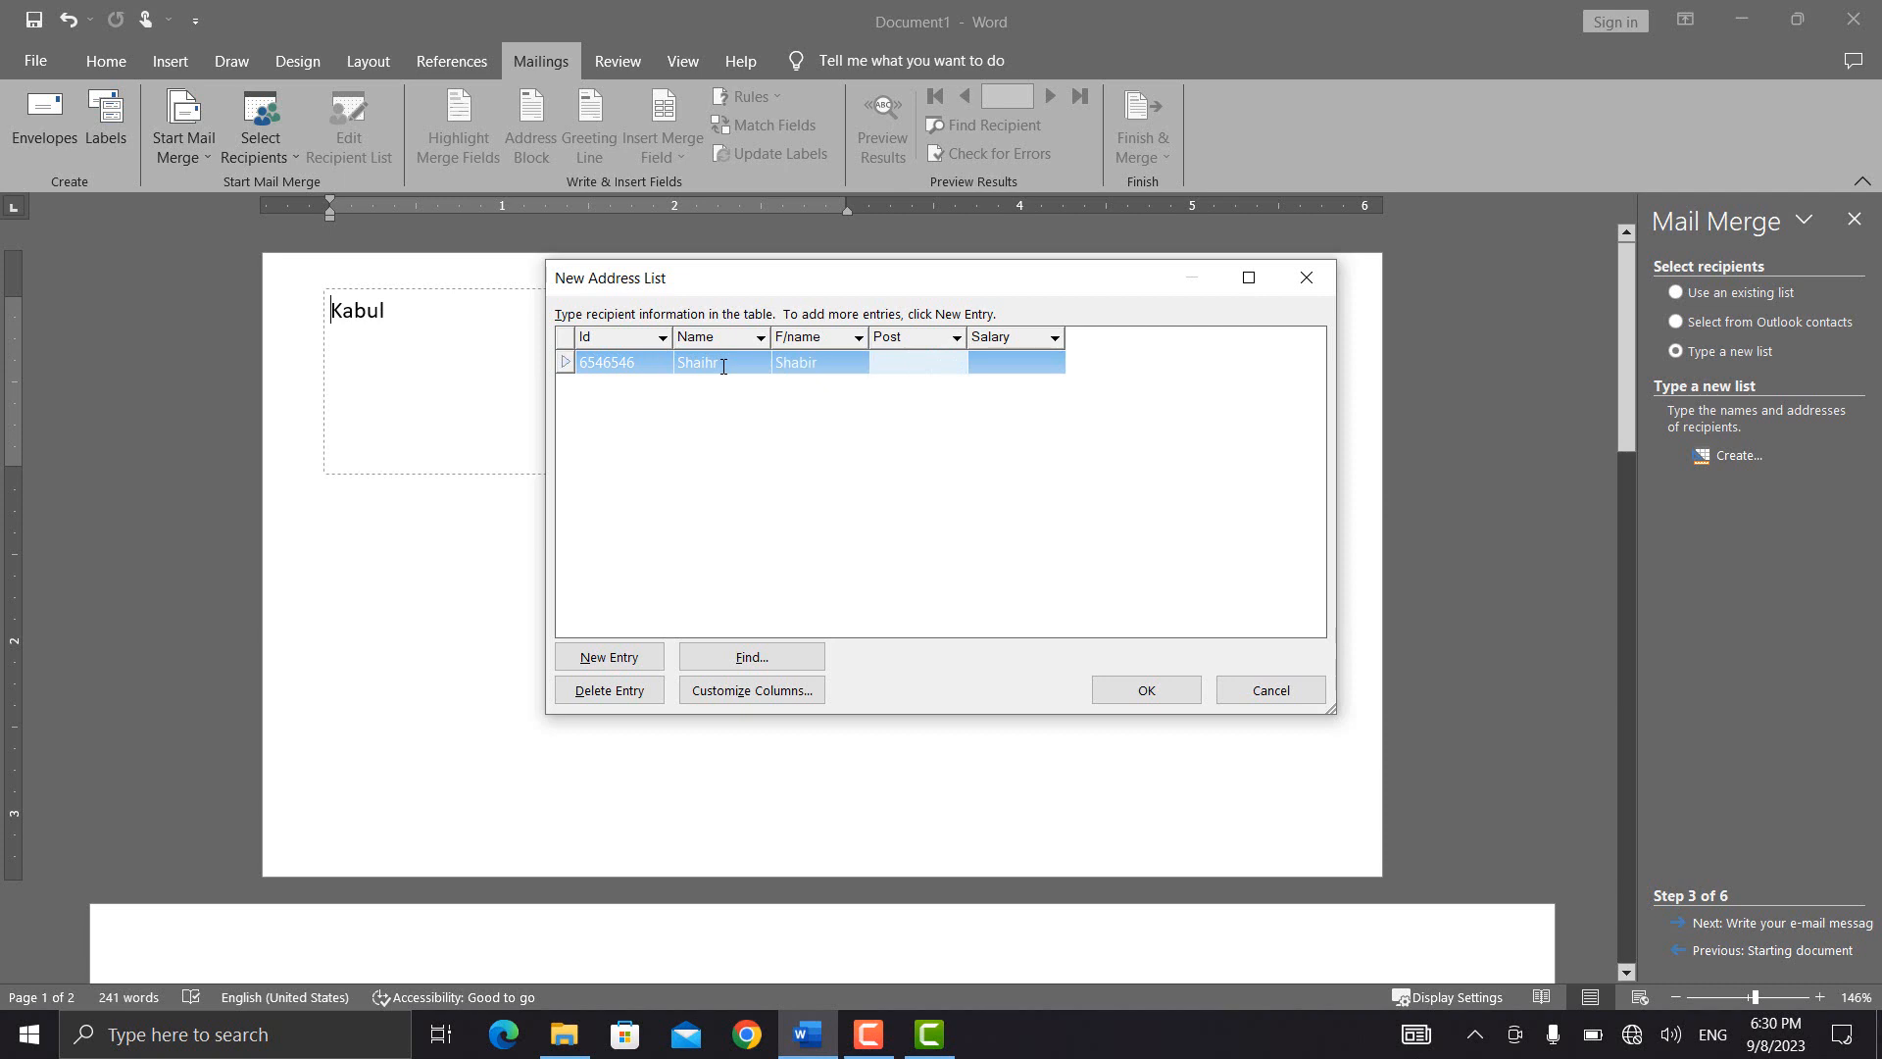
text(Teacher)
key(Tab)
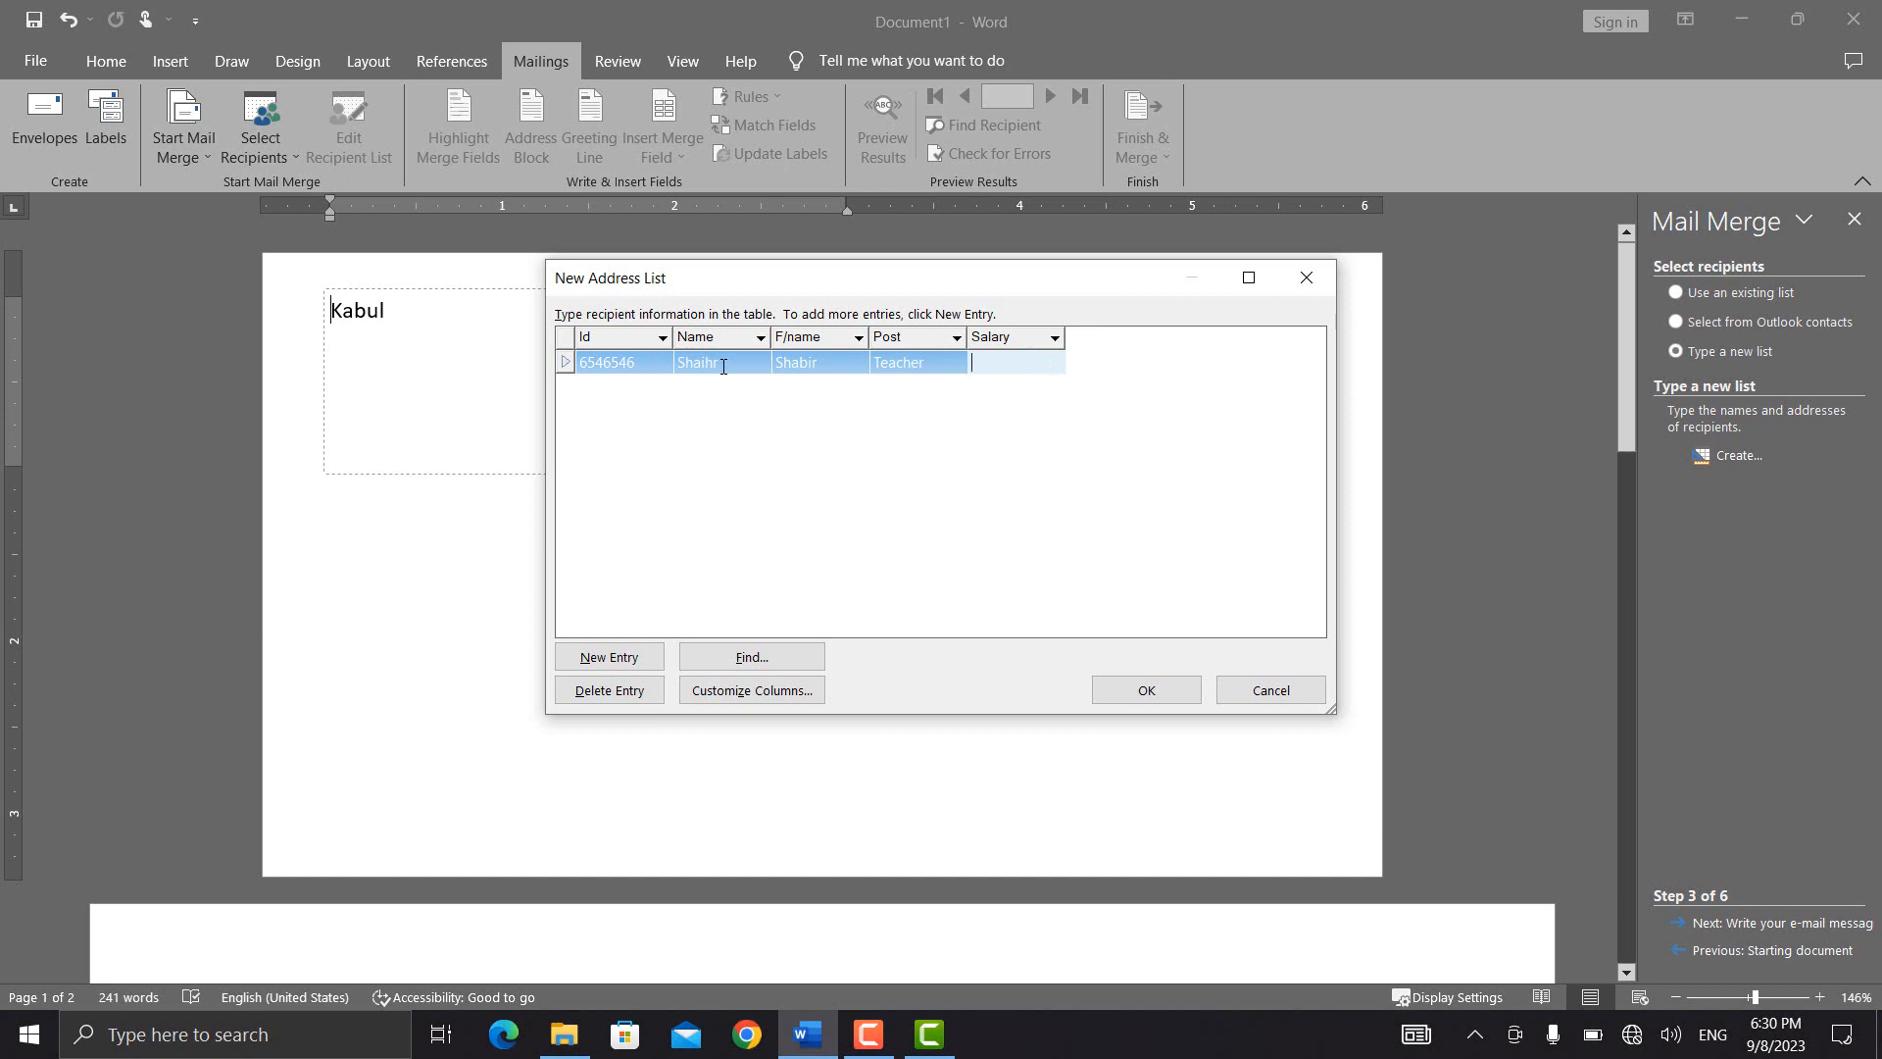
text(100)
- Add a second recipient entry with an ID number, placeholder names, and sdfsdf for both Post and Salary, ending on a new blank entry
click(630, 664)
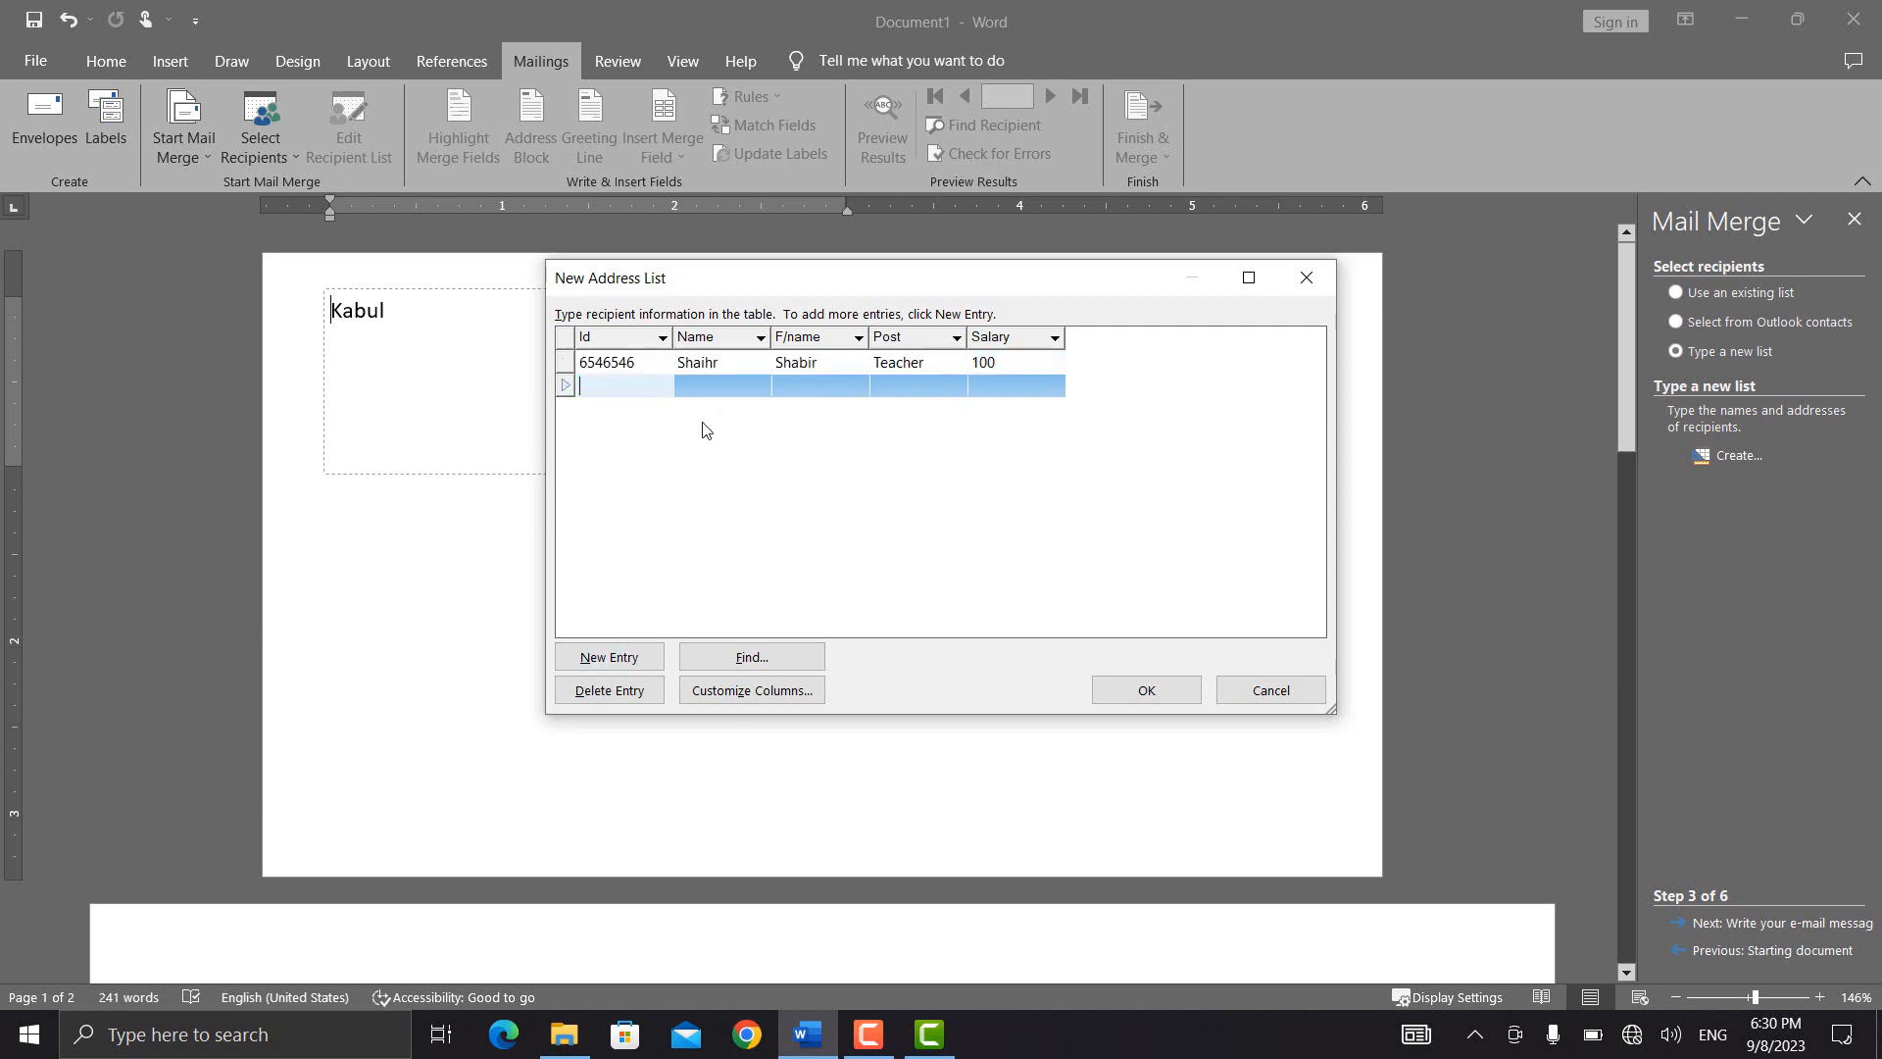
text(654654)
key(Tab)
text(sdfsdf)
key(Tab)
text(fsds)
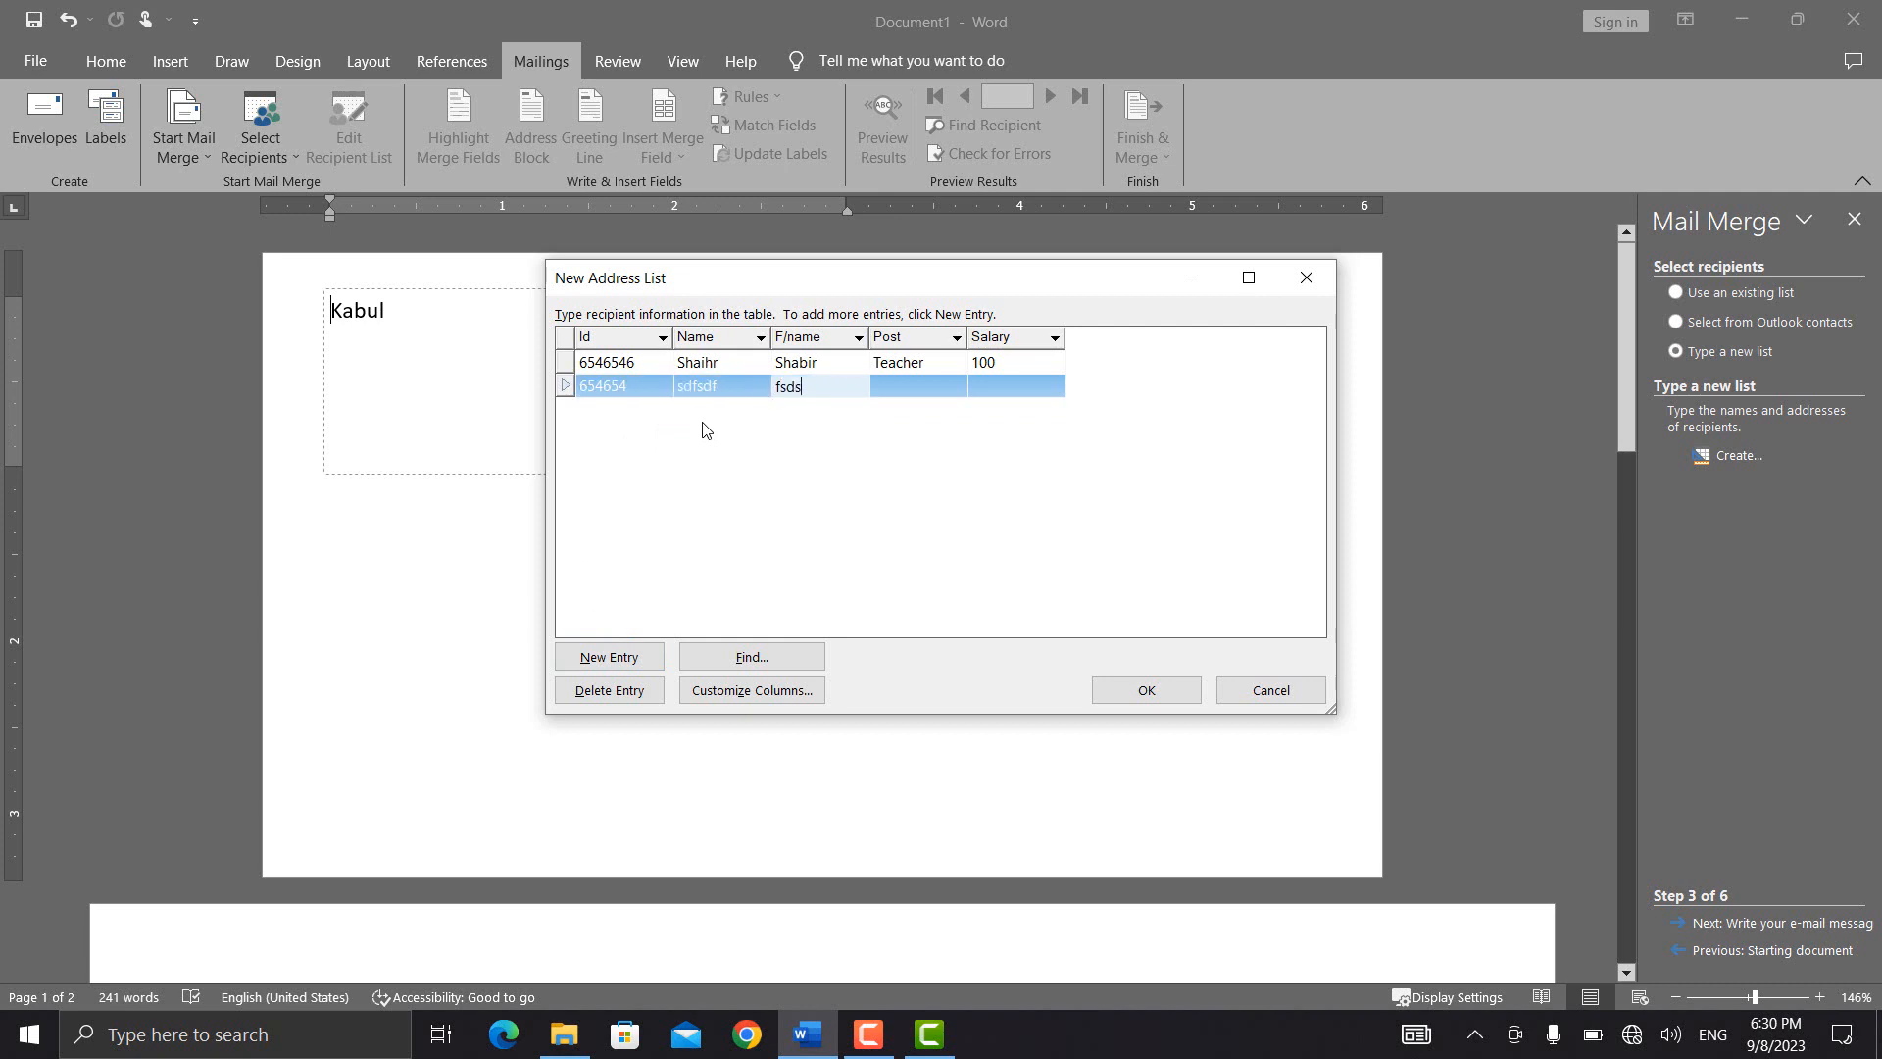
text(f)
key(Tab)
text(sdfsdf)
key(Tab)
text(sdfsdf)
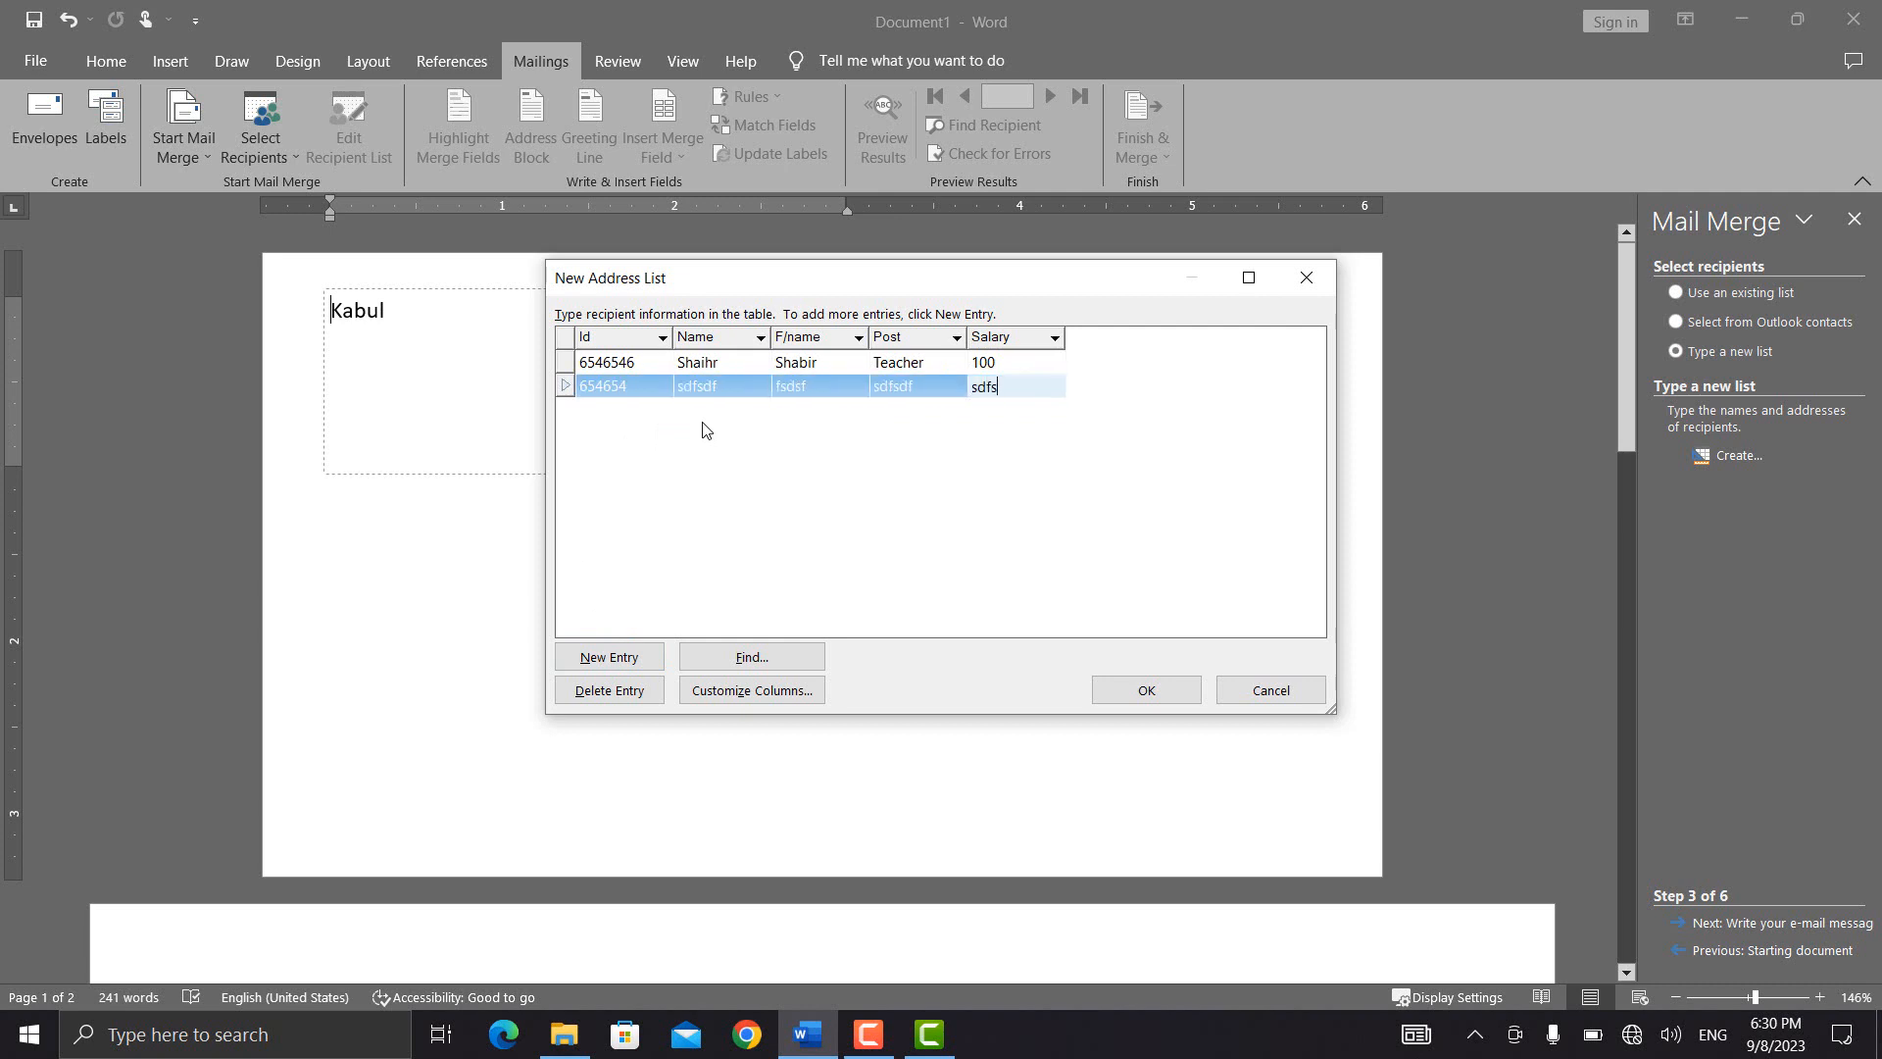
key(Tab)
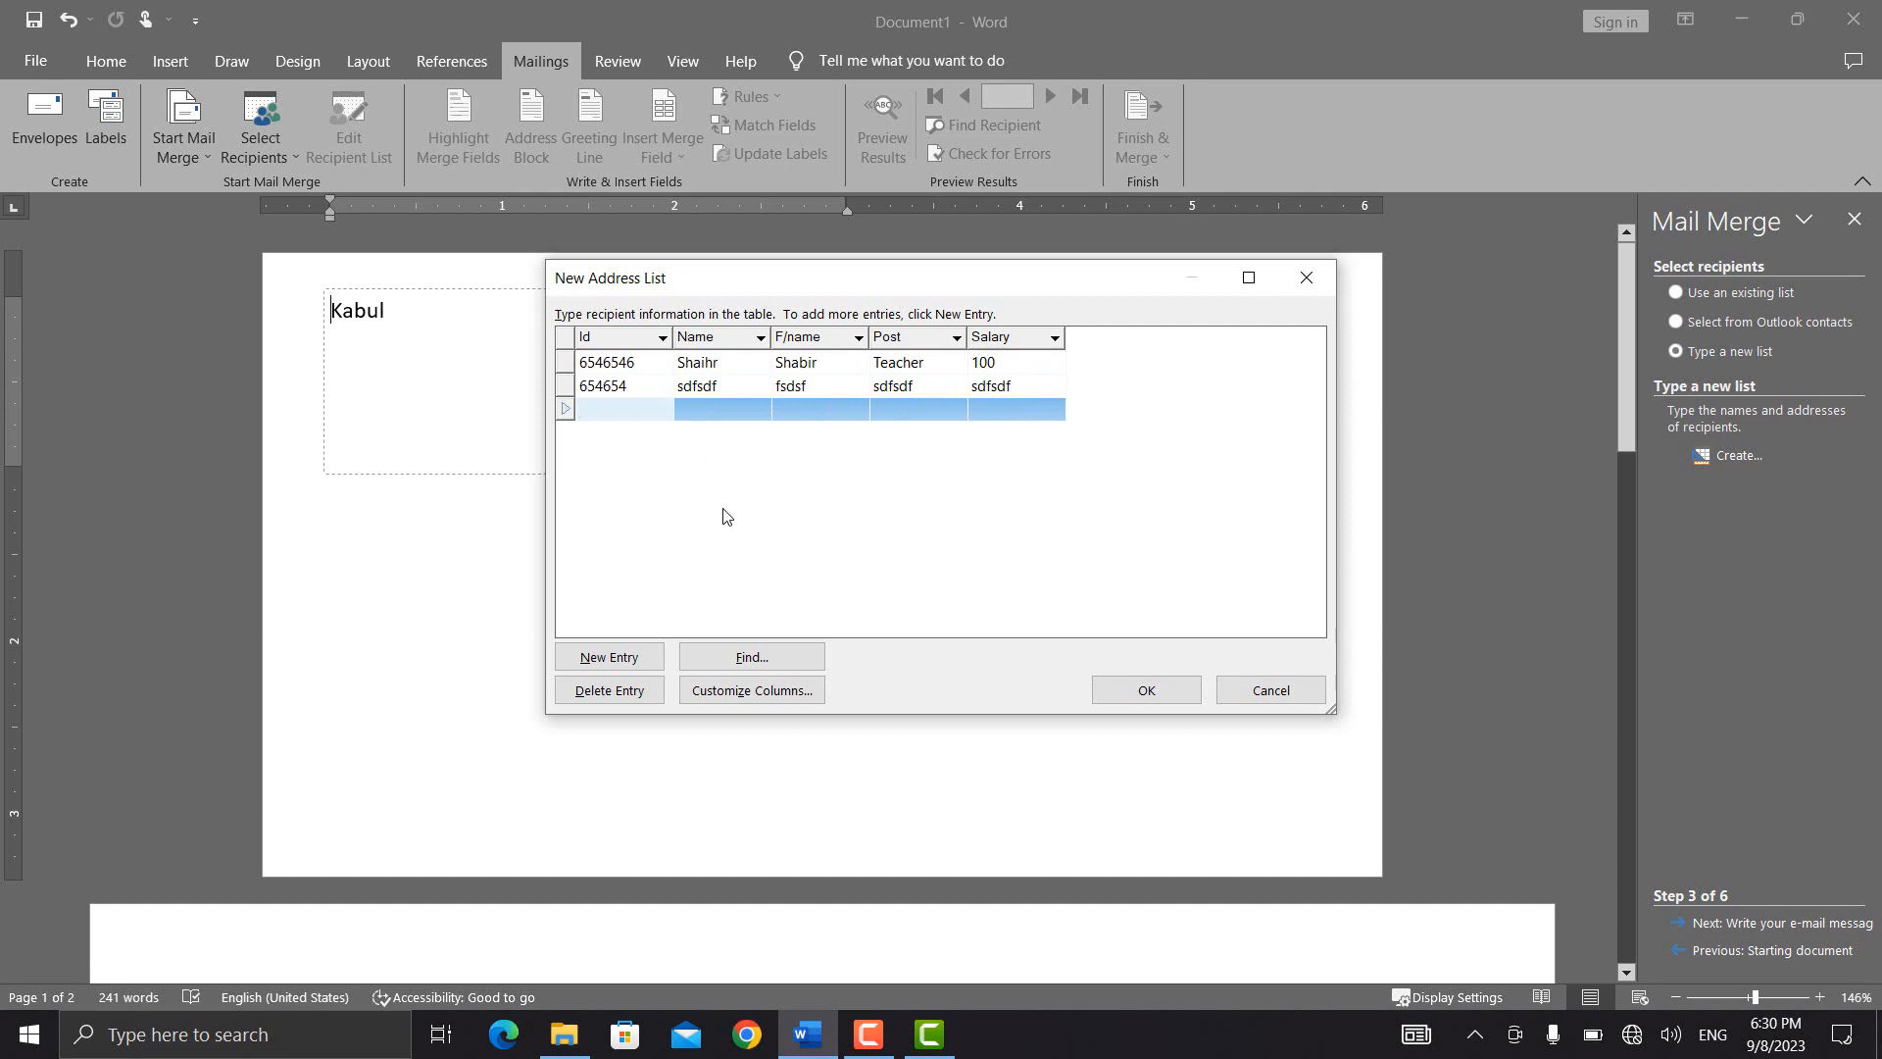
- Save the address list as 555 on the Desktop and accept all its entries as merge recipients
click(1146, 691)
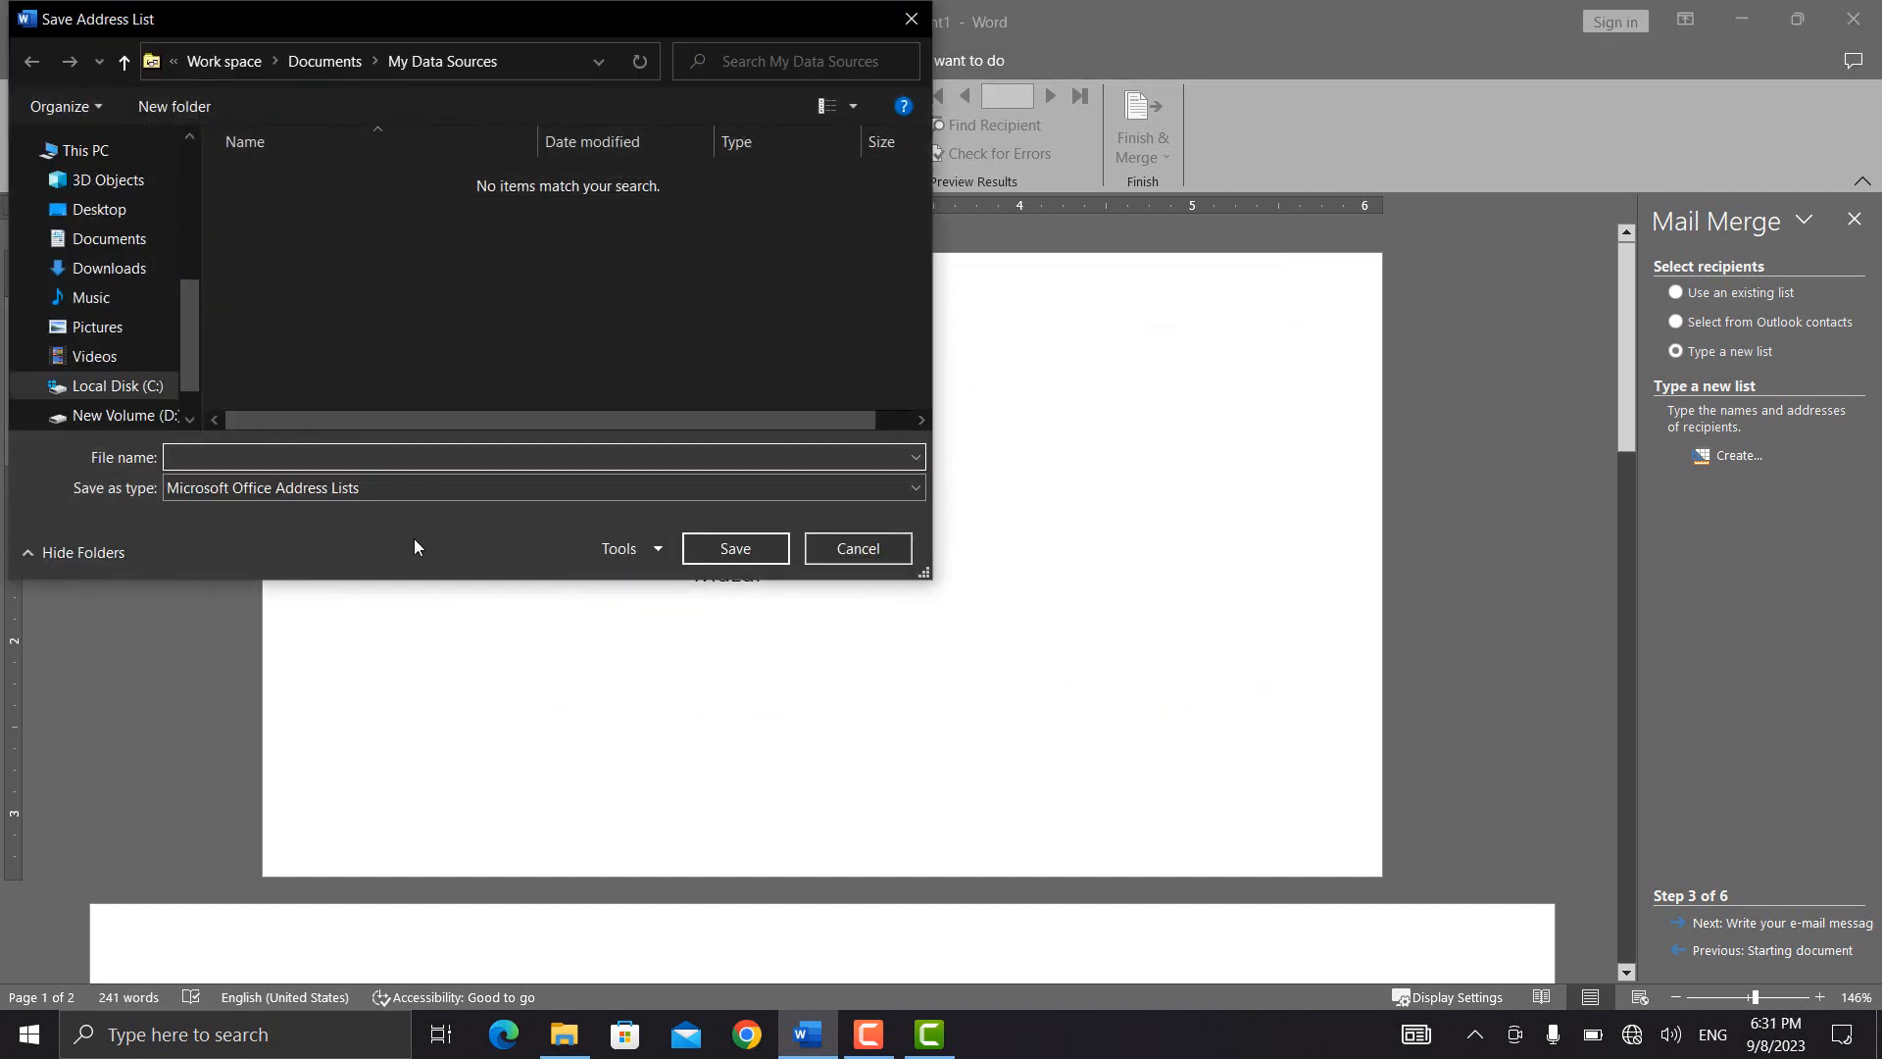
text(555)
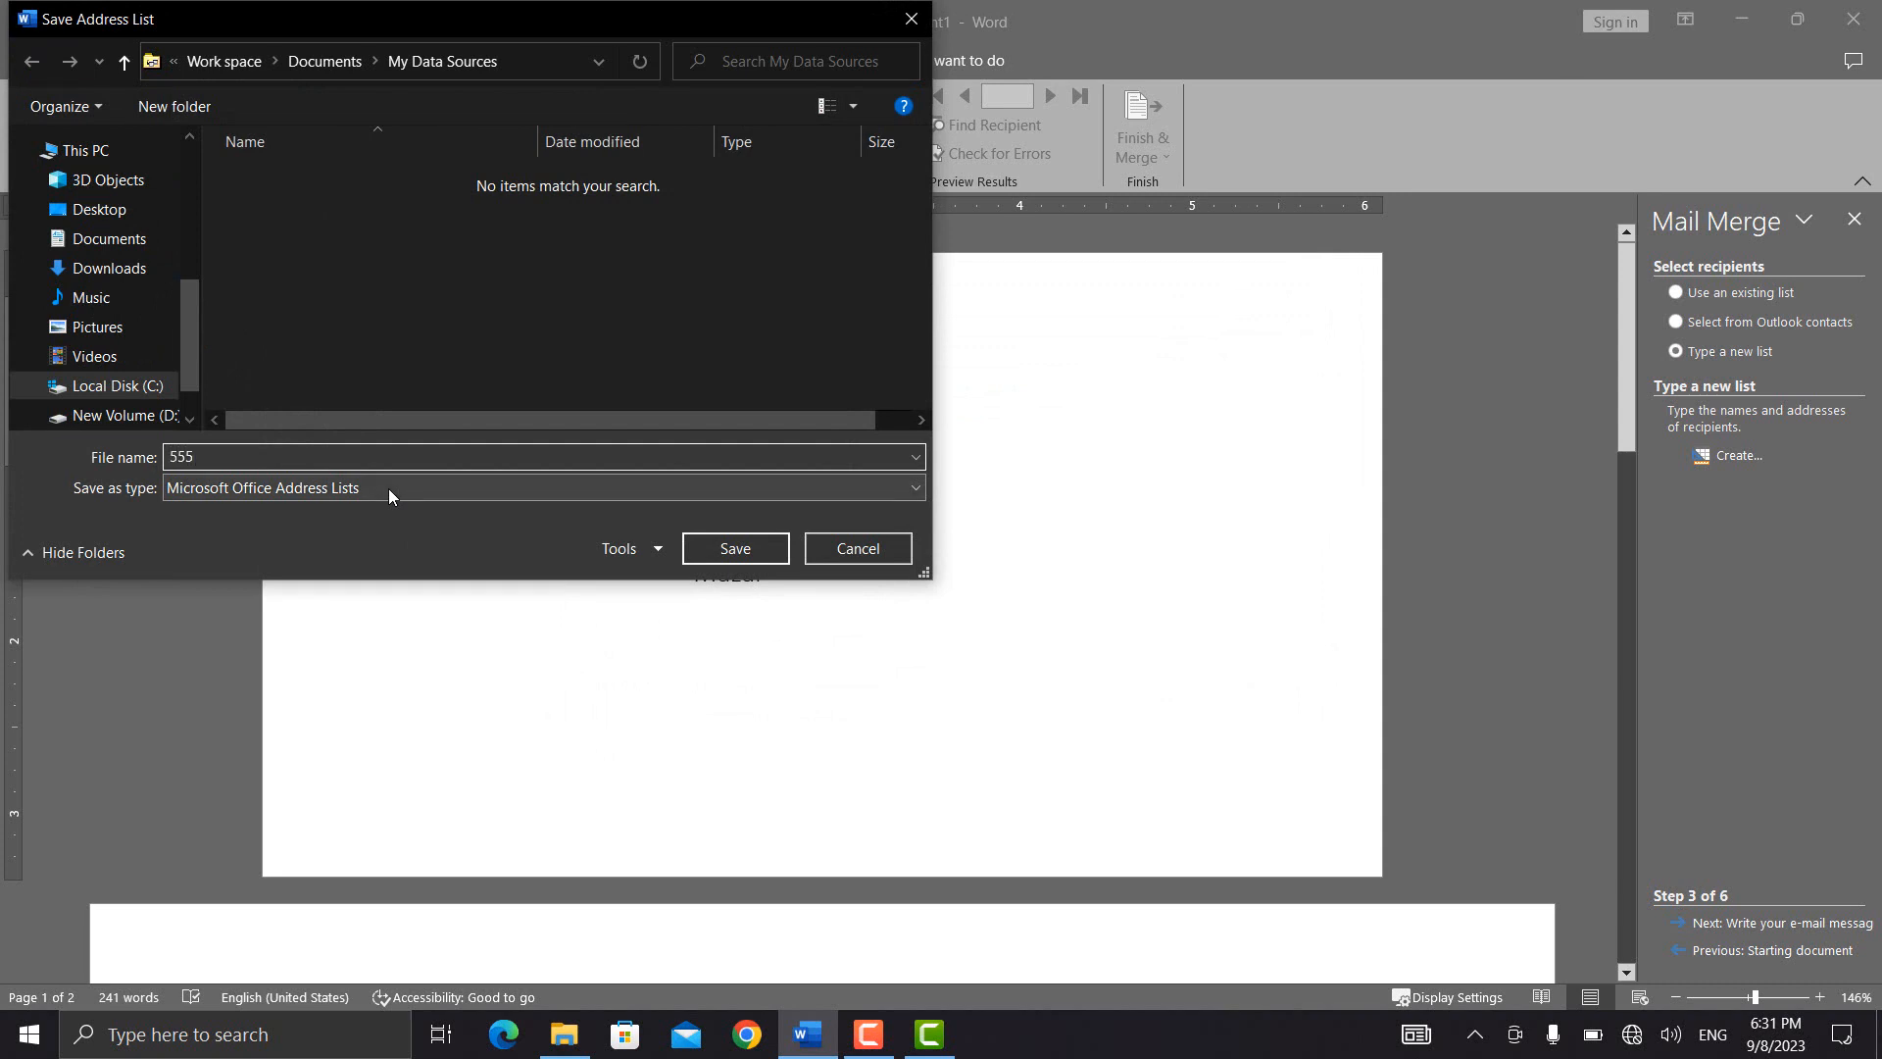
click(147, 207)
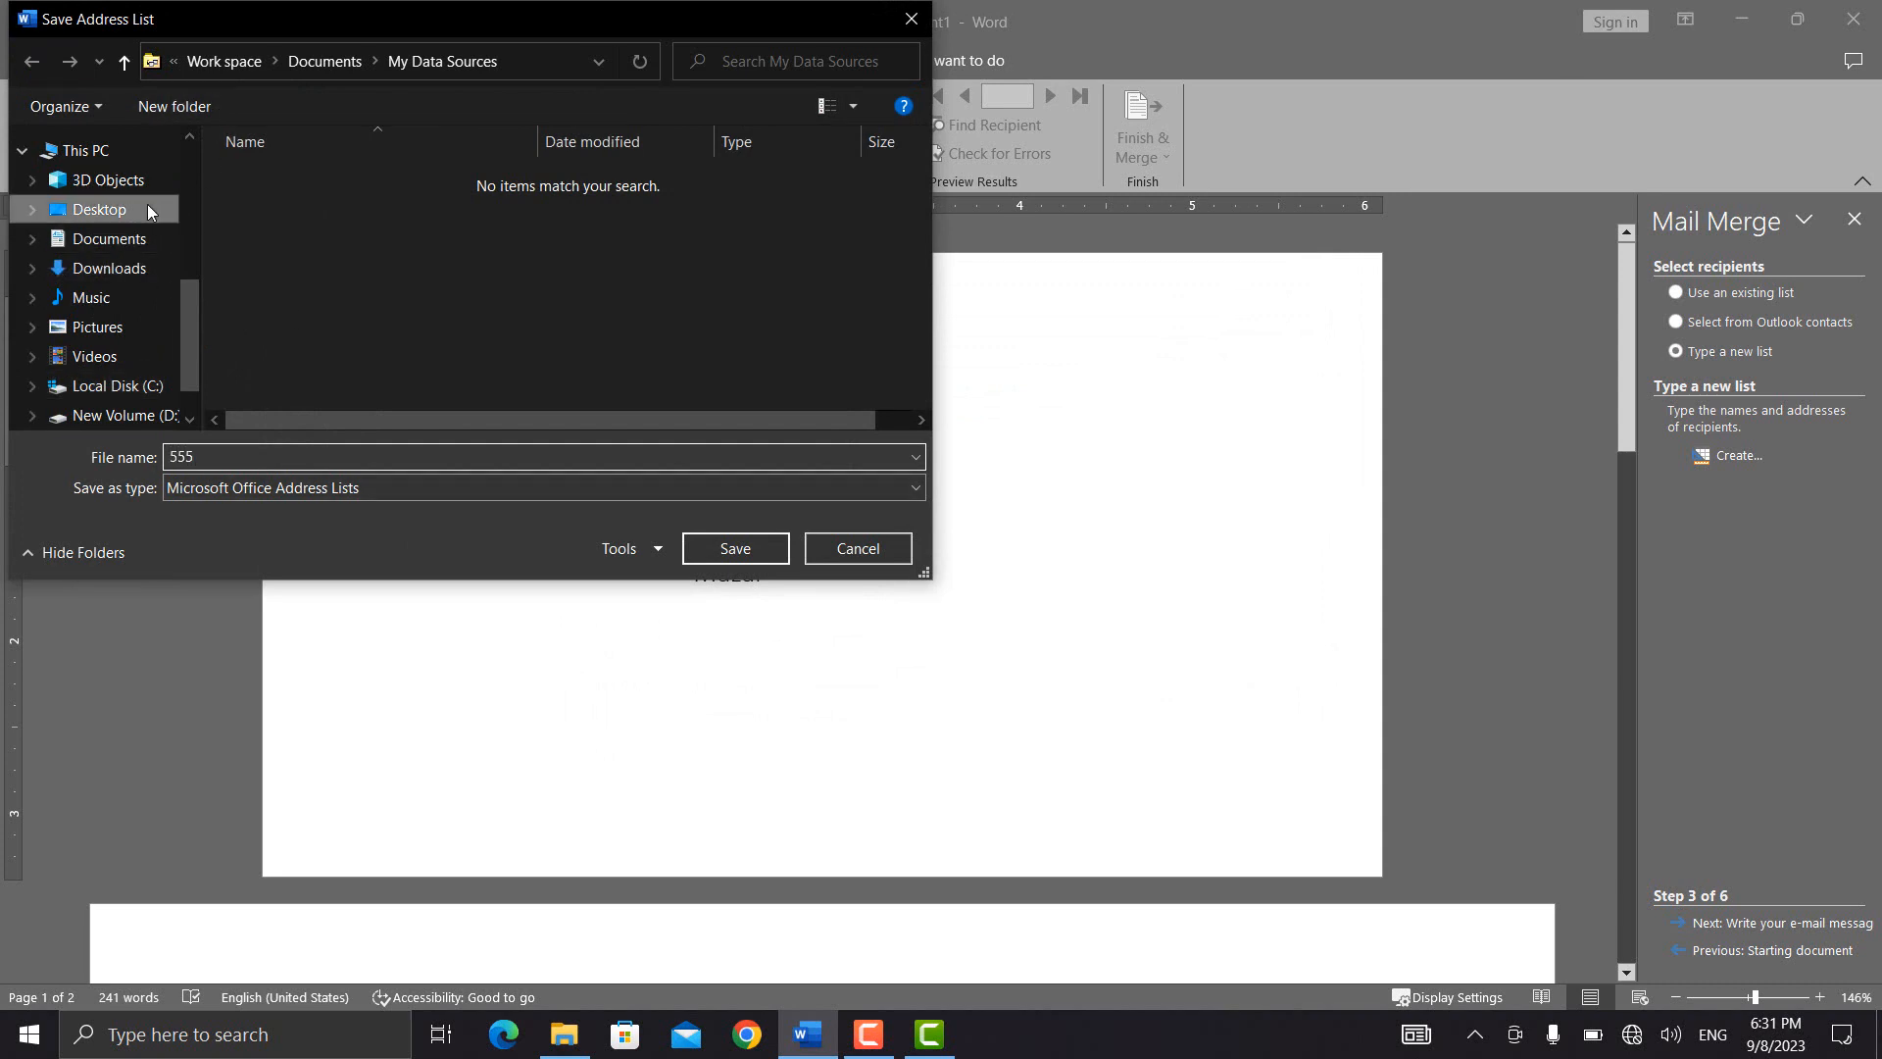
click(735, 549)
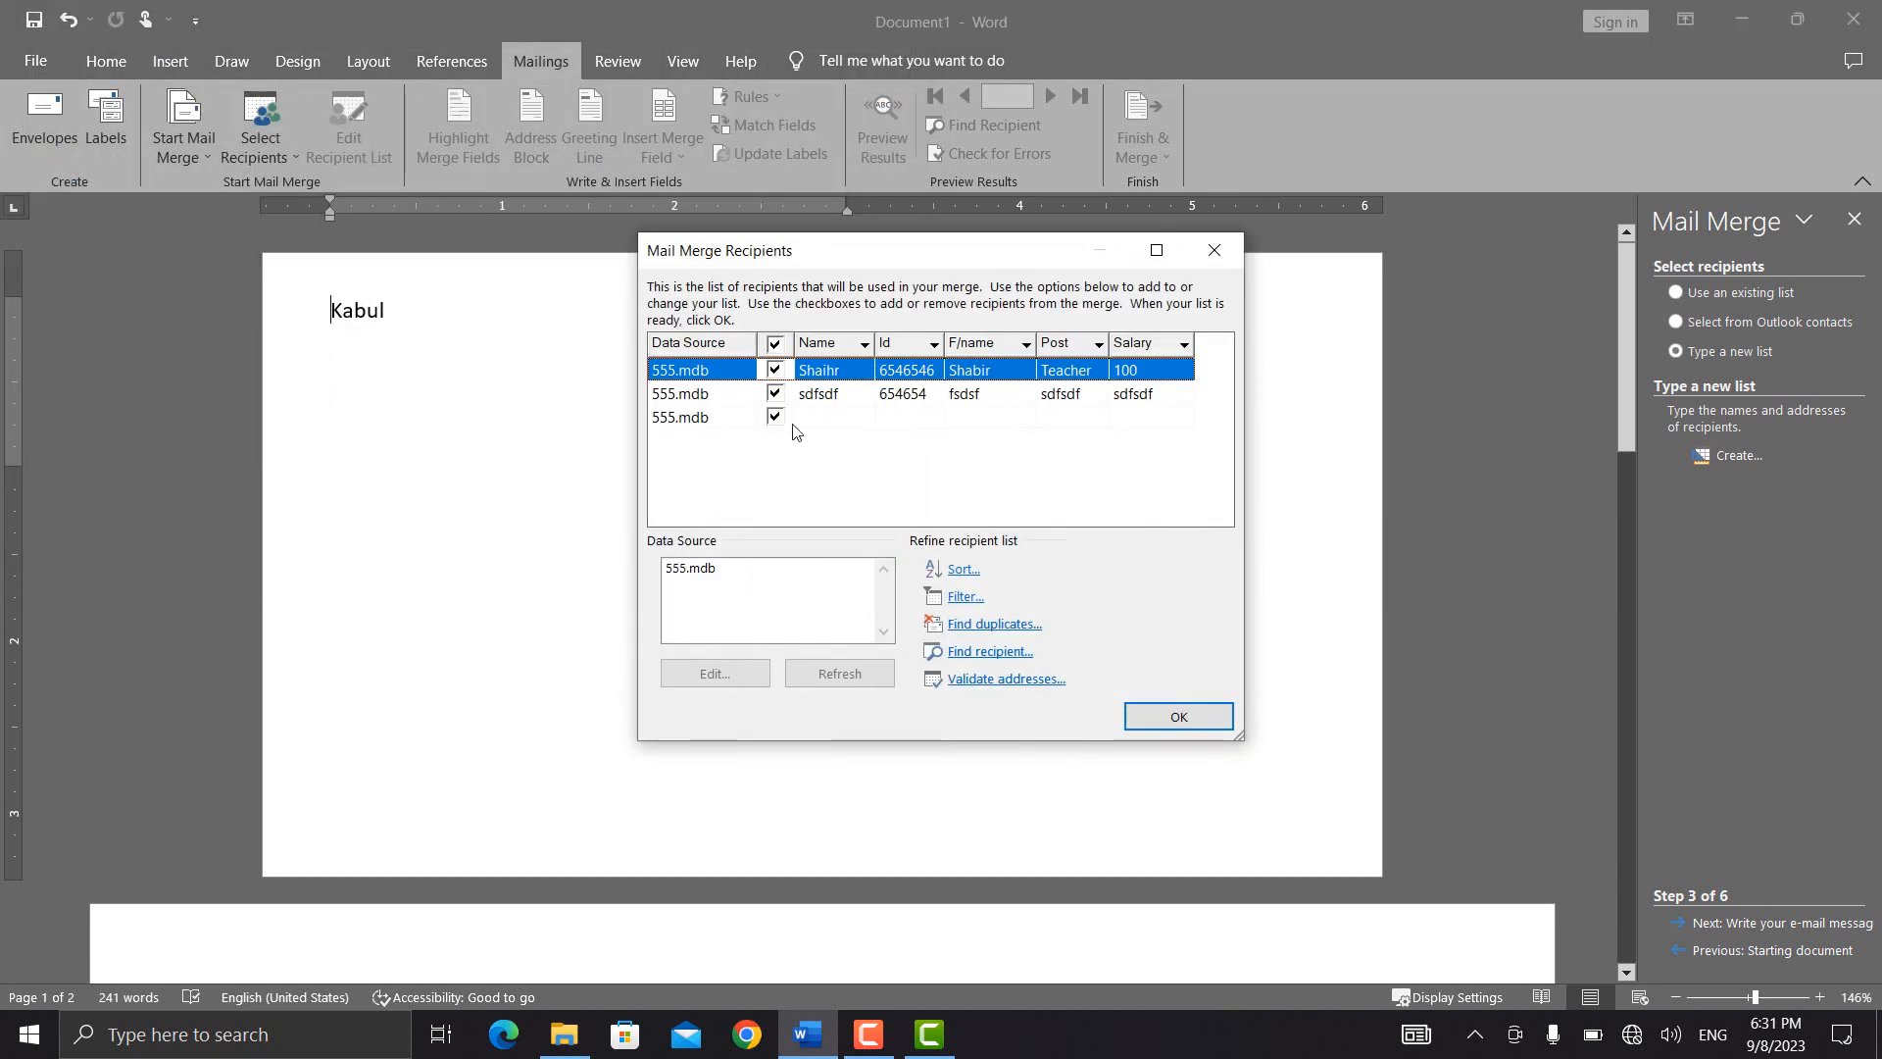
click(1178, 717)
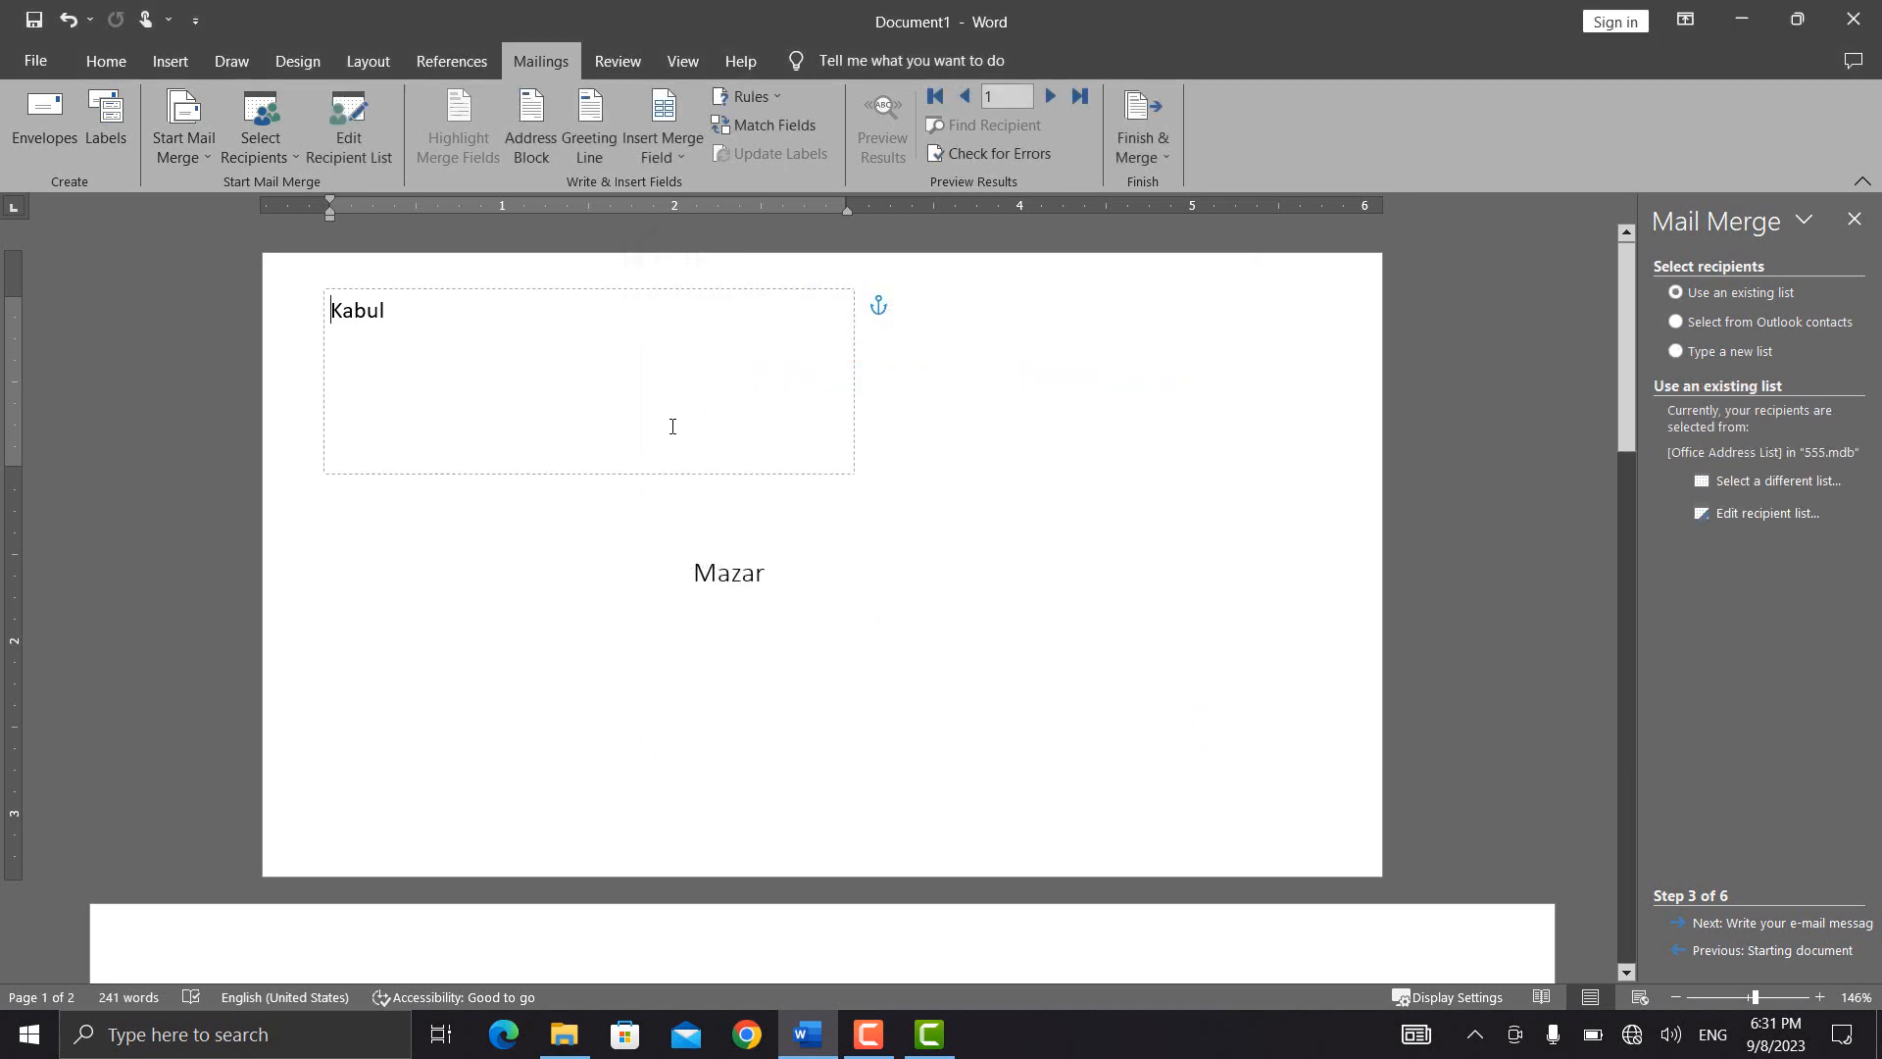
- Below the last paragraph on page 2, leave a blank line and add the label ID followed by the Id merge field
click(667, 158)
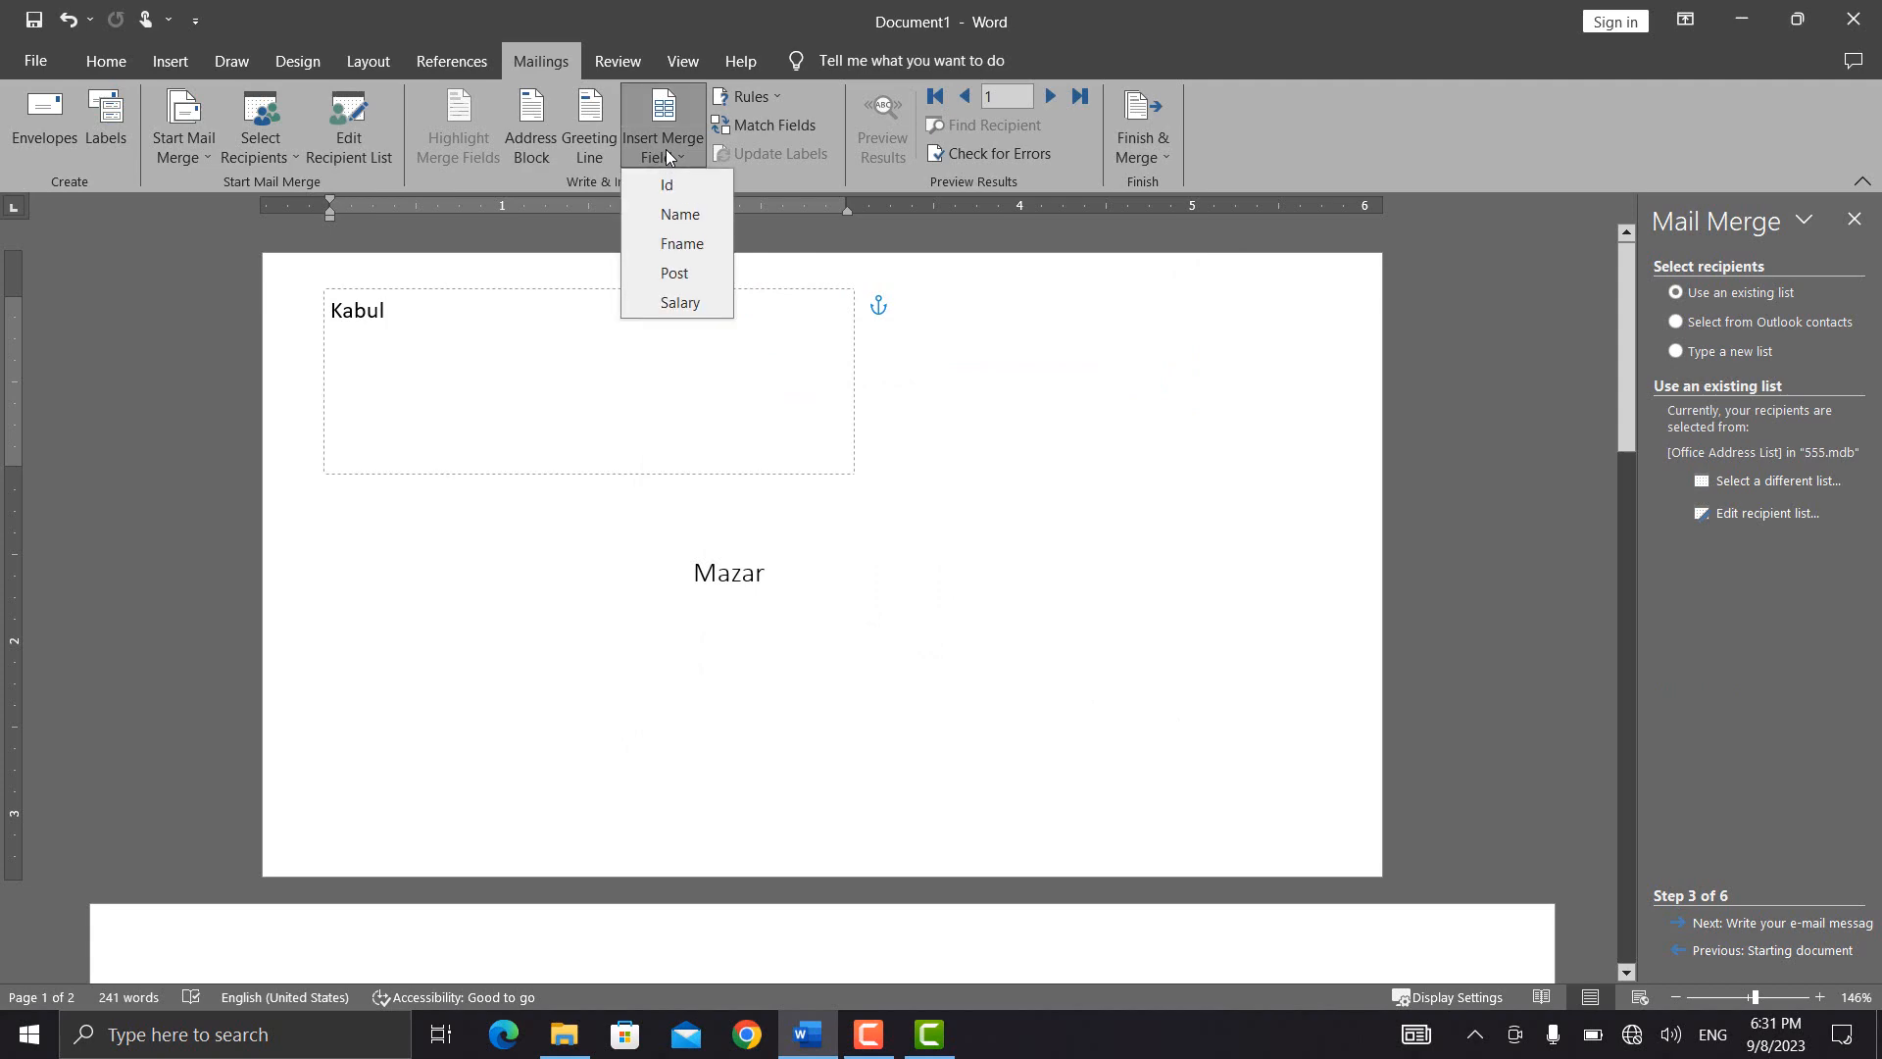
click(500, 612)
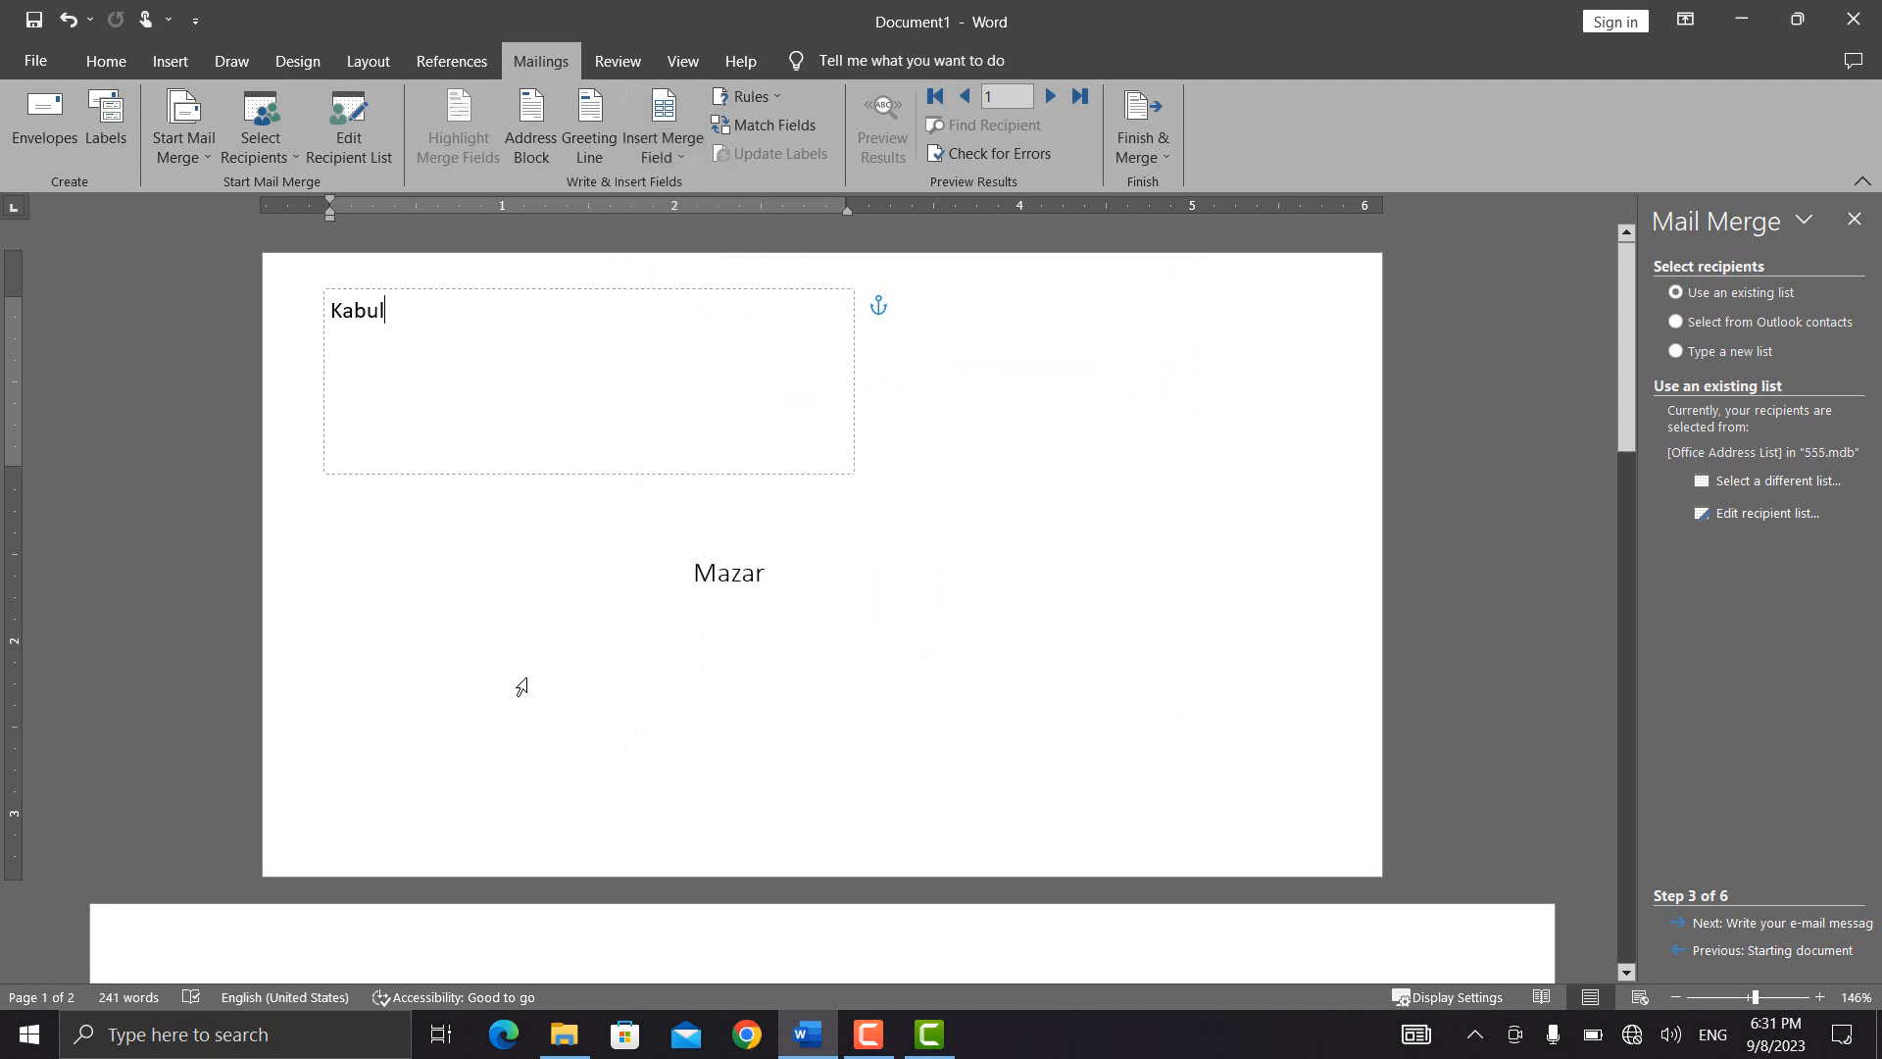
scroll(534, 694, down, 10)
scroll(534, 694, down, 3)
scroll(522, 563, up, 6)
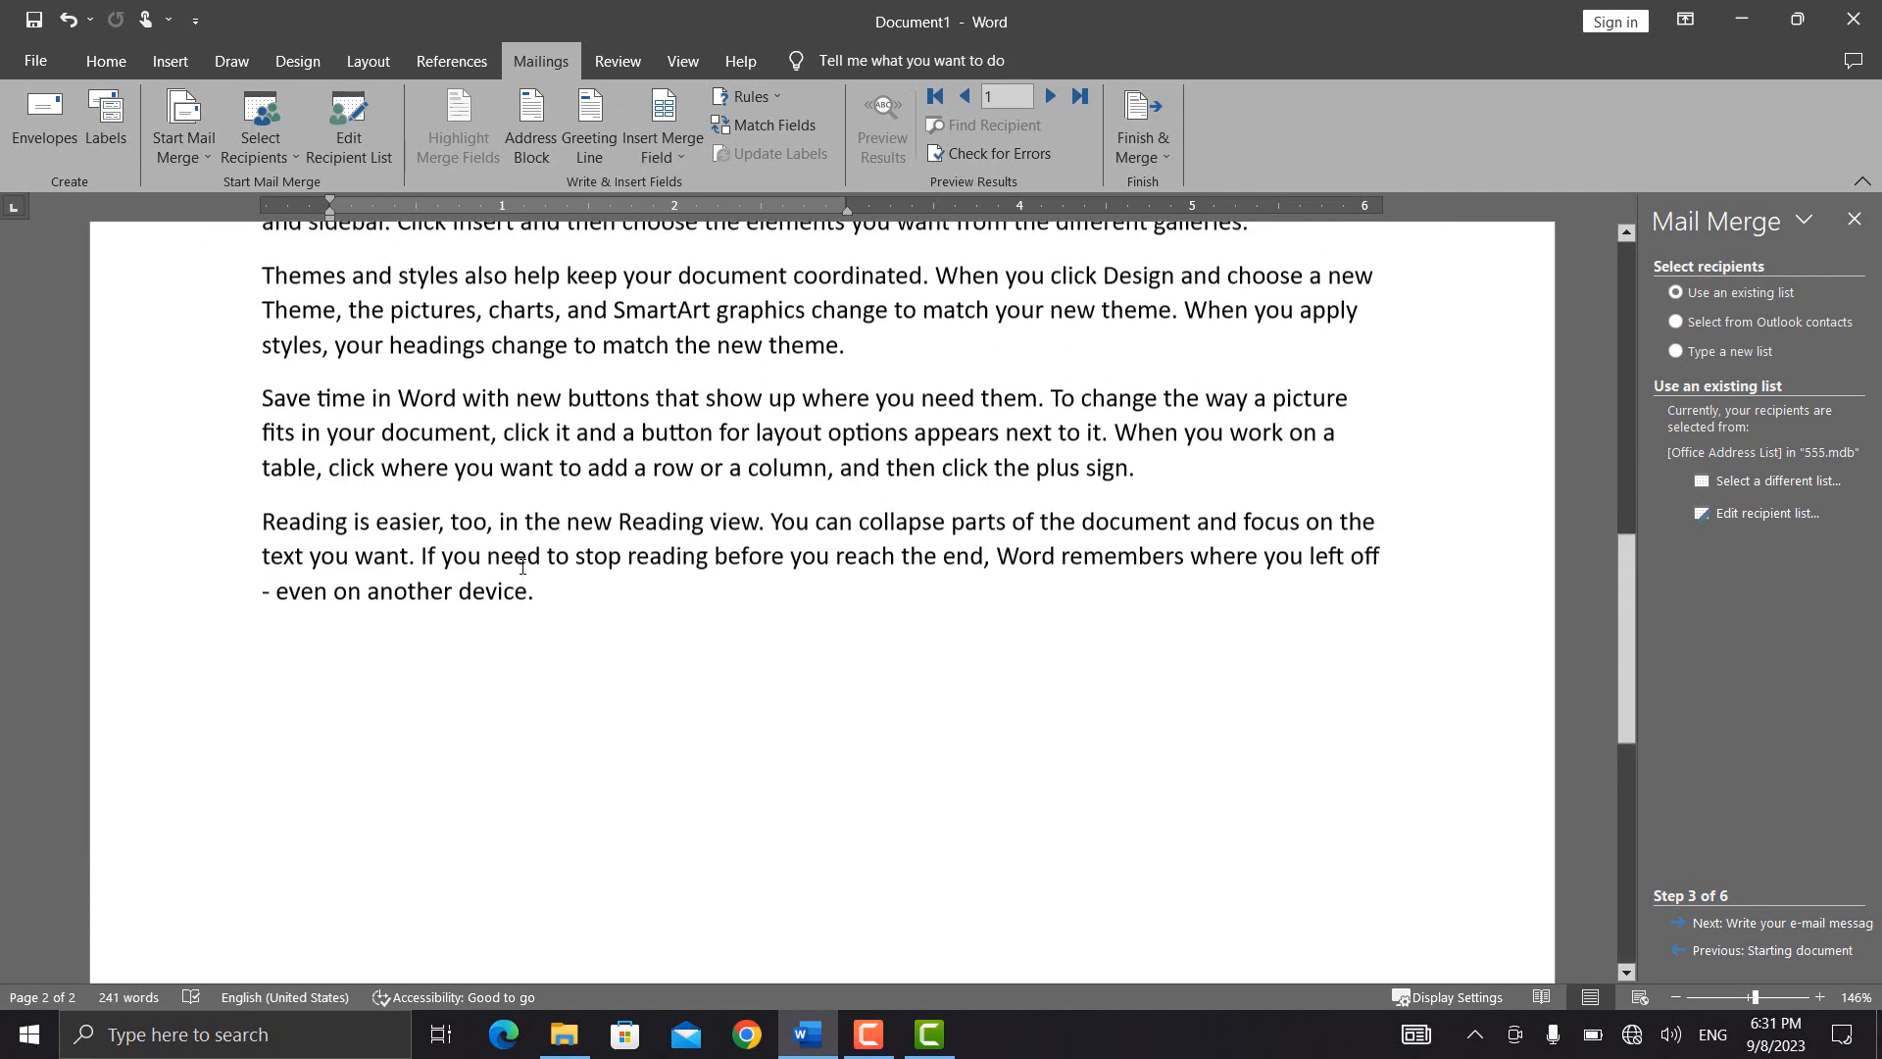
drag(536, 583, 549, 605)
click(552, 606)
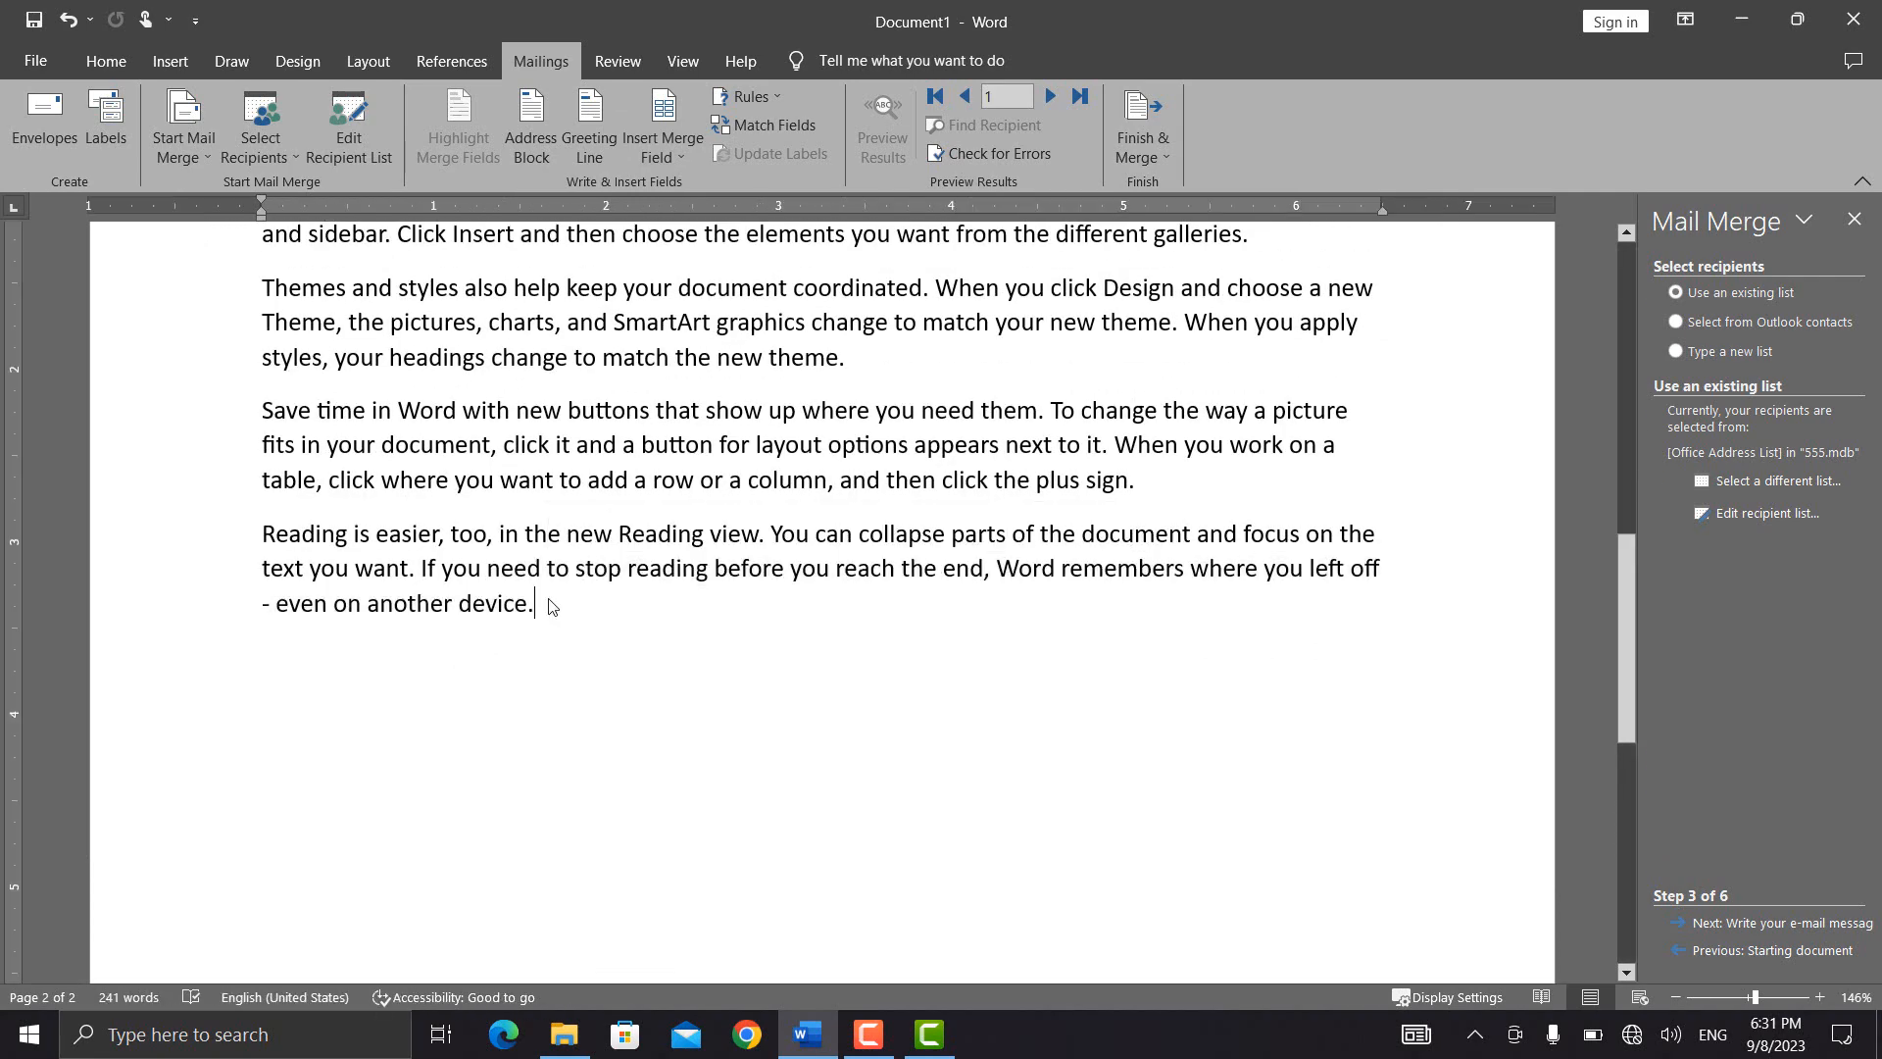
key(Return)
key(Return)
text(ID)
click(659, 159)
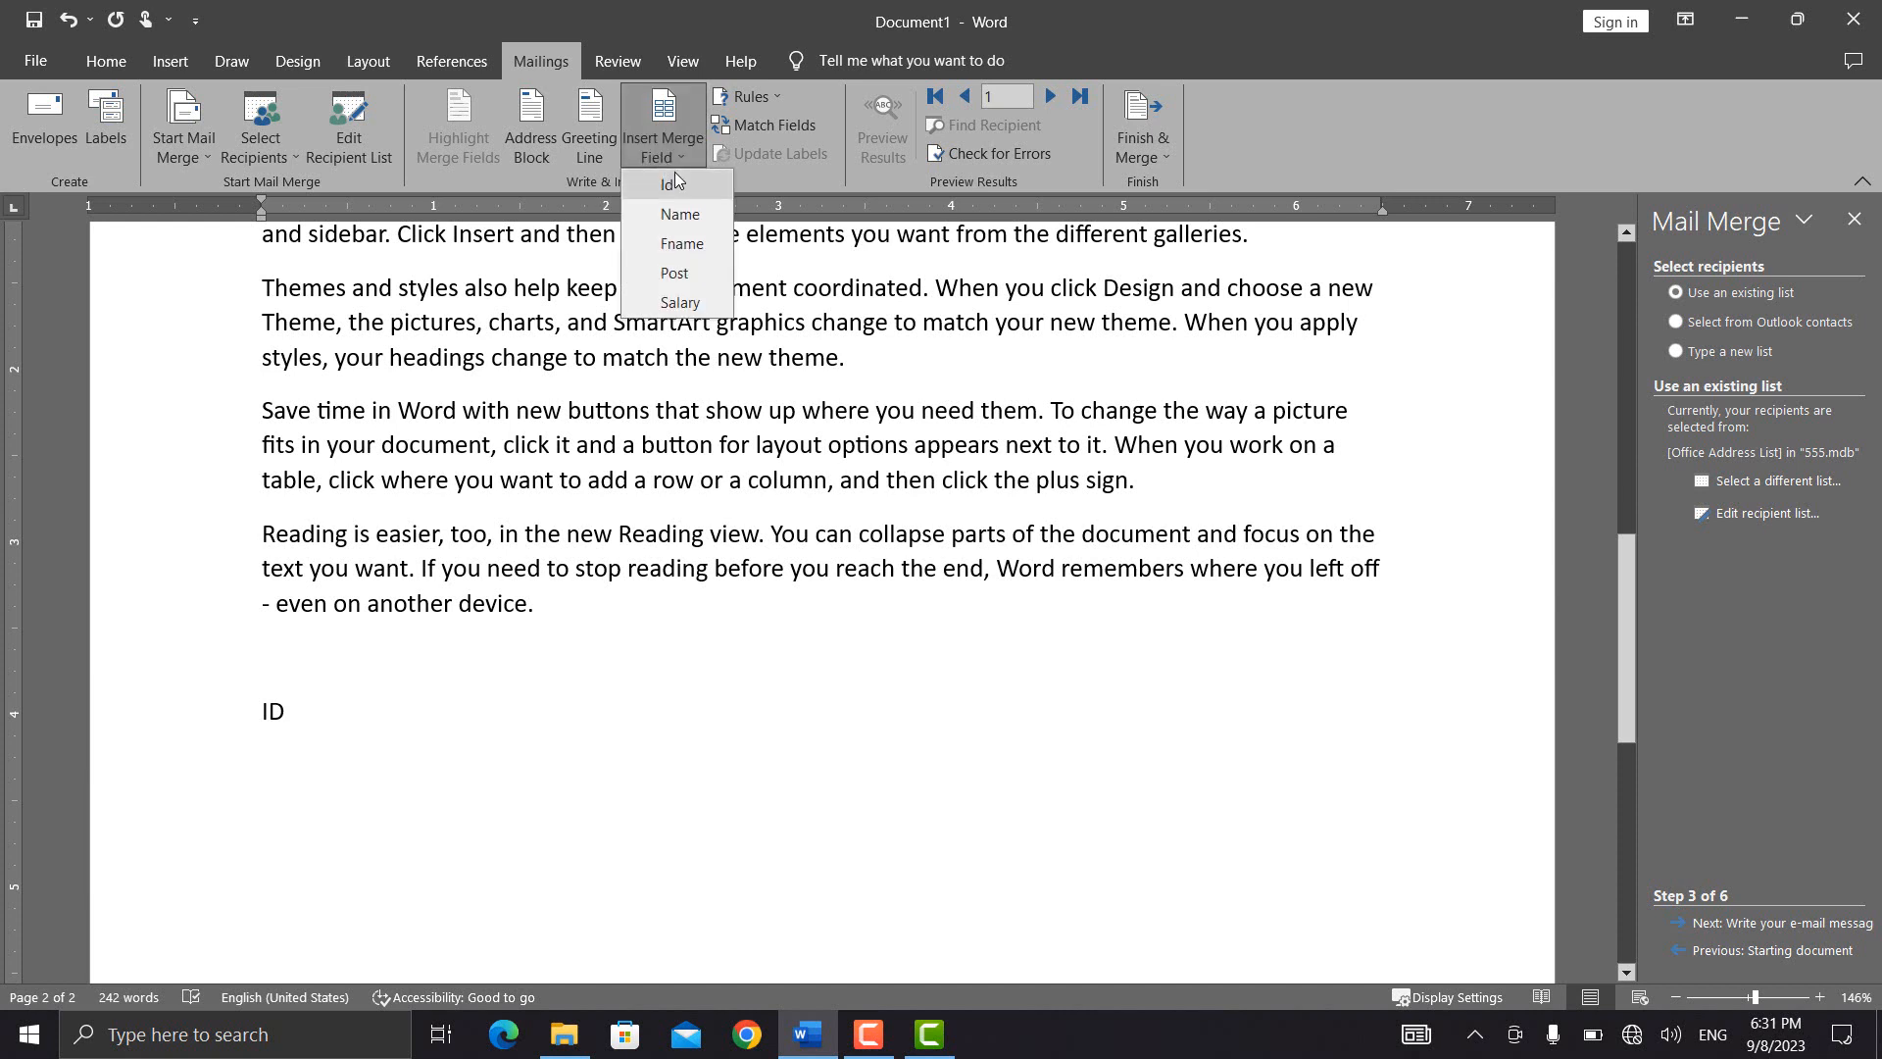
click(675, 181)
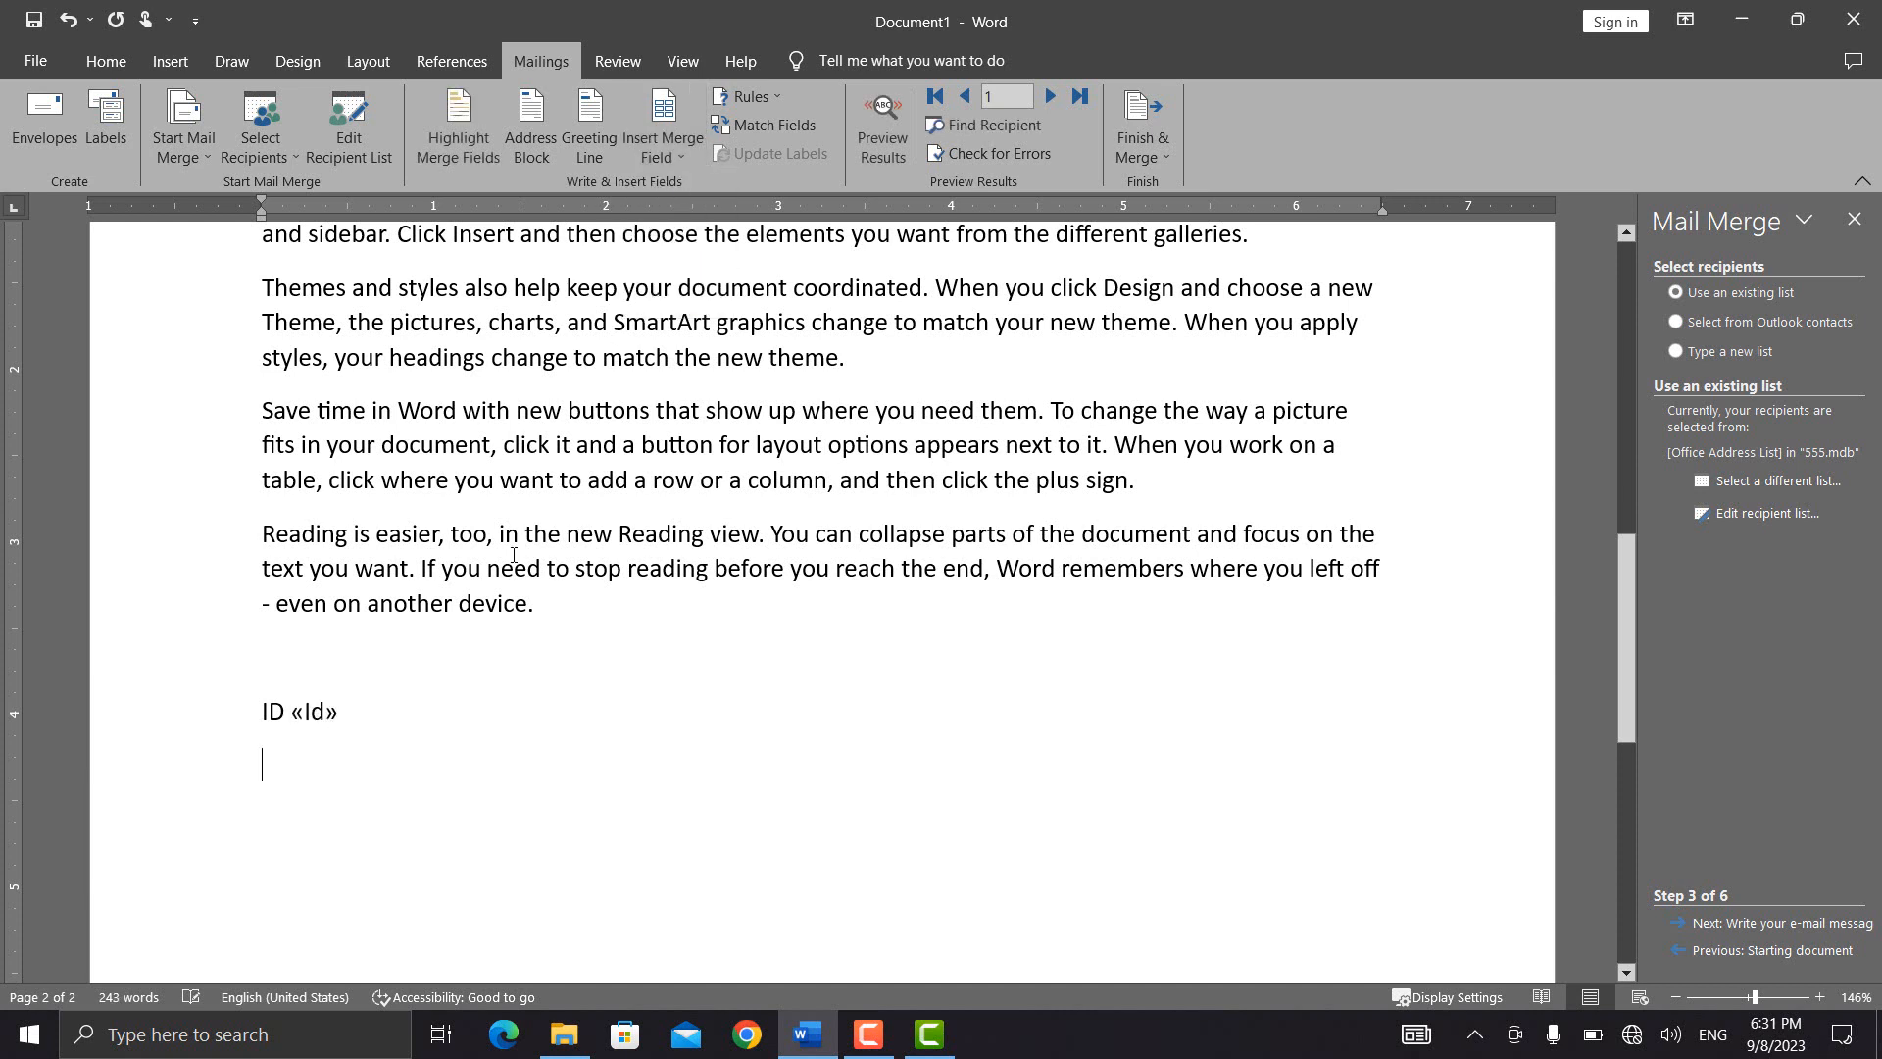
- Add the label Name followed by the Name merge field on the line below ID
text(Name)
click(680, 159)
click(680, 214)
key(Left)
key(Left)
key(Left)
key(Left)
key(Left)
key(Left)
key(Right)
key(Right)
key(Right)
key(Right)
key(Right)
key(Right)
key(Return)
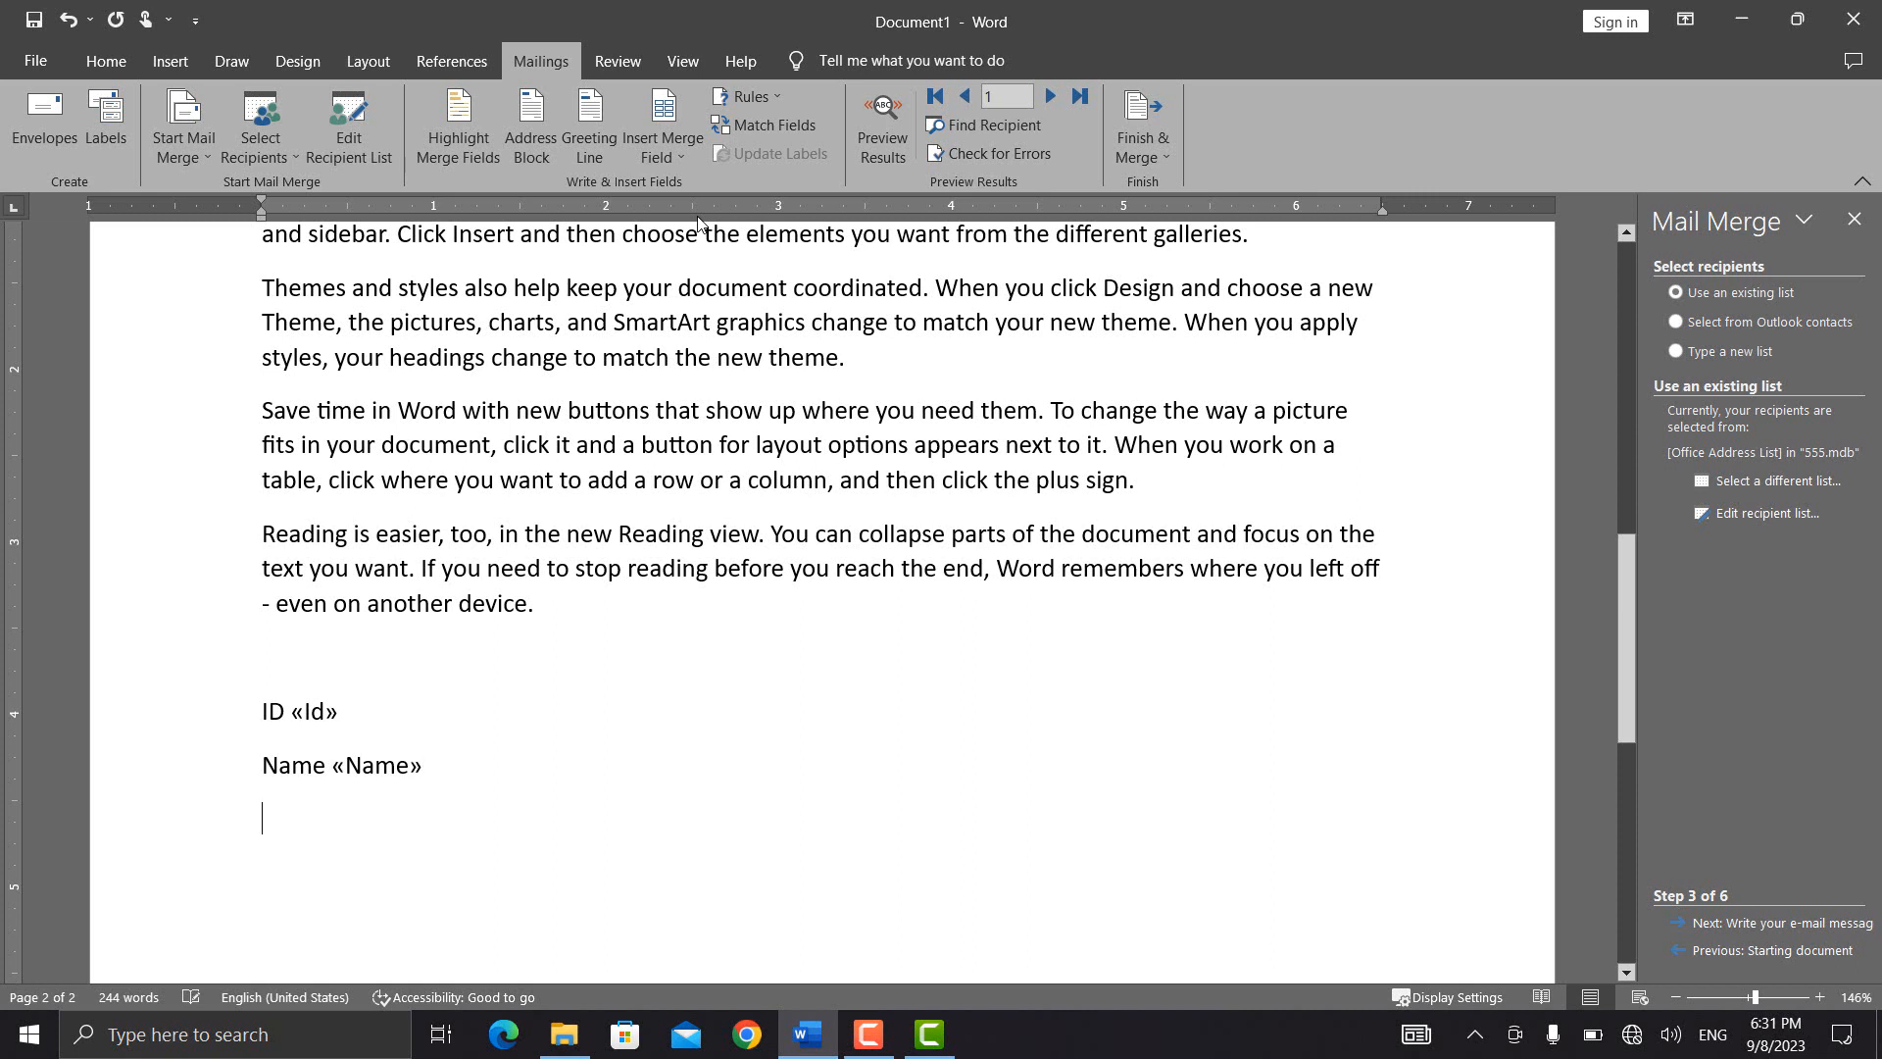
- Add an F/Name line with the Fname merge field and a Post line with the Post merge field
text(F/Name)
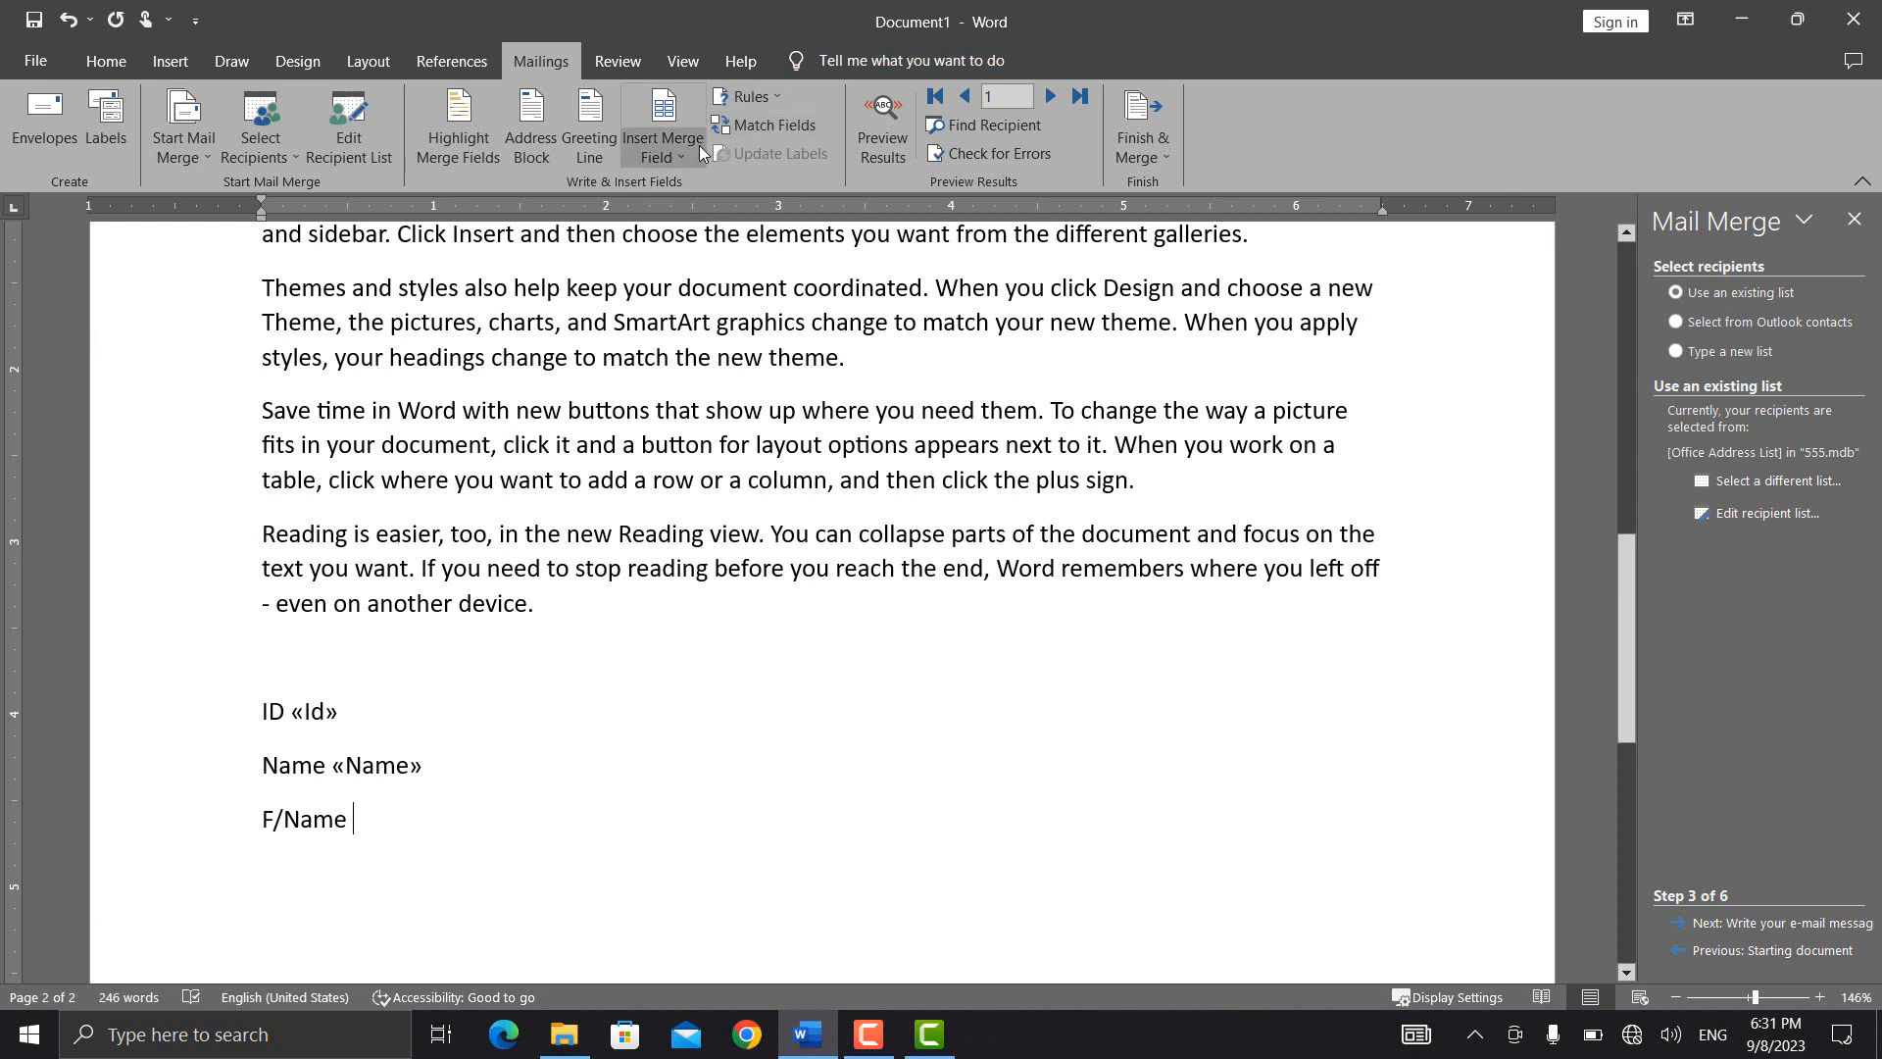
click(698, 145)
click(704, 243)
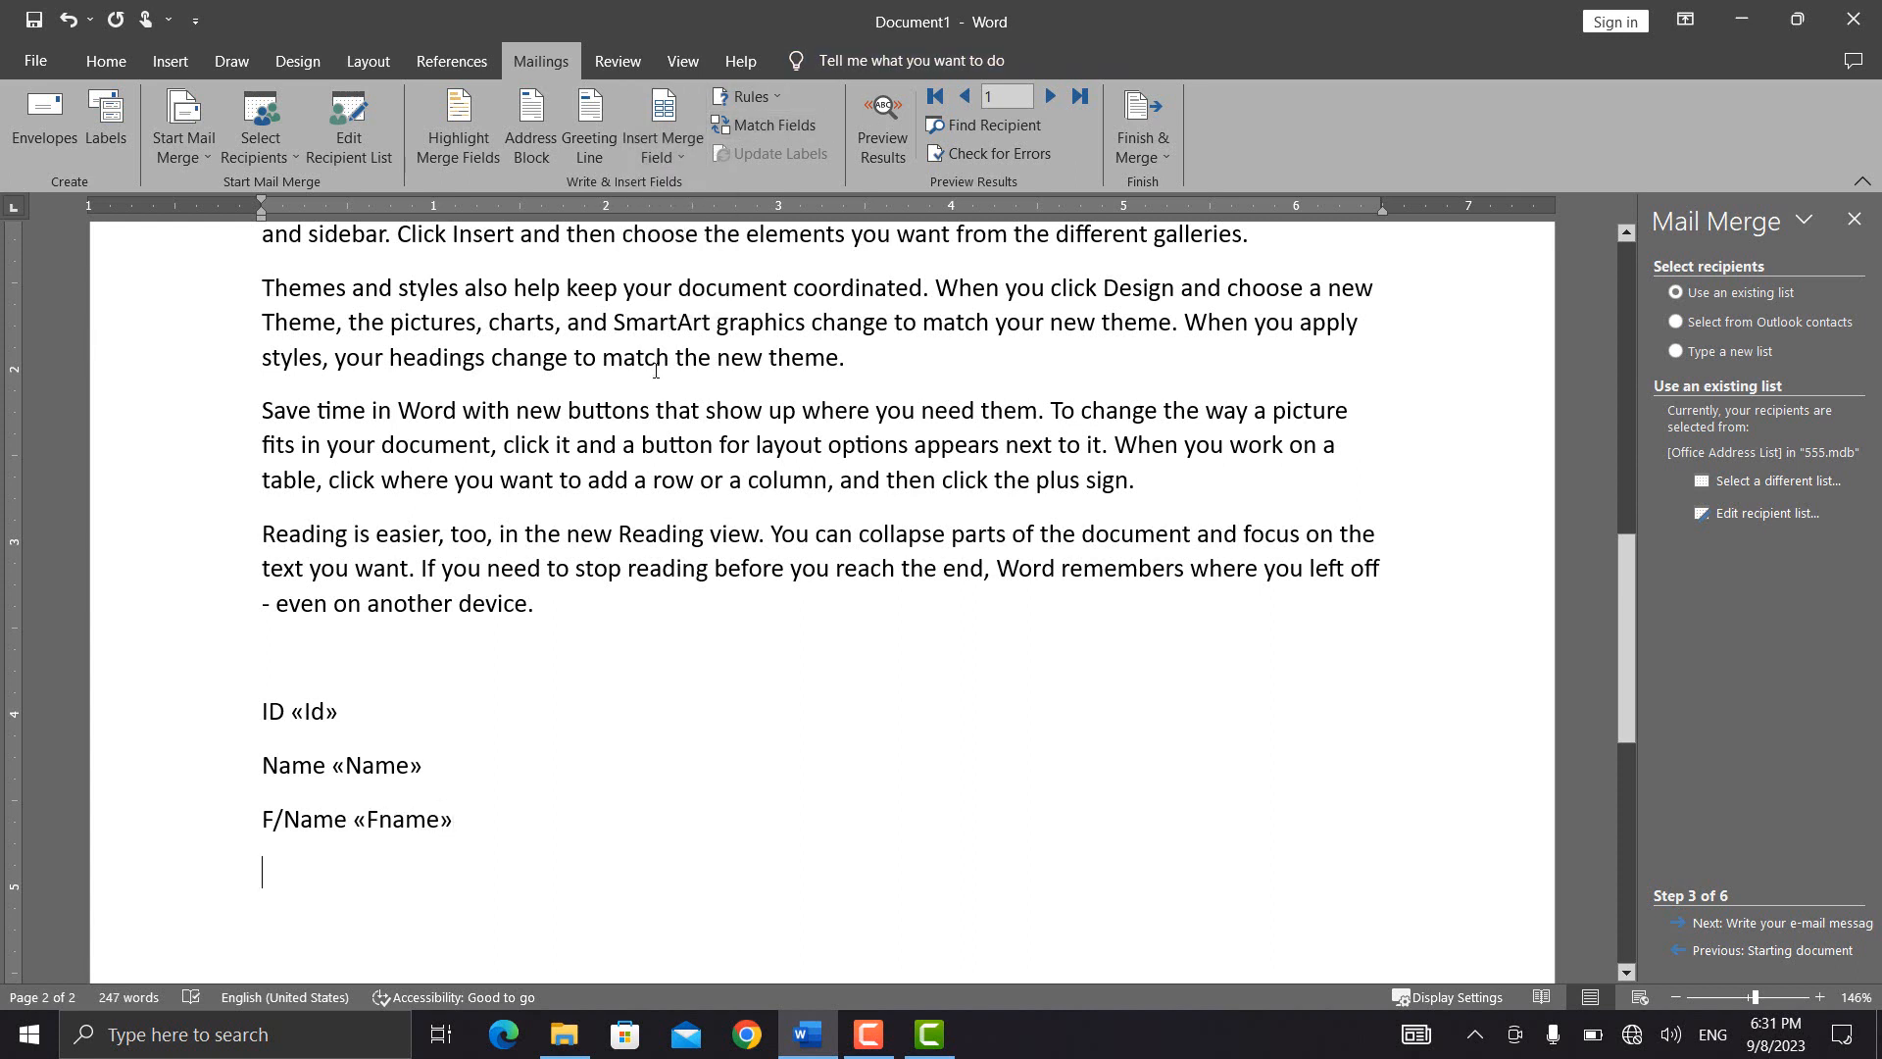
text(Post)
click(672, 157)
click(686, 272)
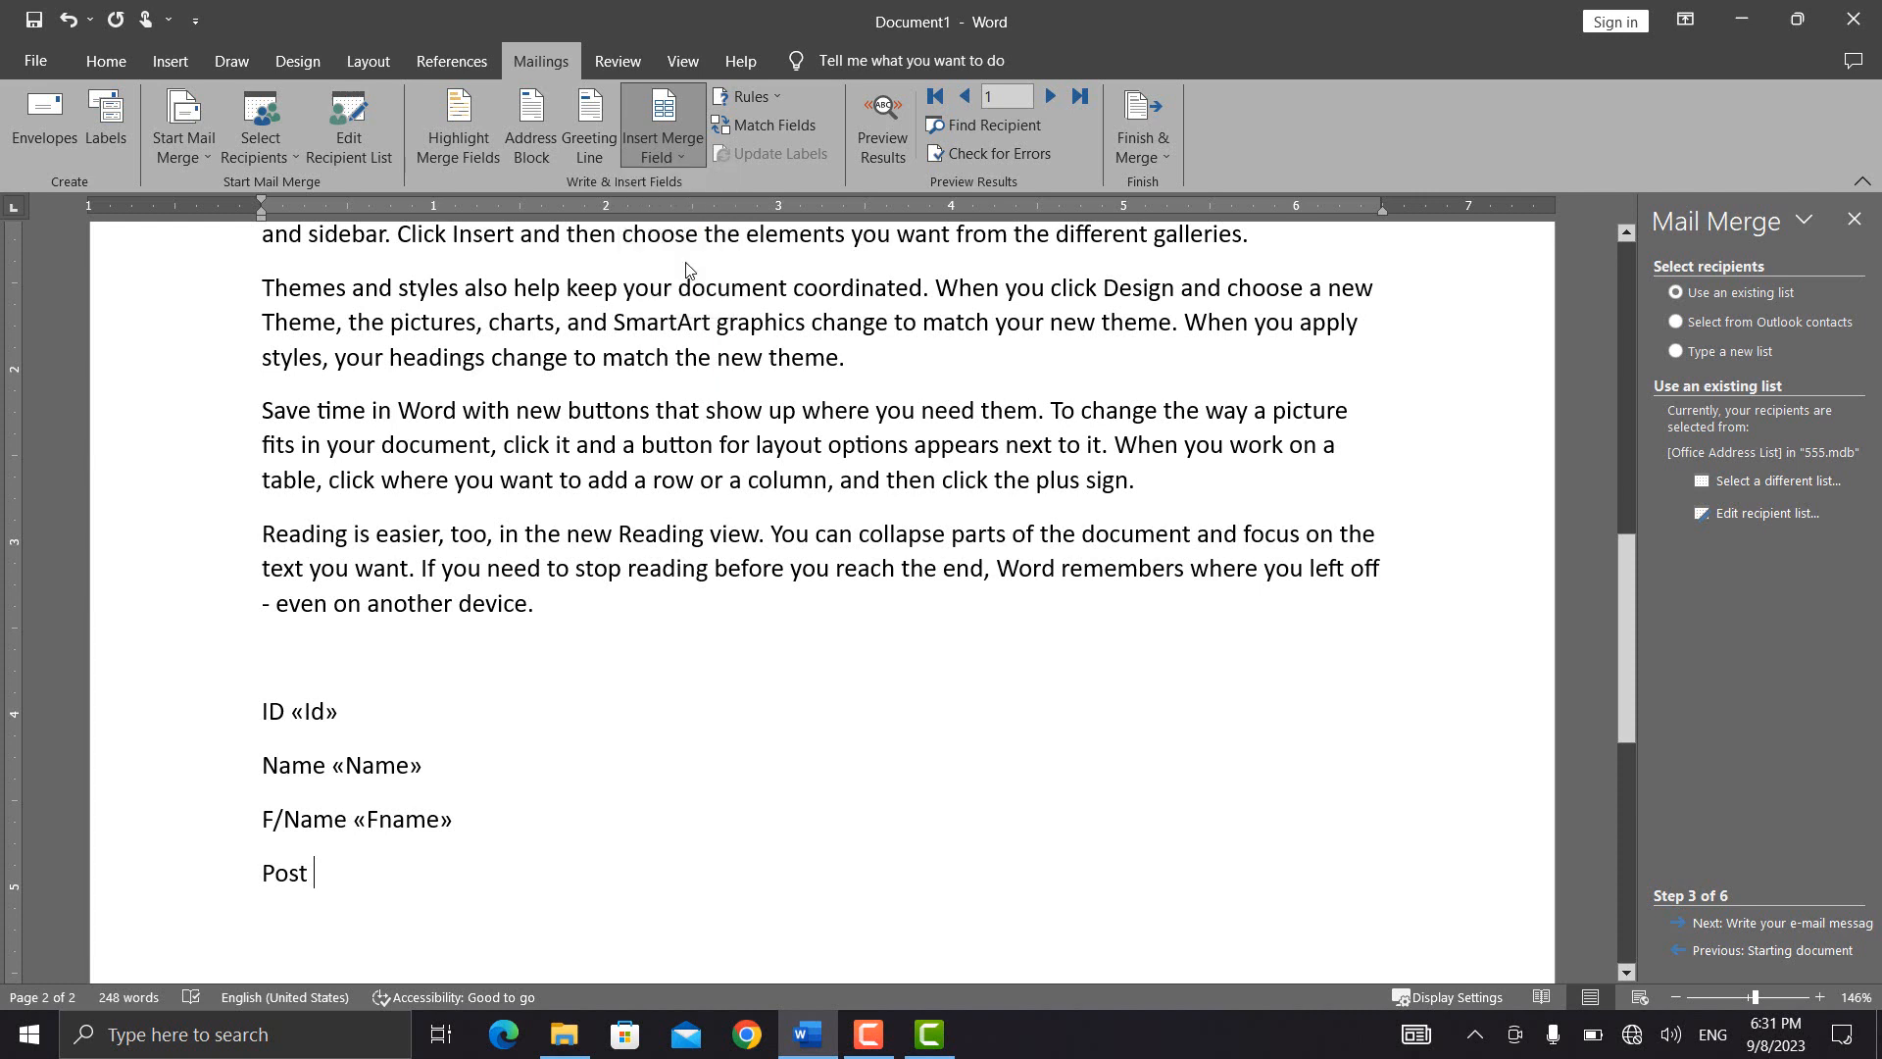
- Add the label Salary followed by the Salary merge field on the line below Post
text(Sala)
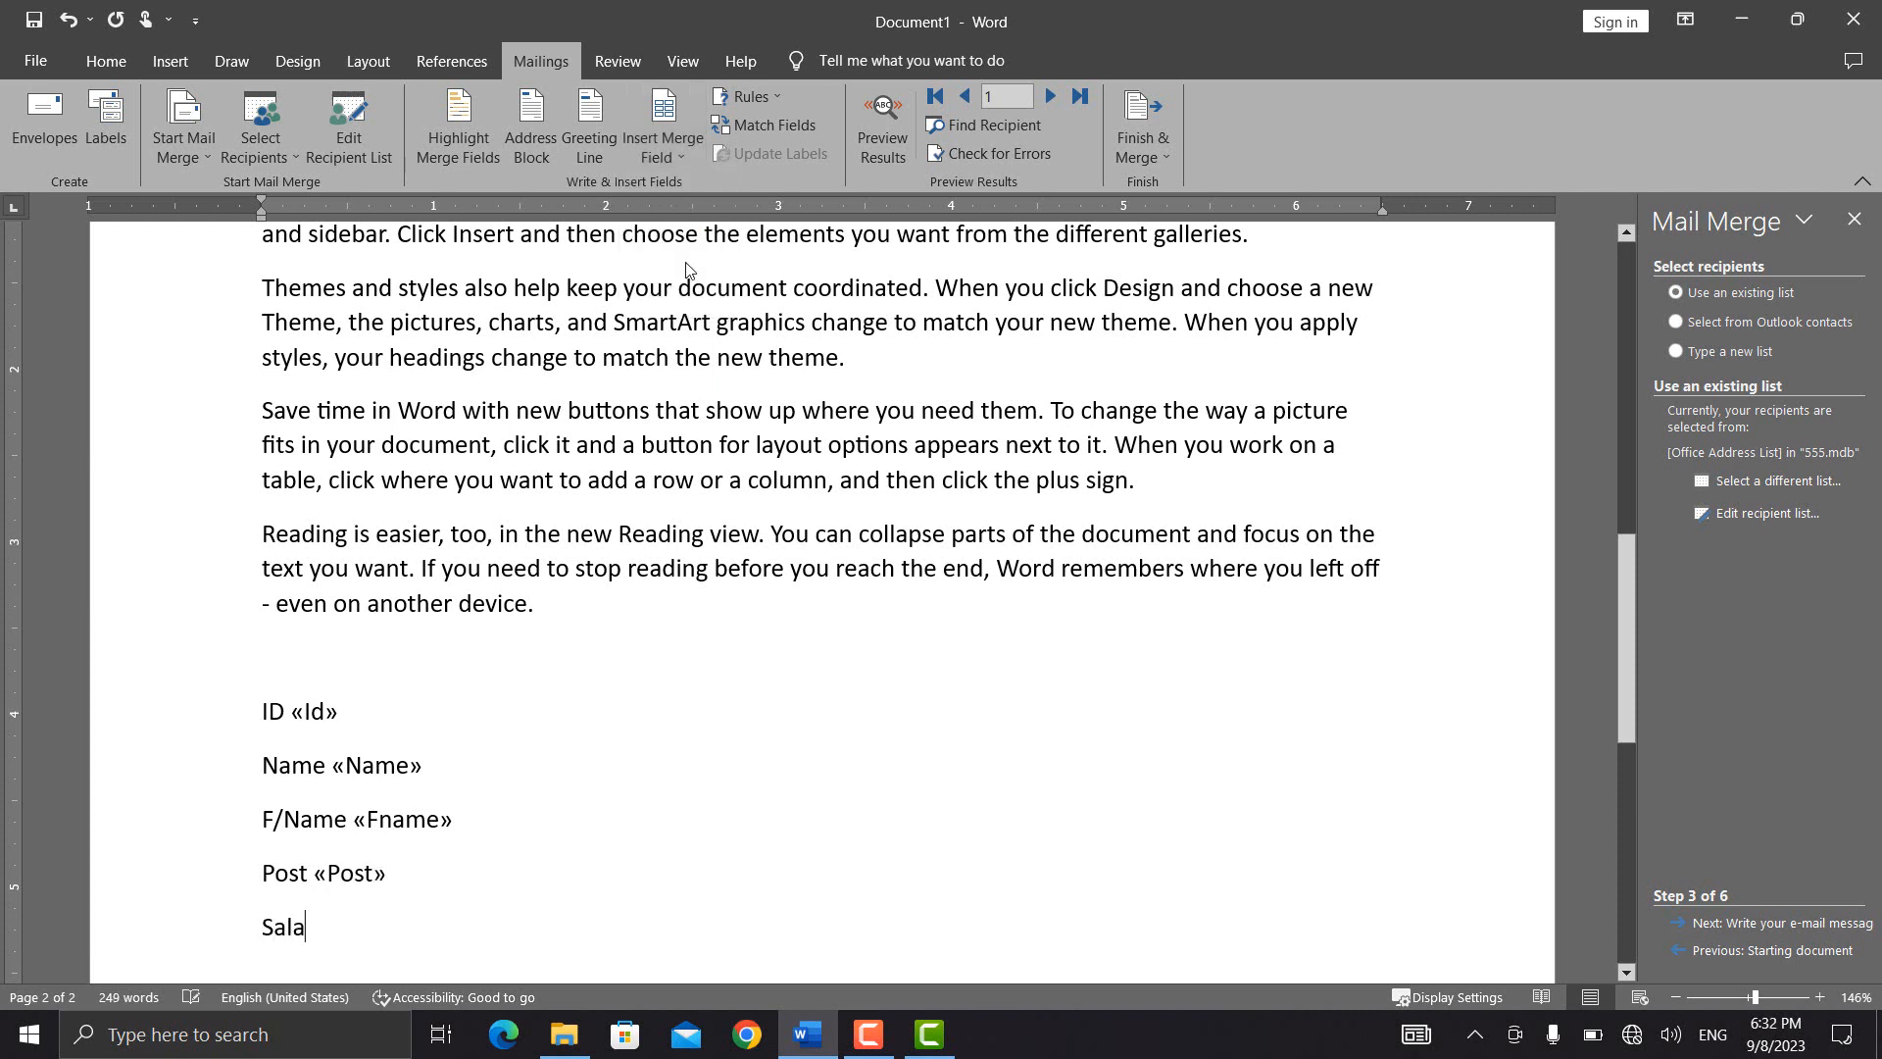
text(ry)
click(684, 151)
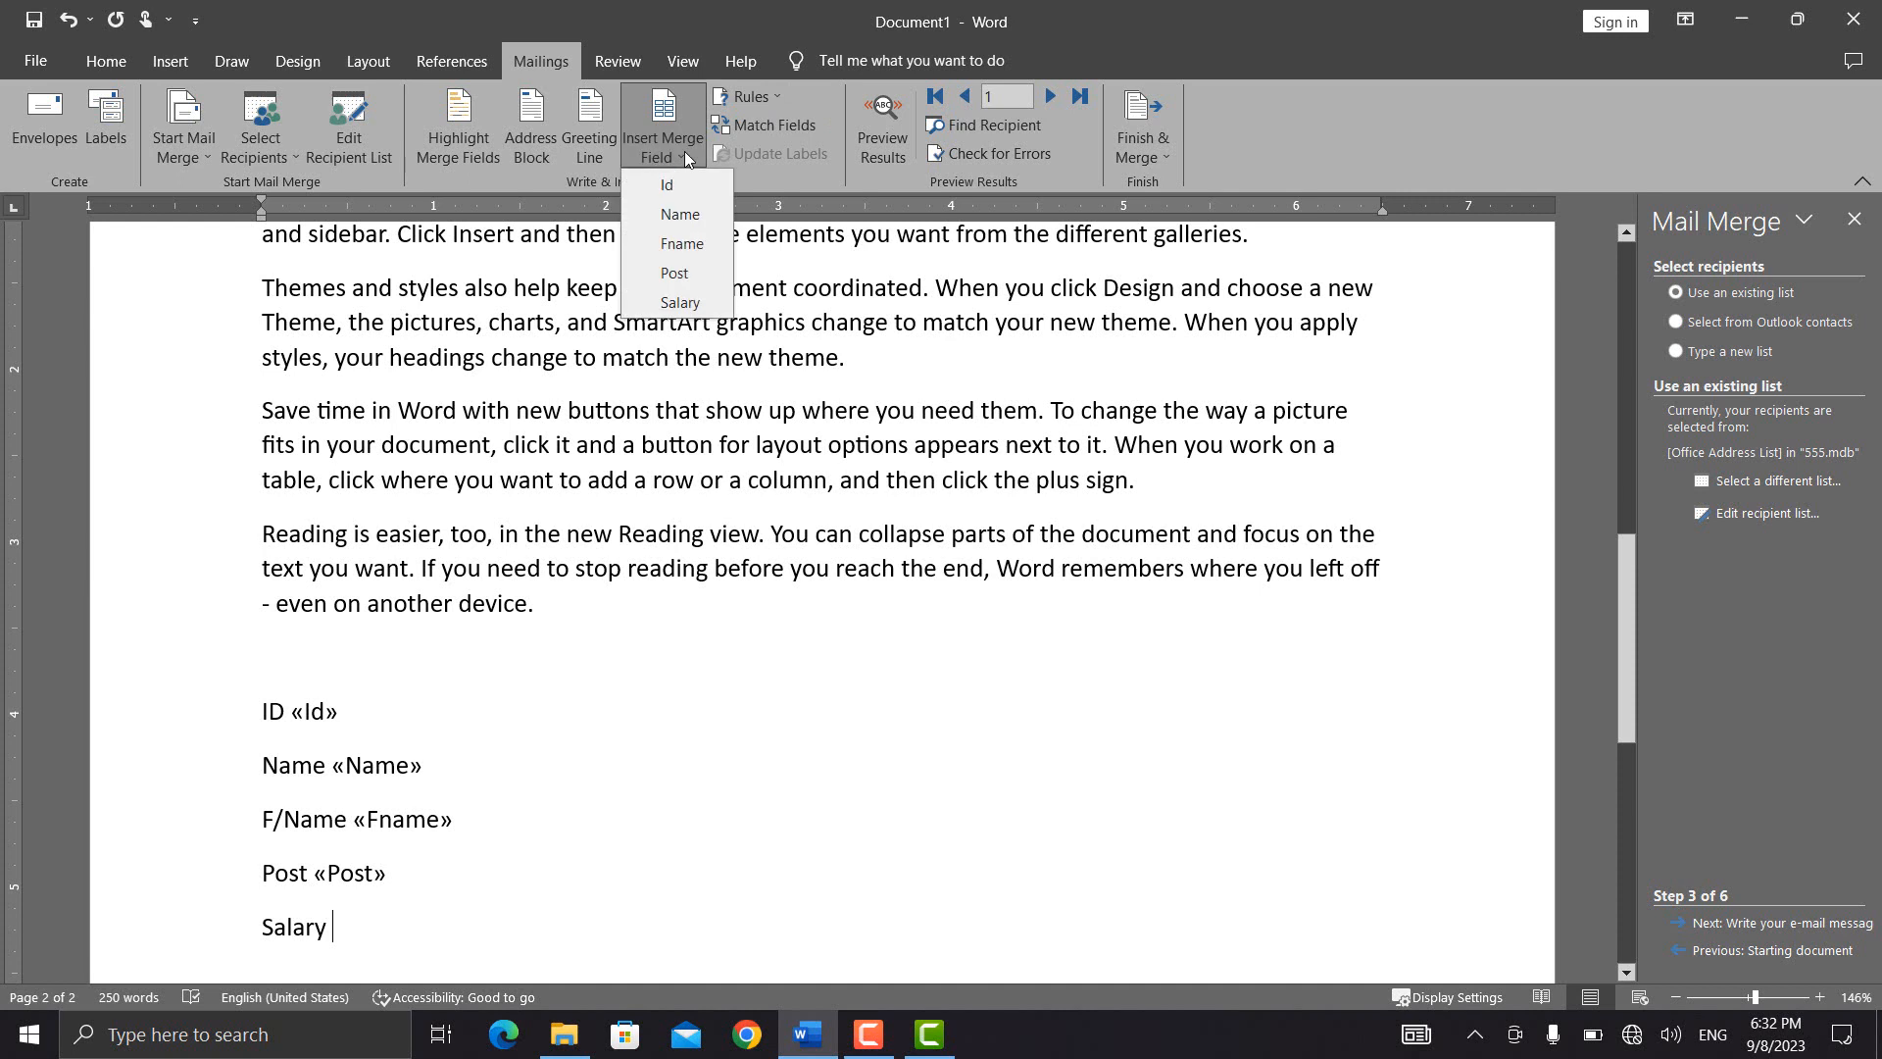
click(676, 306)
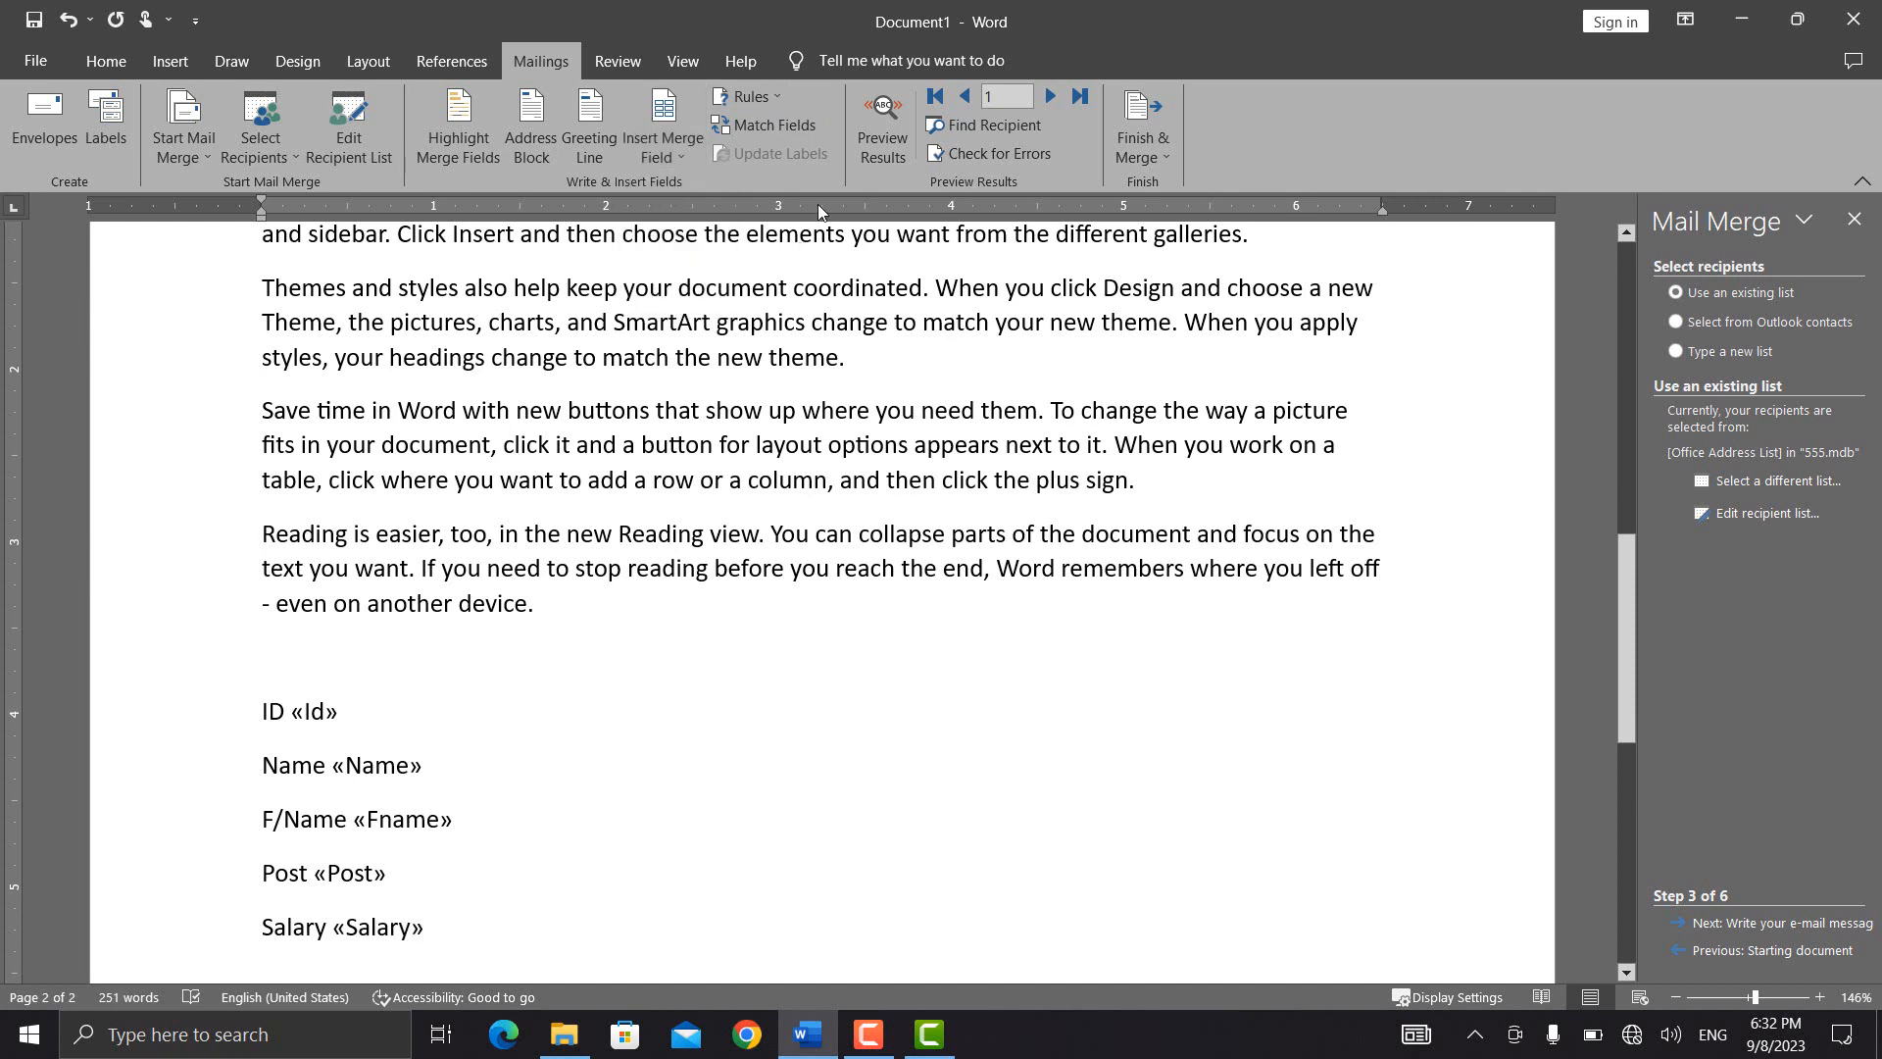
- Preview the merged results, going through the recipient records up to the third and back to the first
click(908, 145)
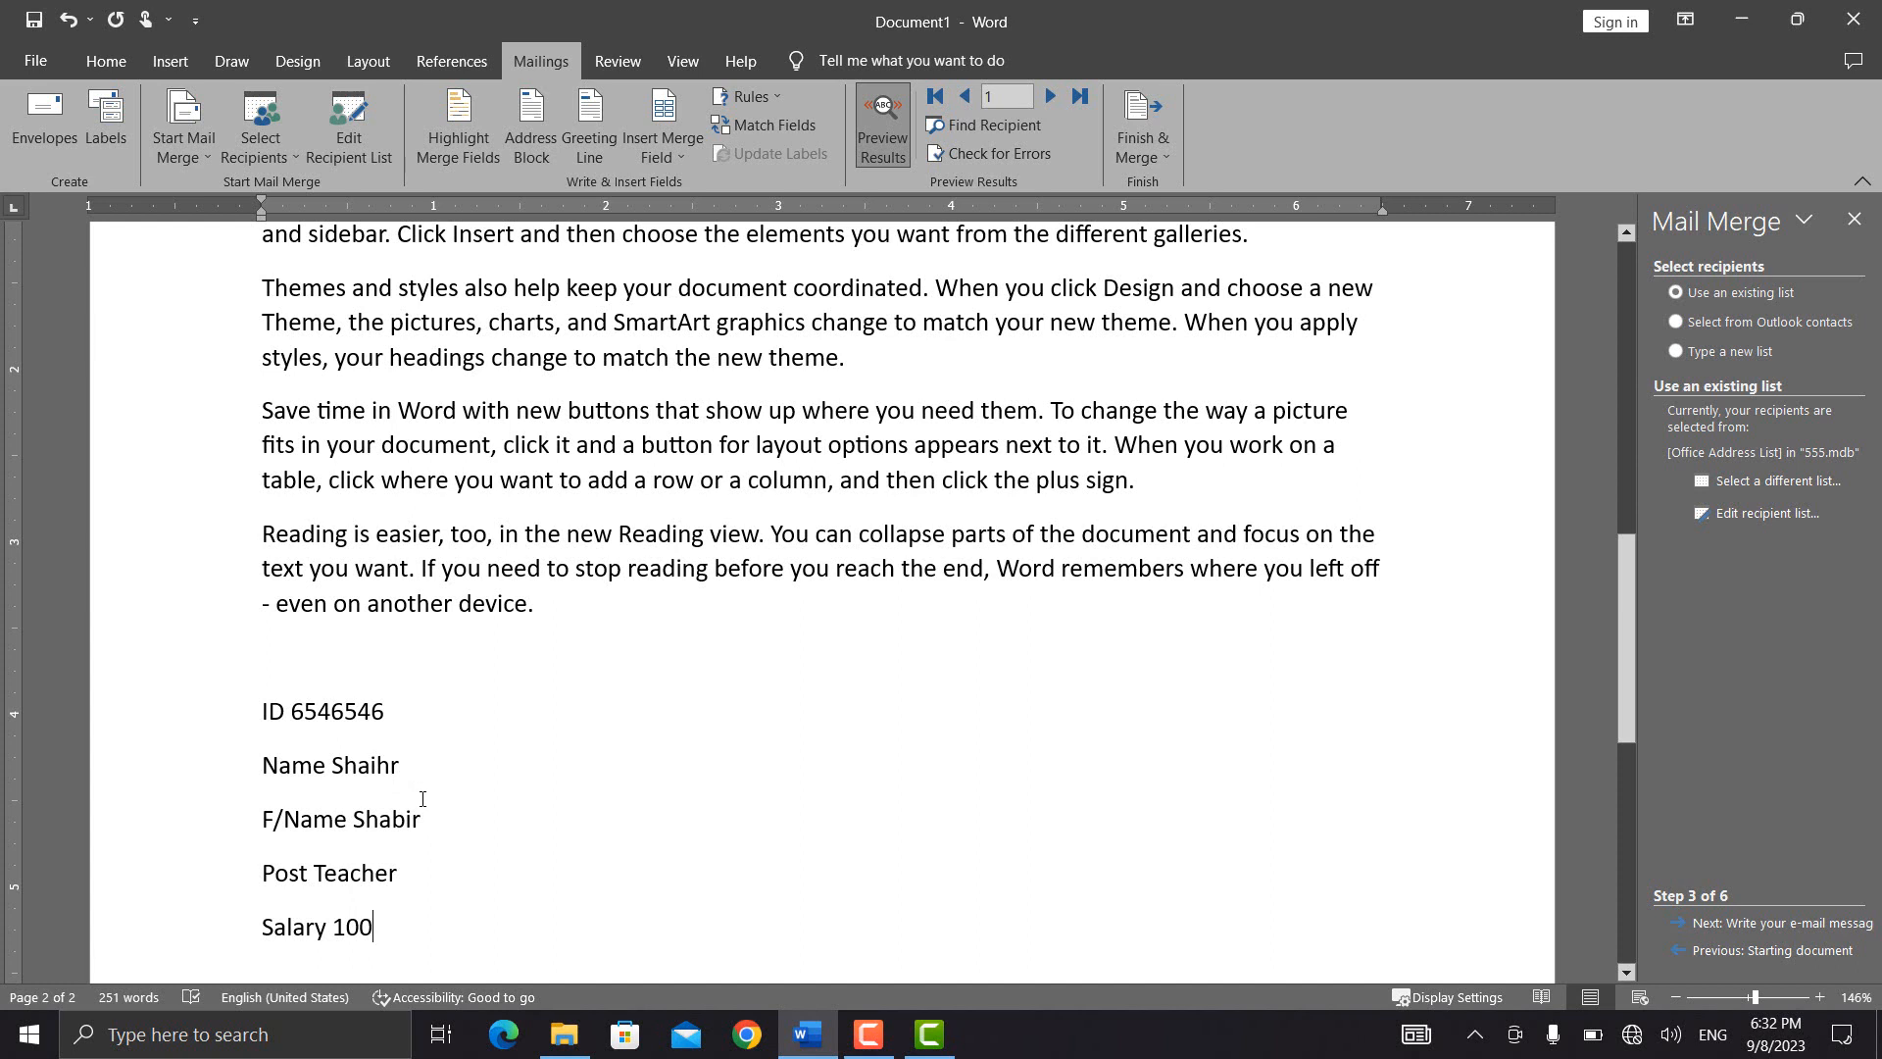
click(1050, 96)
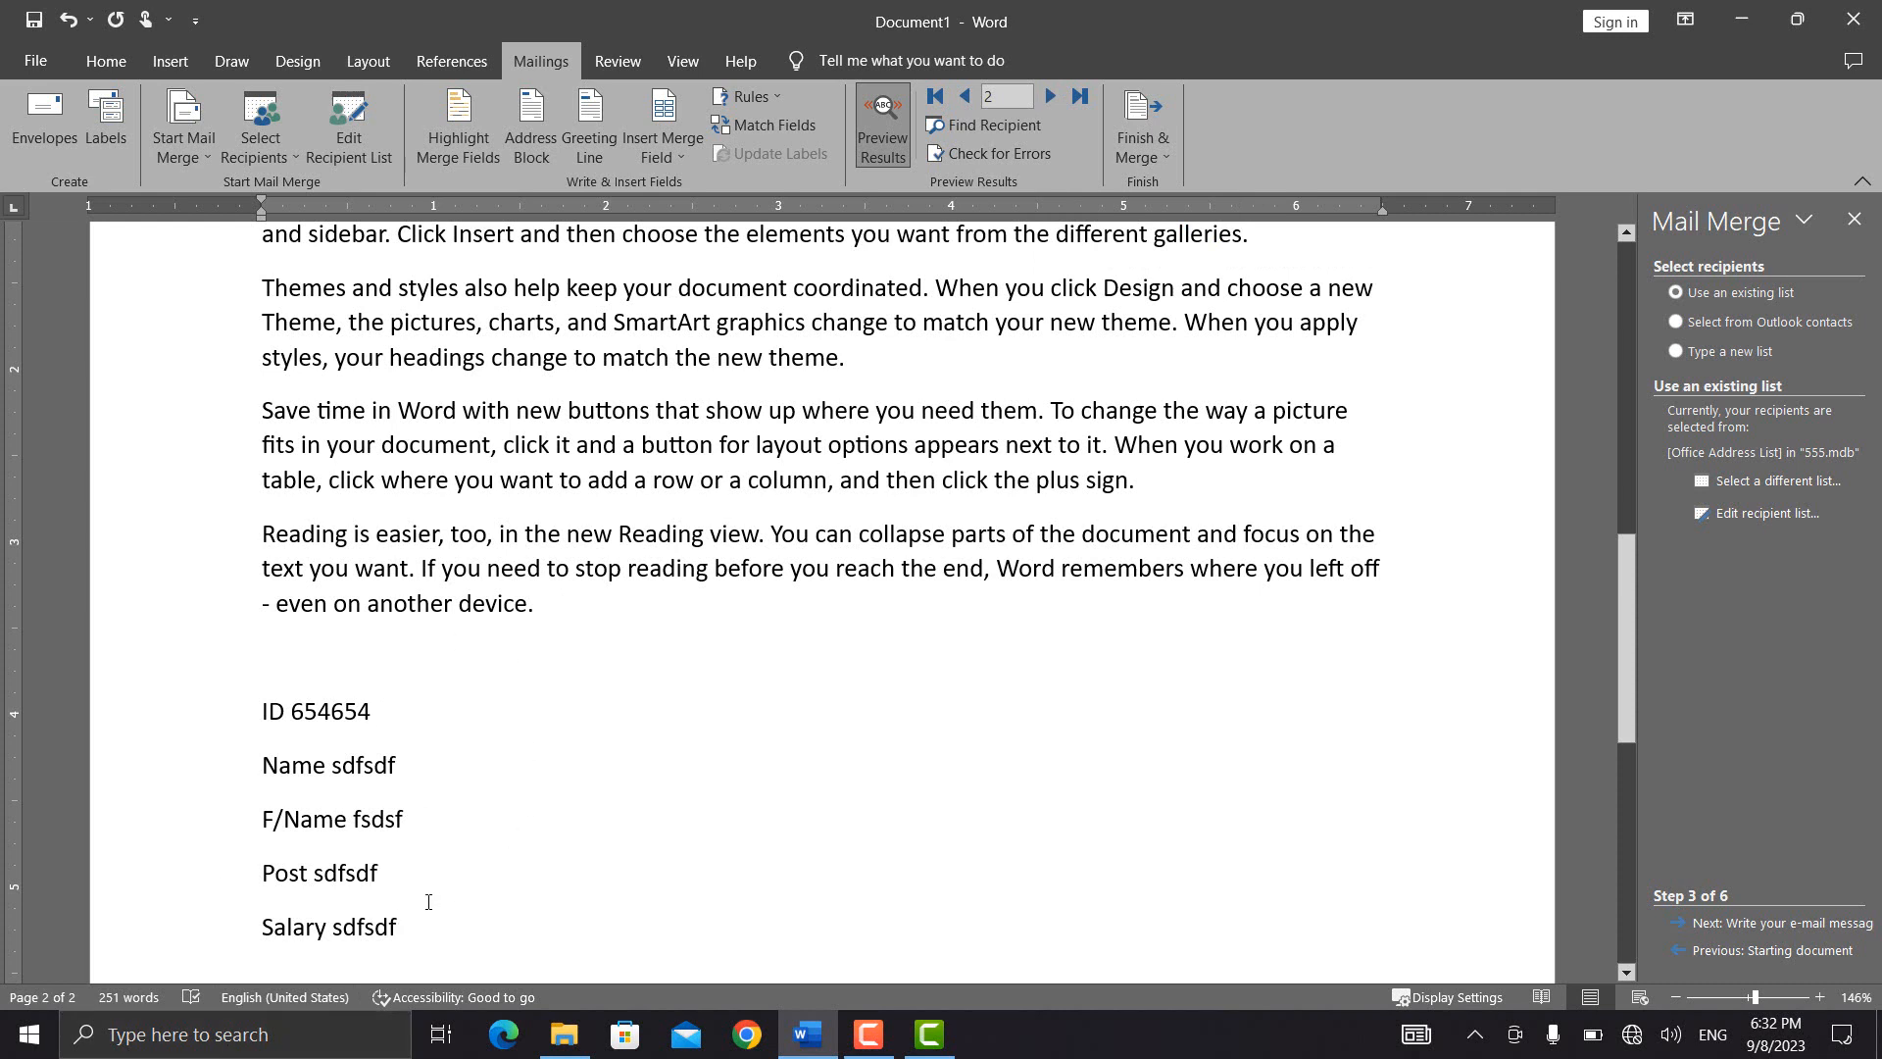
click(1050, 96)
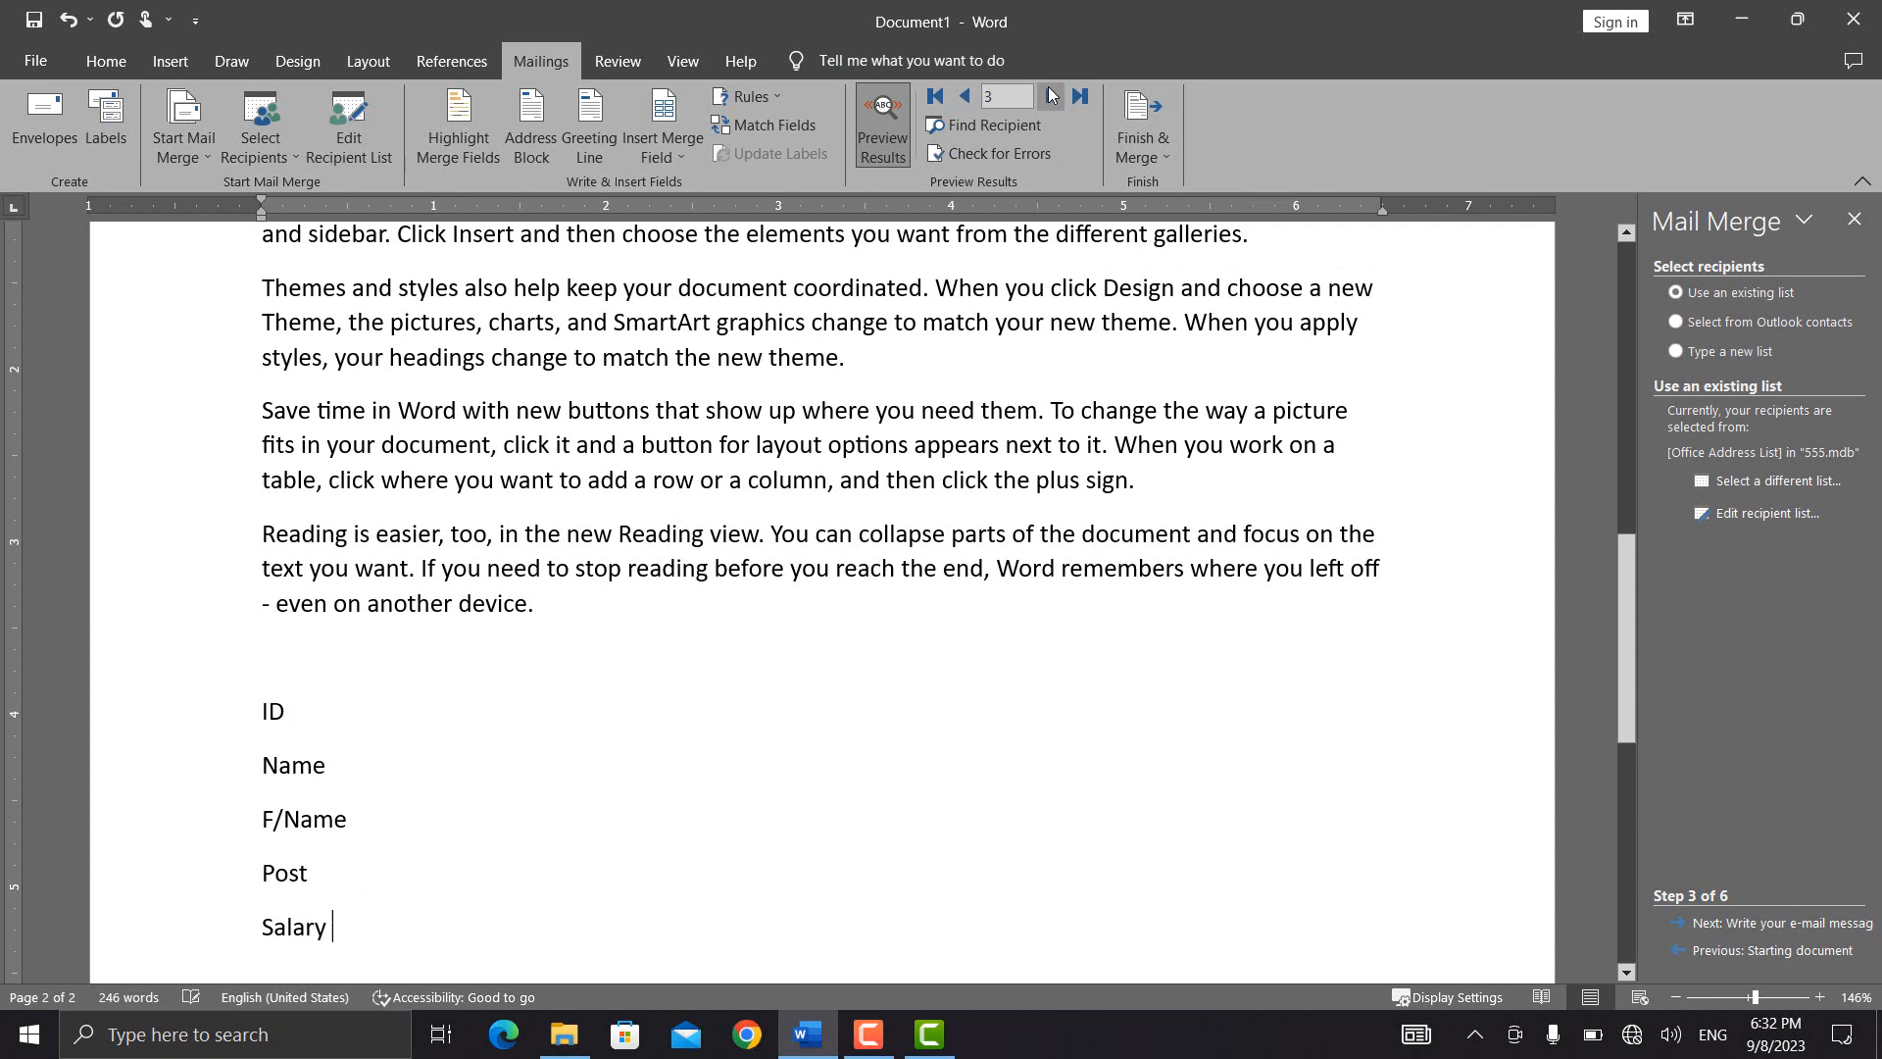
click(965, 100)
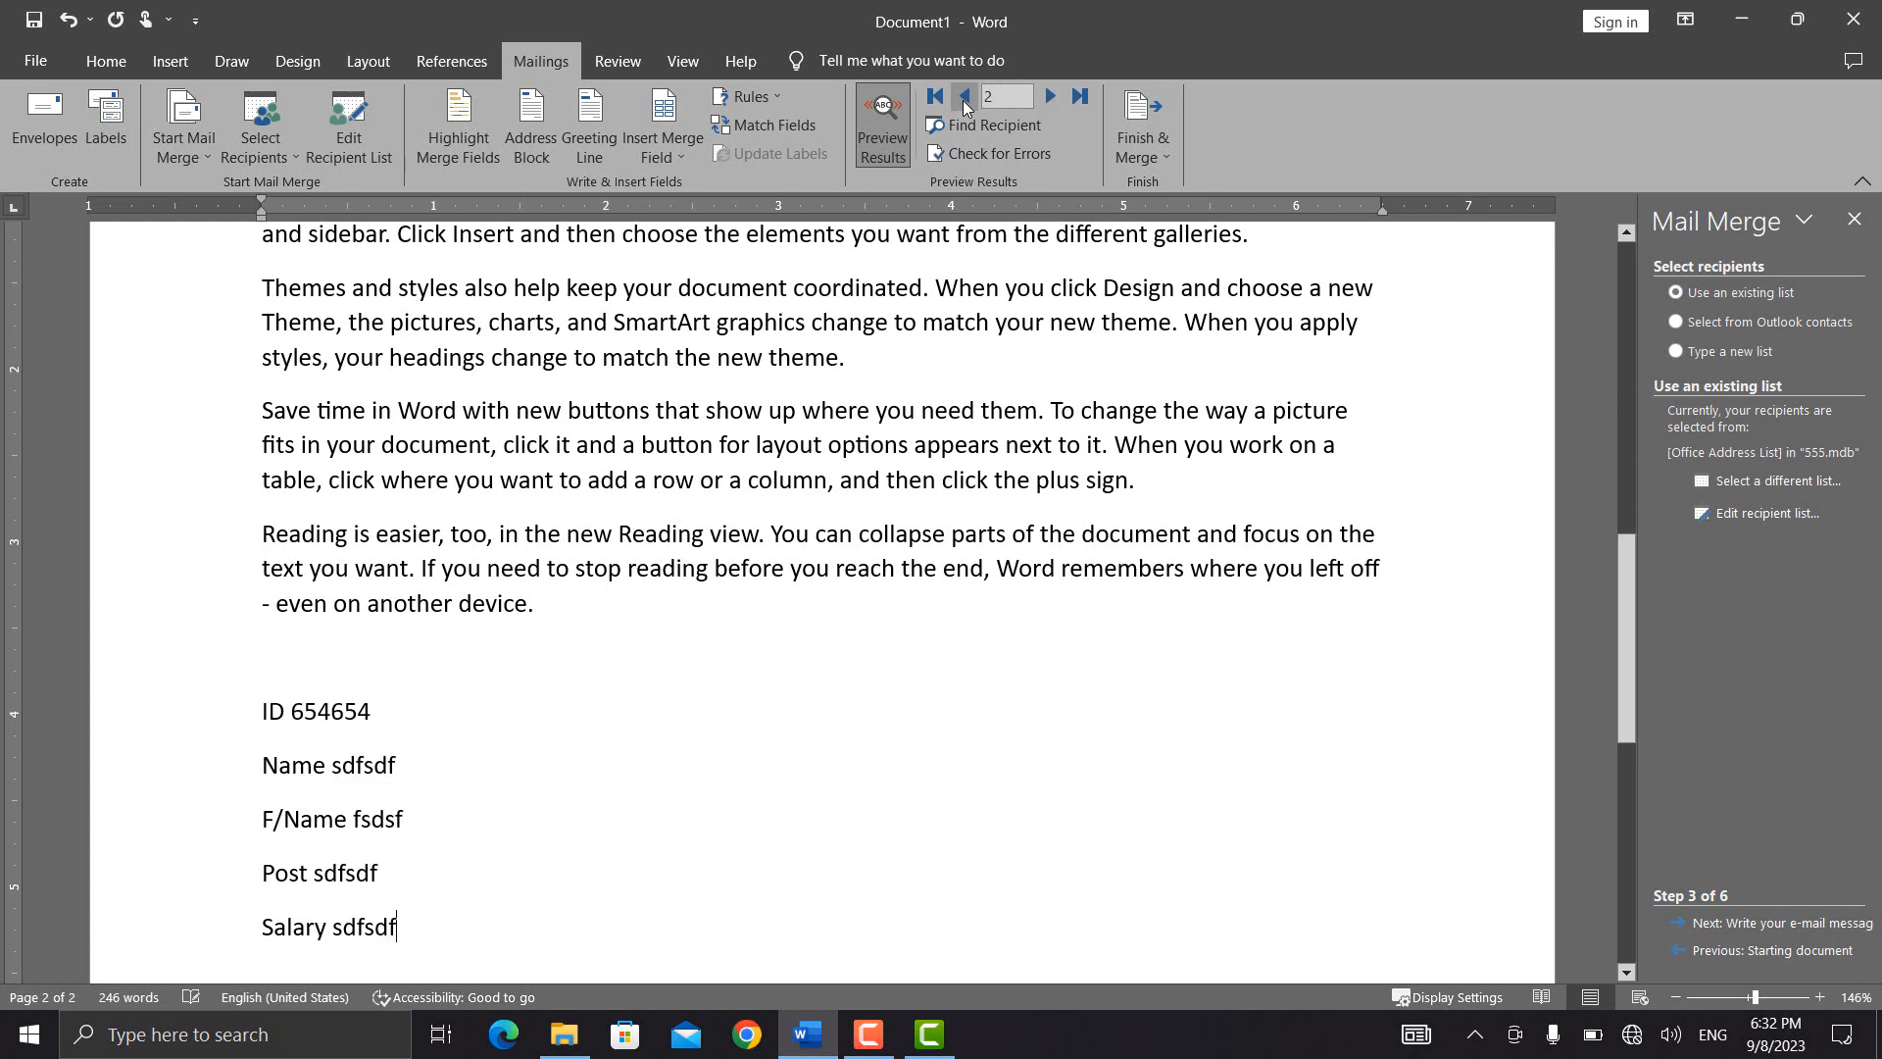
click(965, 100)
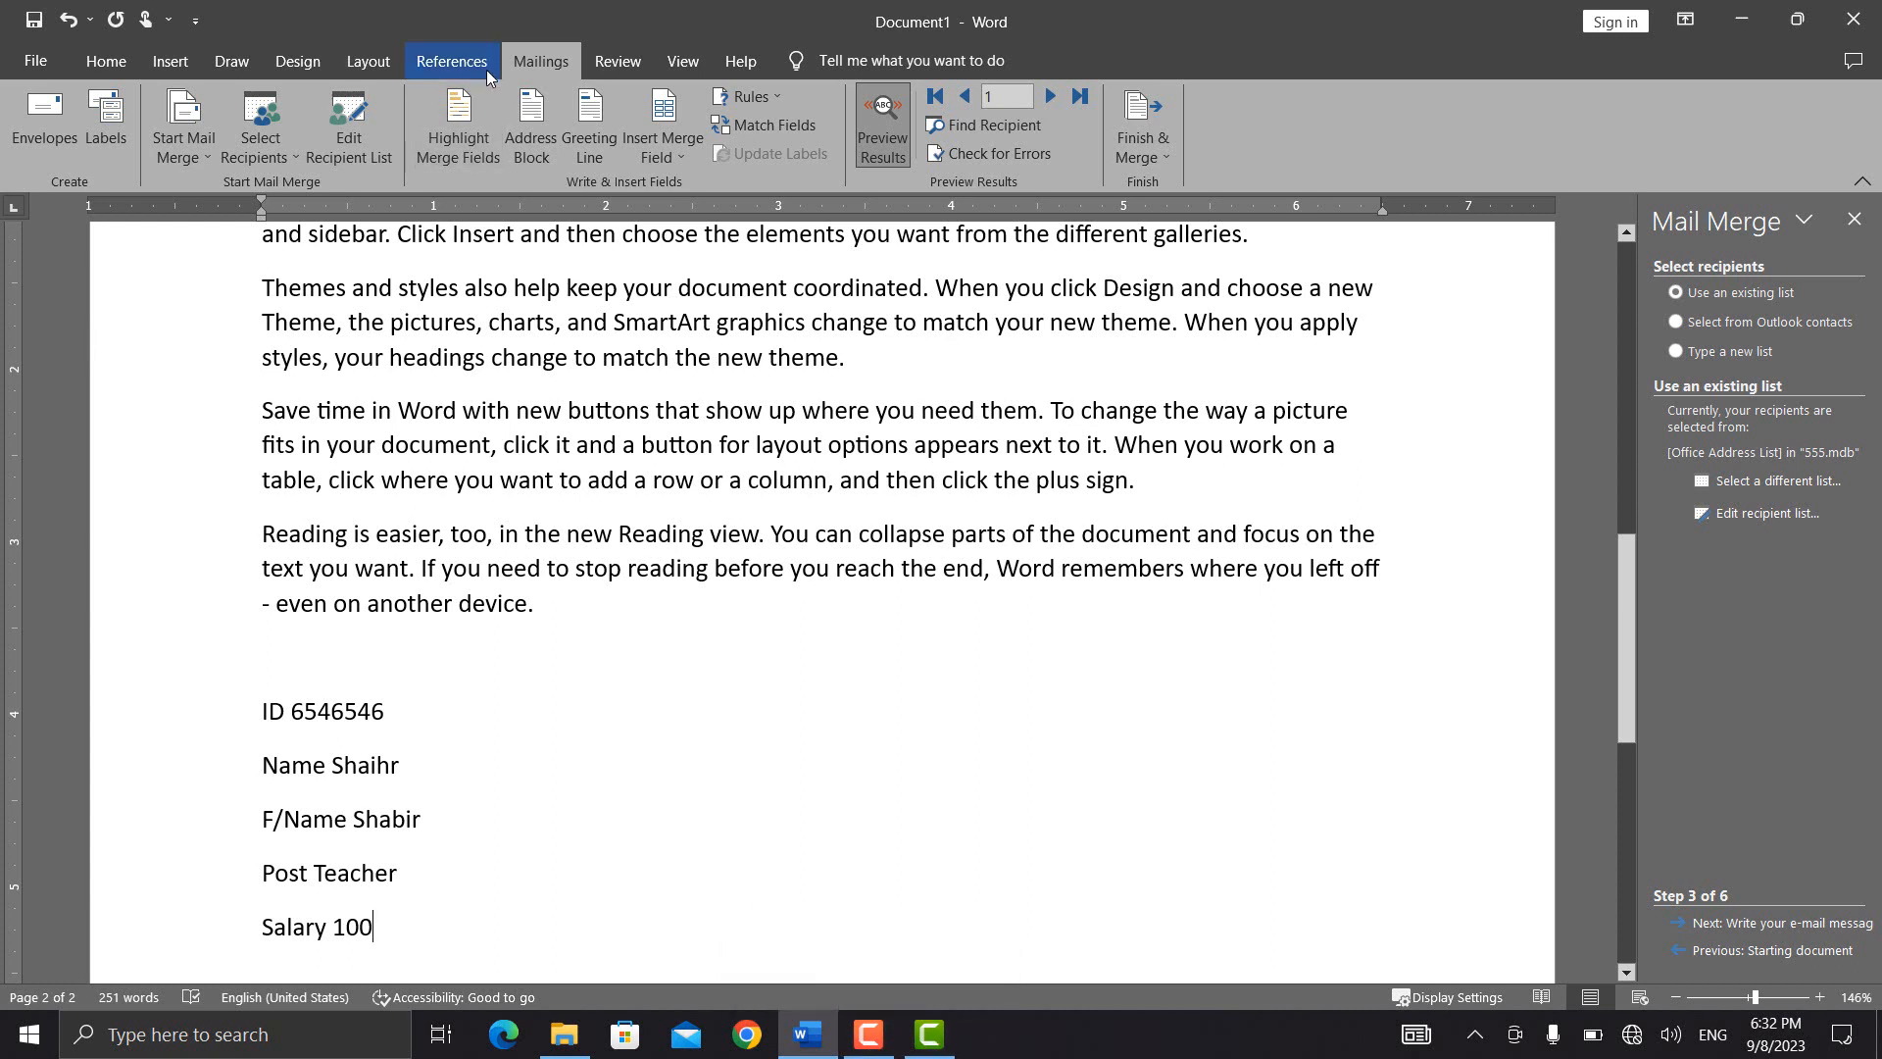
click(453, 61)
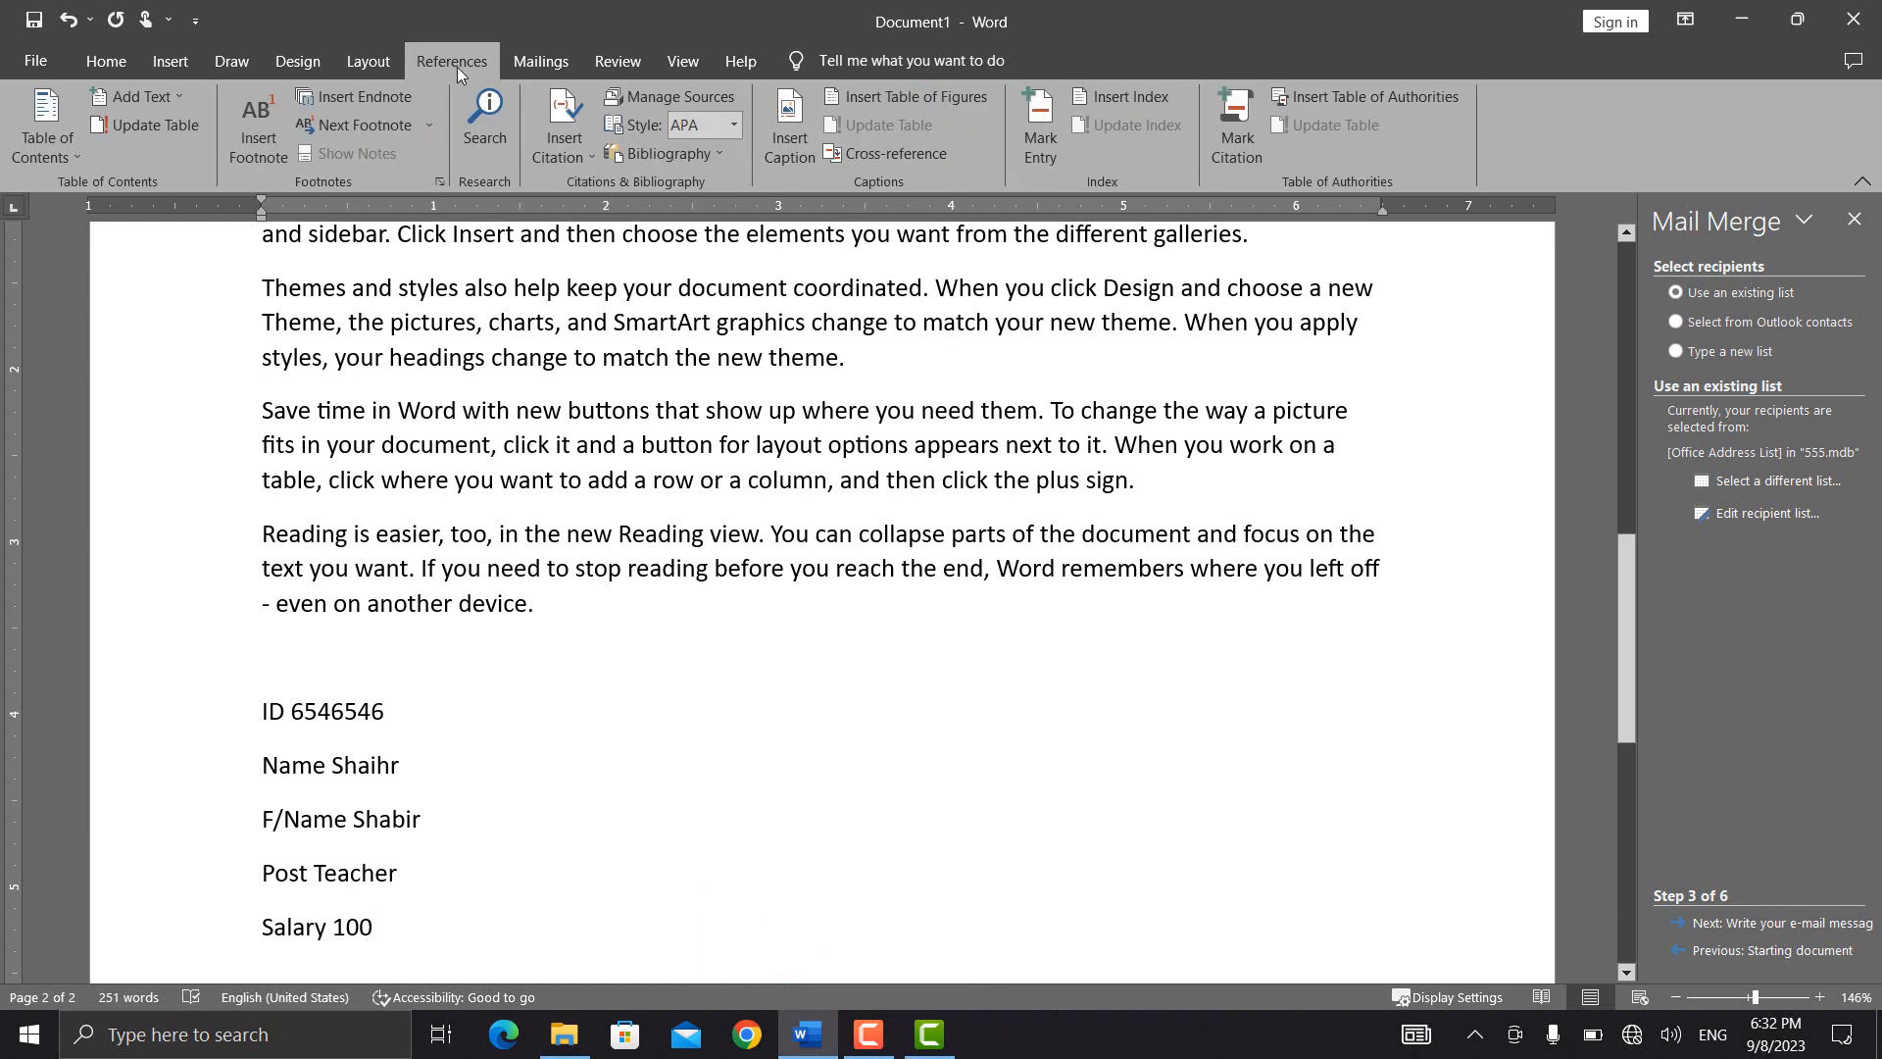